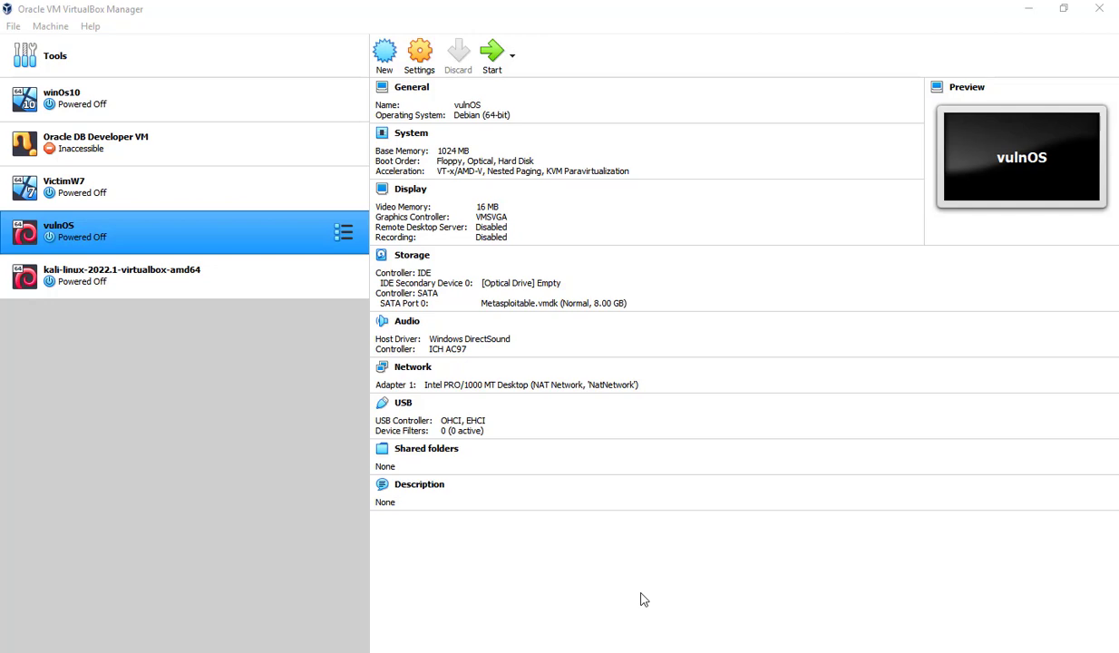
pyautogui.keyDown('ctrl'); pyautogui.click(91, 281); pyautogui.keyUp('ctrl')
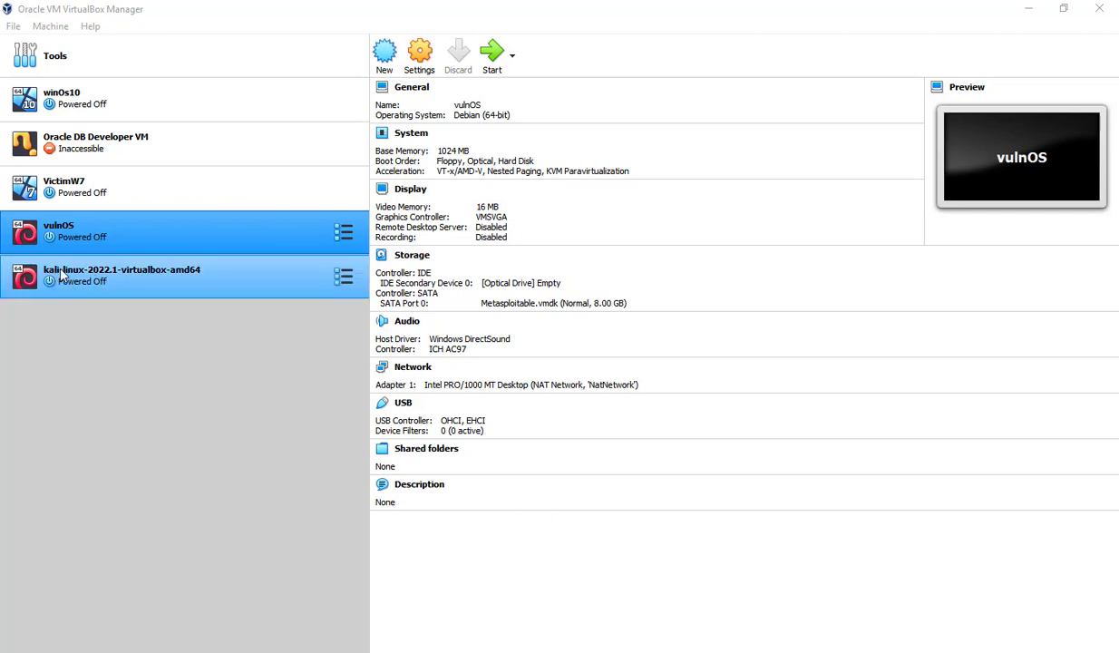
pyautogui.keyDown('ctrl'); pyautogui.click(104, 282); pyautogui.keyUp('ctrl')
pyautogui.keyDown('ctrl'); pyautogui.click(91, 282); pyautogui.keyUp('ctrl')
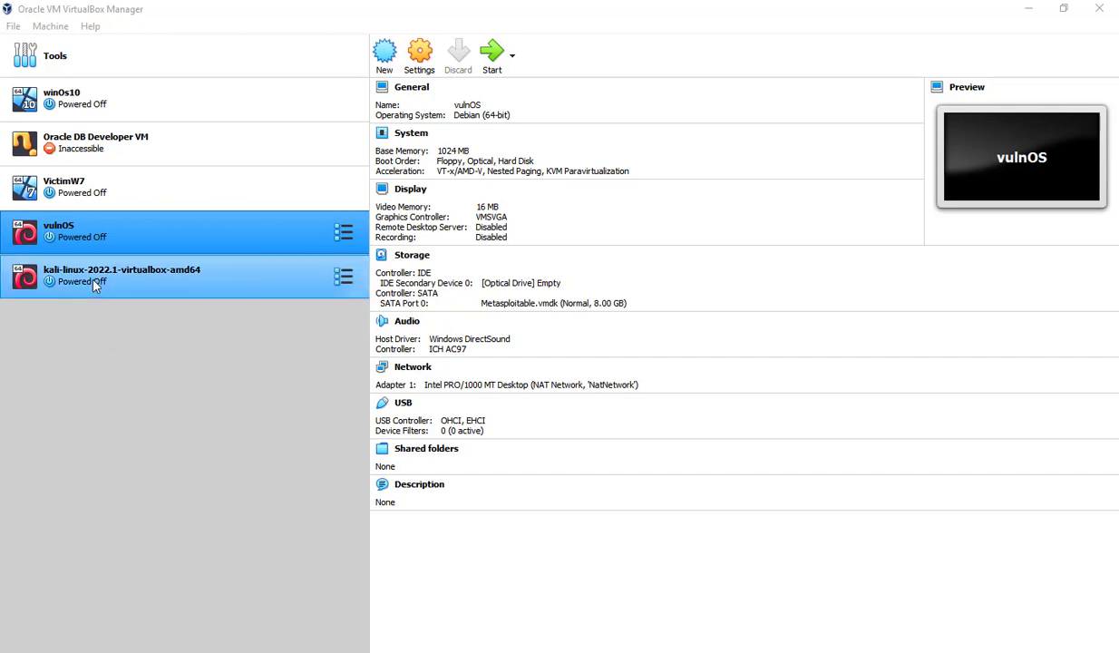
pyautogui.keyDown('ctrl'); pyautogui.click(132, 284); pyautogui.keyUp('ctrl')
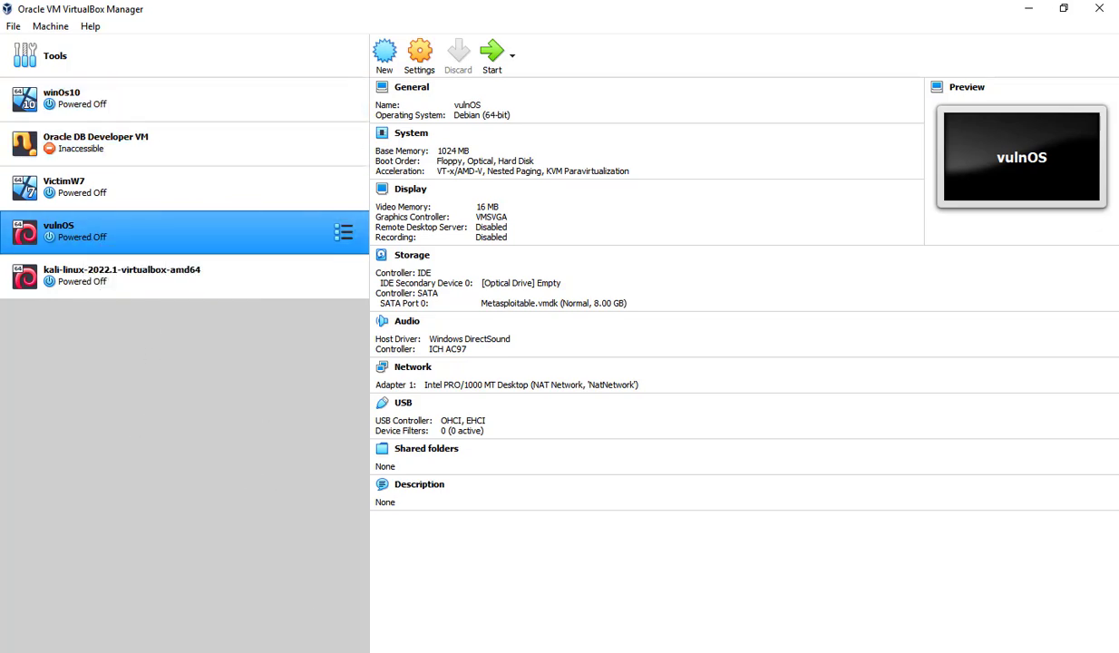
# Switch to Chrome, open the Oracle VM VirtualBox site from the virtualbox search results in a new tab, and go to its Downloads page
pyautogui.hotkey('alt', 'Tab')
pyautogui.click(94, 5)
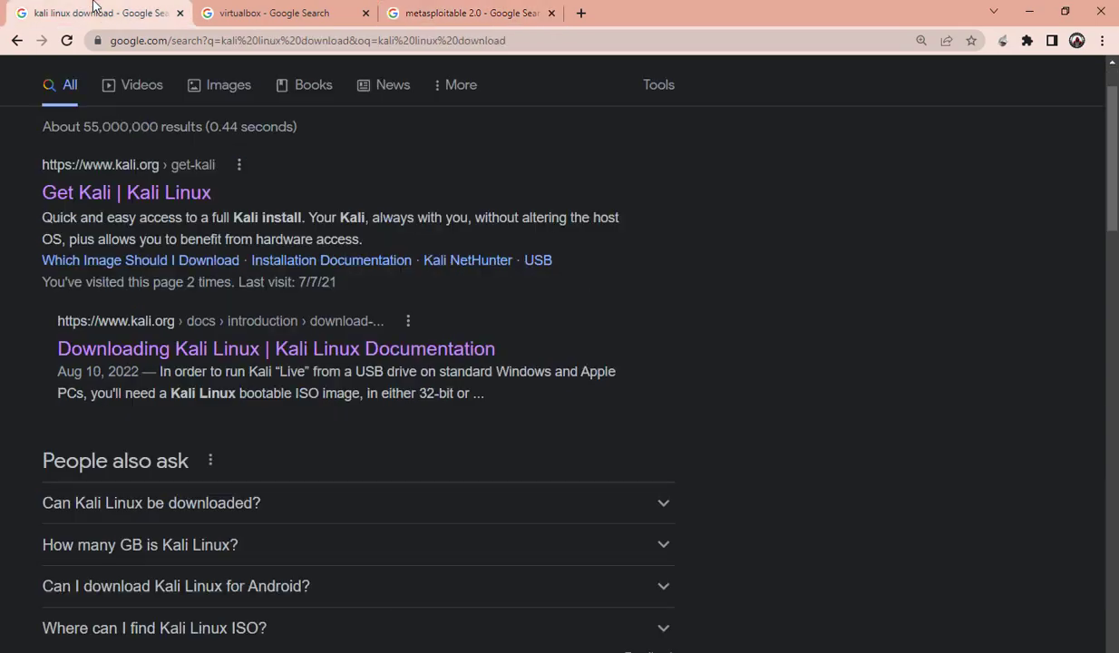
pyautogui.click(297, 12)
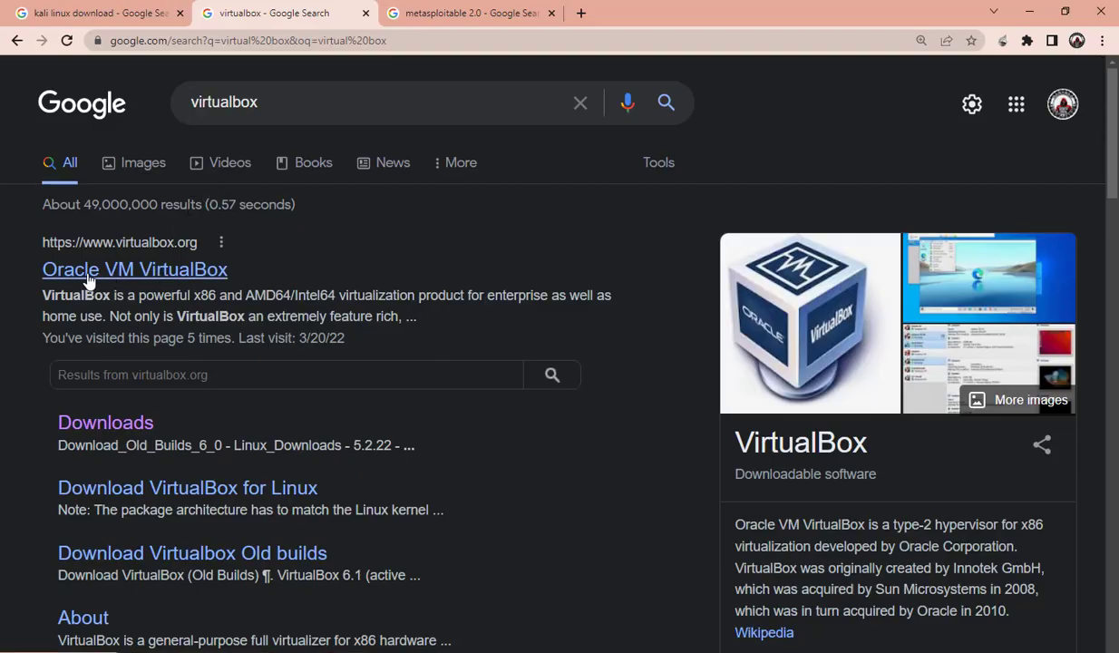
pyautogui.rightClick(148, 283)
pyautogui.click(199, 285)
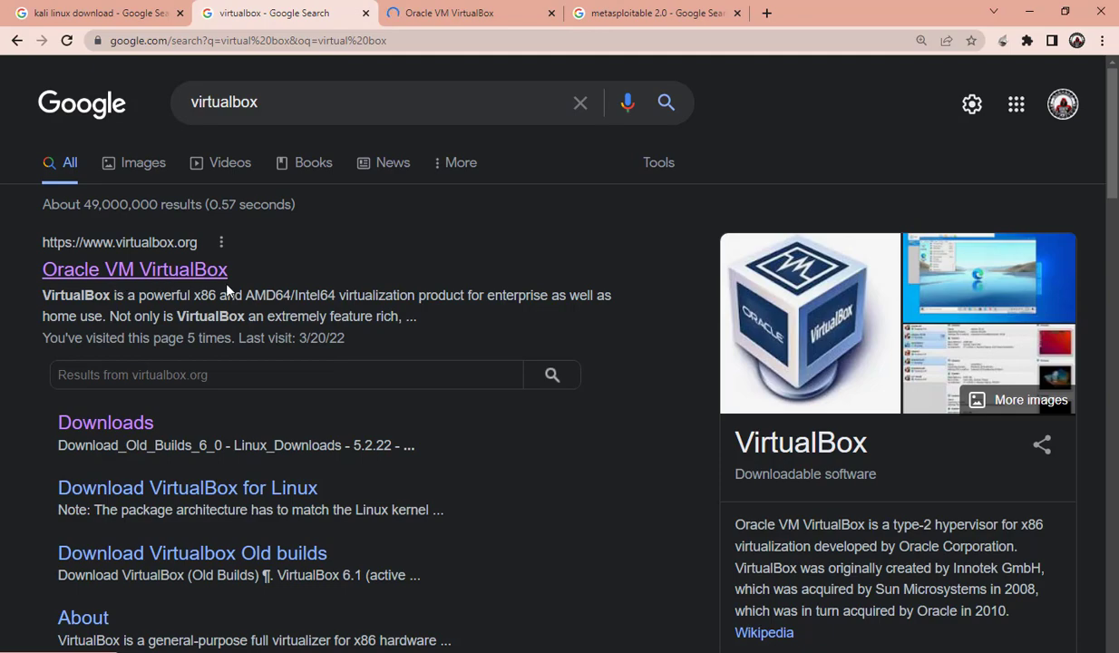
pyautogui.click(420, 8)
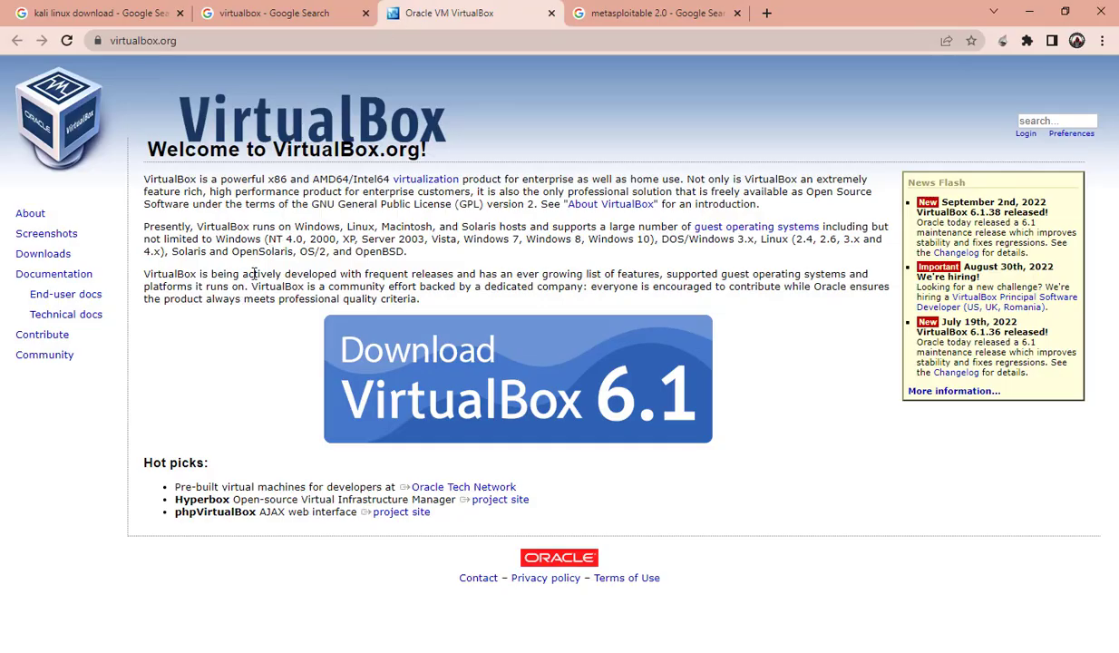
pyautogui.doubleClick(42, 257)
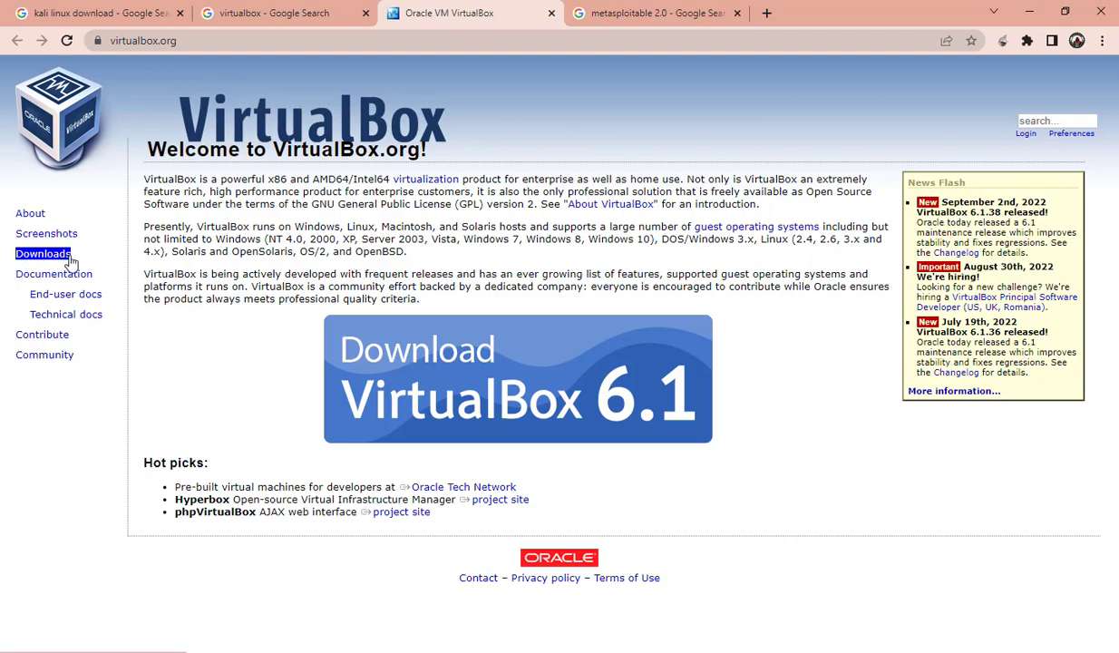
pyautogui.click(35, 259)
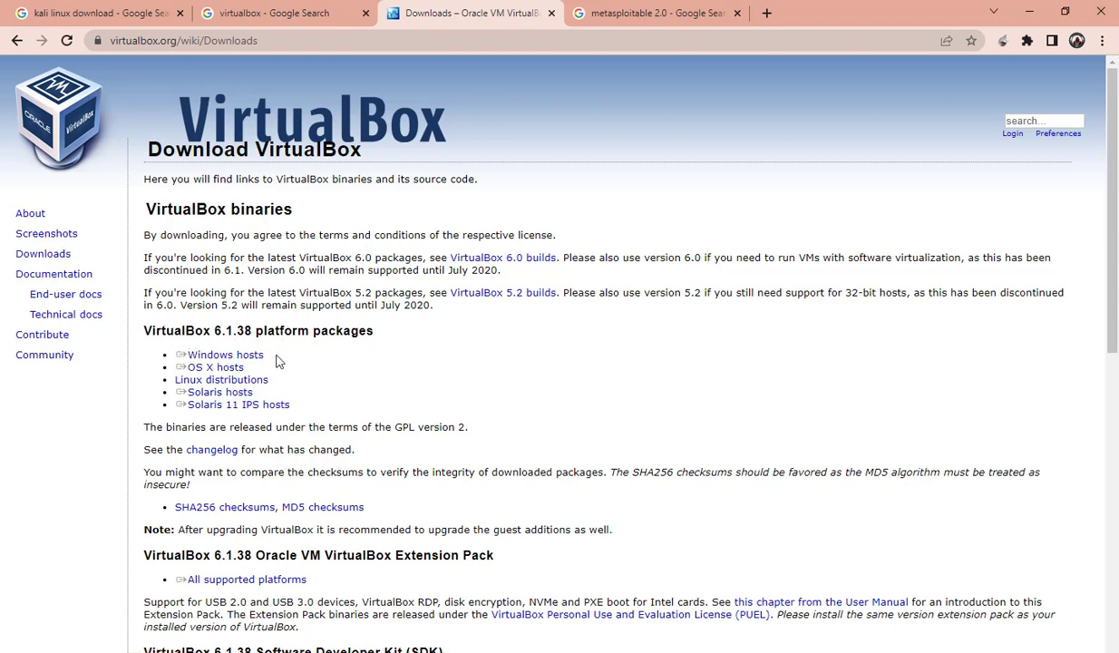
# Examine the VirtualBox 6.1.38 platform packages offered for Windows, OS X, Linux and Solaris hosts
pyautogui.tripleClick(222, 356)
pyautogui.tripleClick(223, 370)
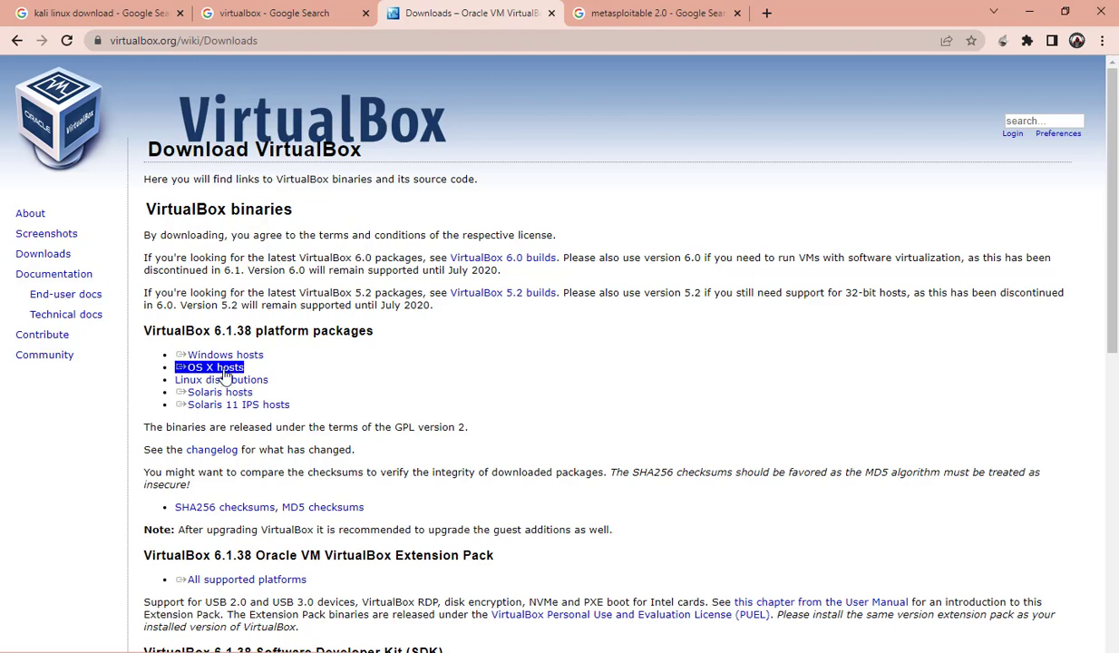
pyautogui.tripleClick(224, 379)
pyautogui.tripleClick(190, 356)
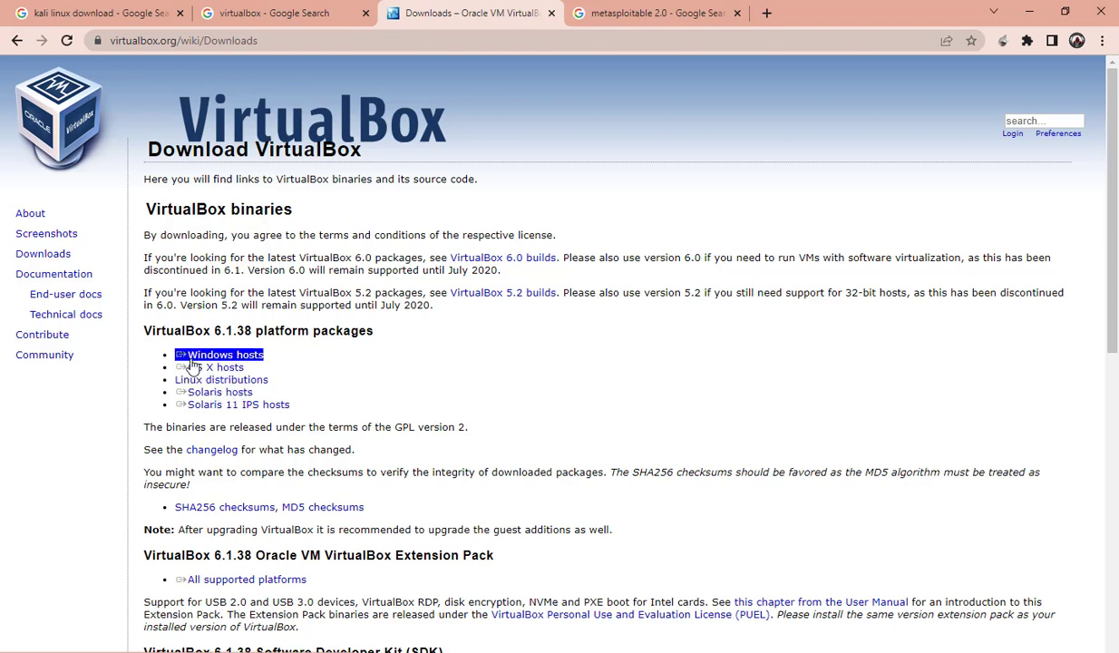
pyautogui.click(255, 365)
pyautogui.tripleClick(218, 372)
pyautogui.tripleClick(214, 354)
pyautogui.click(211, 356)
pyautogui.tripleClick(210, 355)
pyautogui.tripleClick(213, 380)
pyautogui.tripleClick(211, 367)
pyautogui.tripleClick(213, 392)
pyautogui.tripleClick(207, 382)
# Try to download the VirtualBox 6.1.38 package for Windows hosts and cancel the duplicate download
pyautogui.click(229, 359)
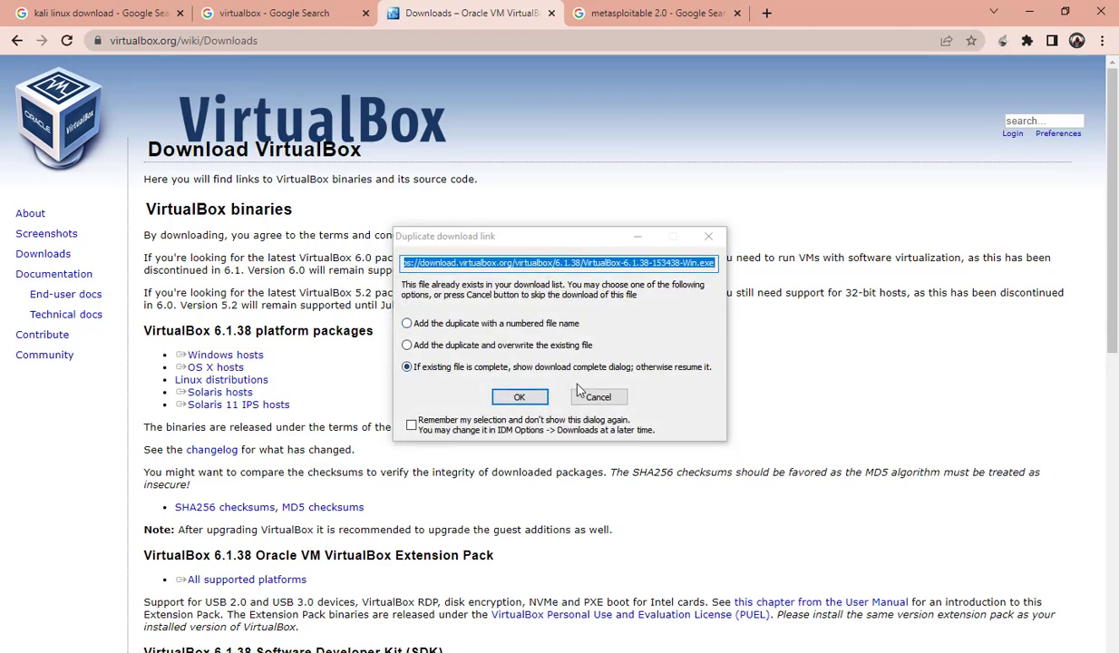
pyautogui.click(579, 390)
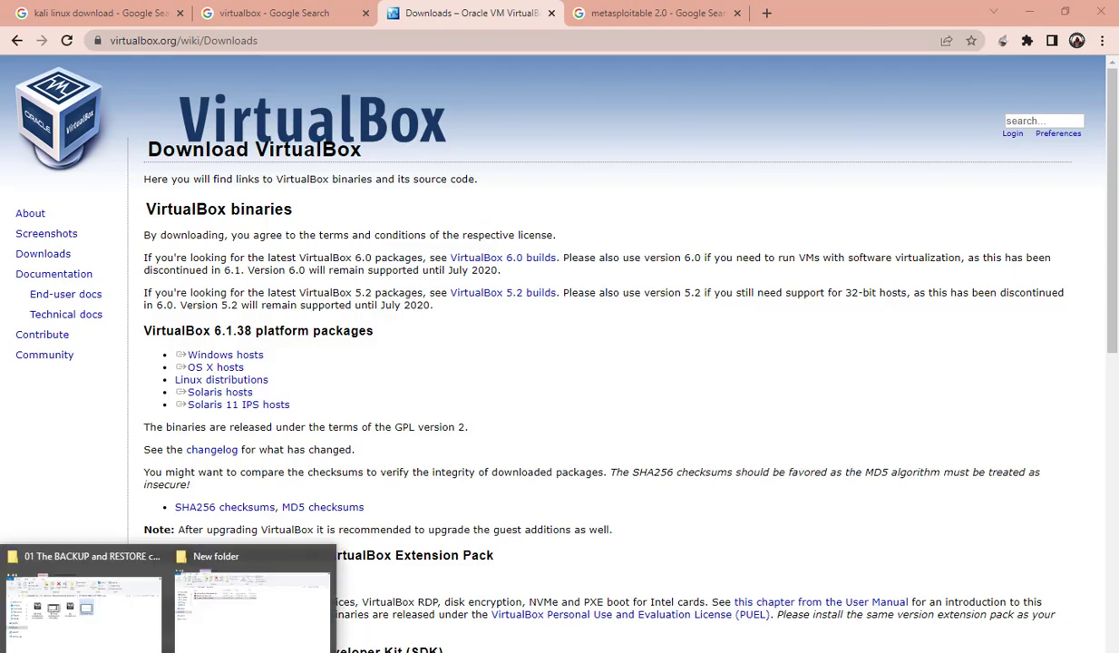
# Launch the VirtualBox-6.1.38-153438-Win installer from New folder in File Explorer and cancel its setup wizard
pyautogui.click(223, 594)
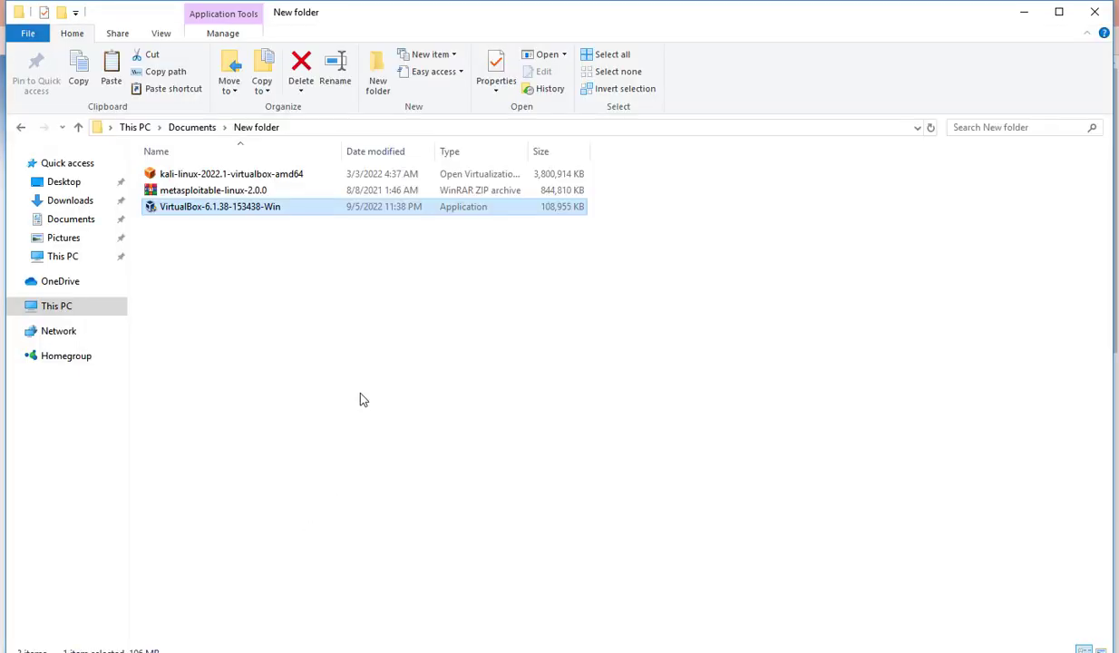
pyautogui.doubleClick(214, 207)
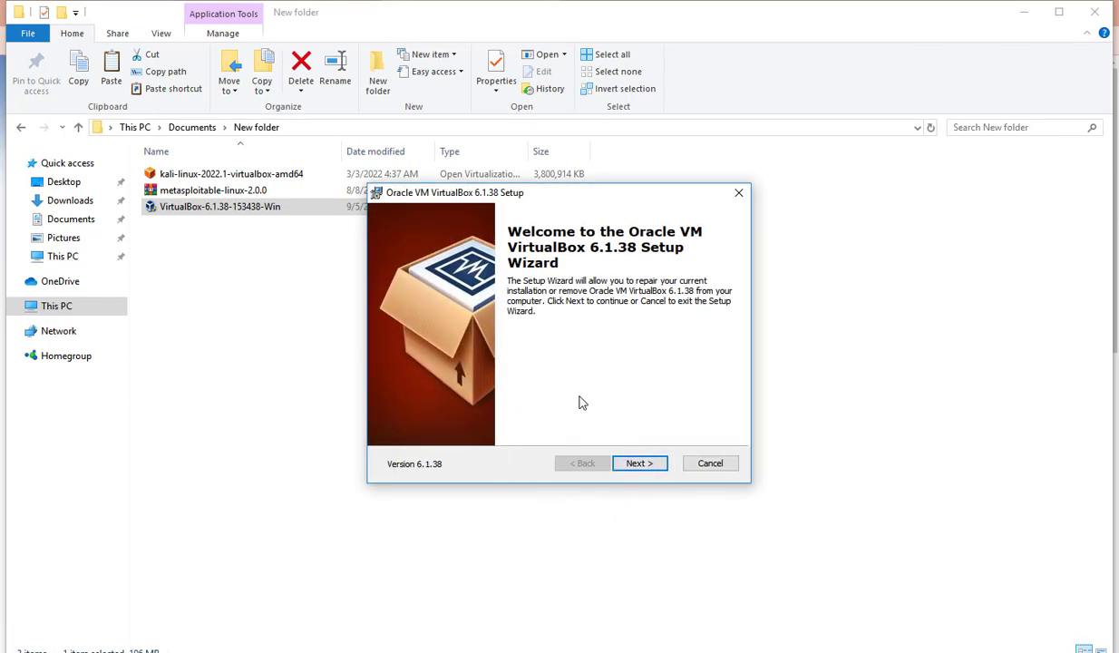
pyautogui.click(703, 468)
pyautogui.click(530, 368)
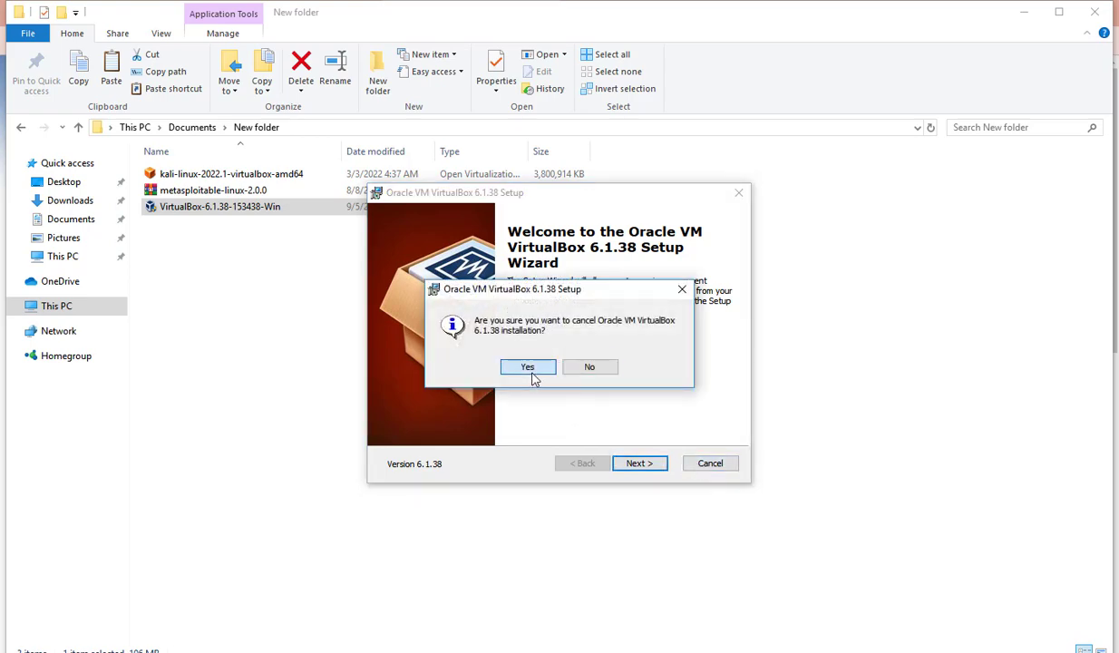
pyautogui.click(640, 464)
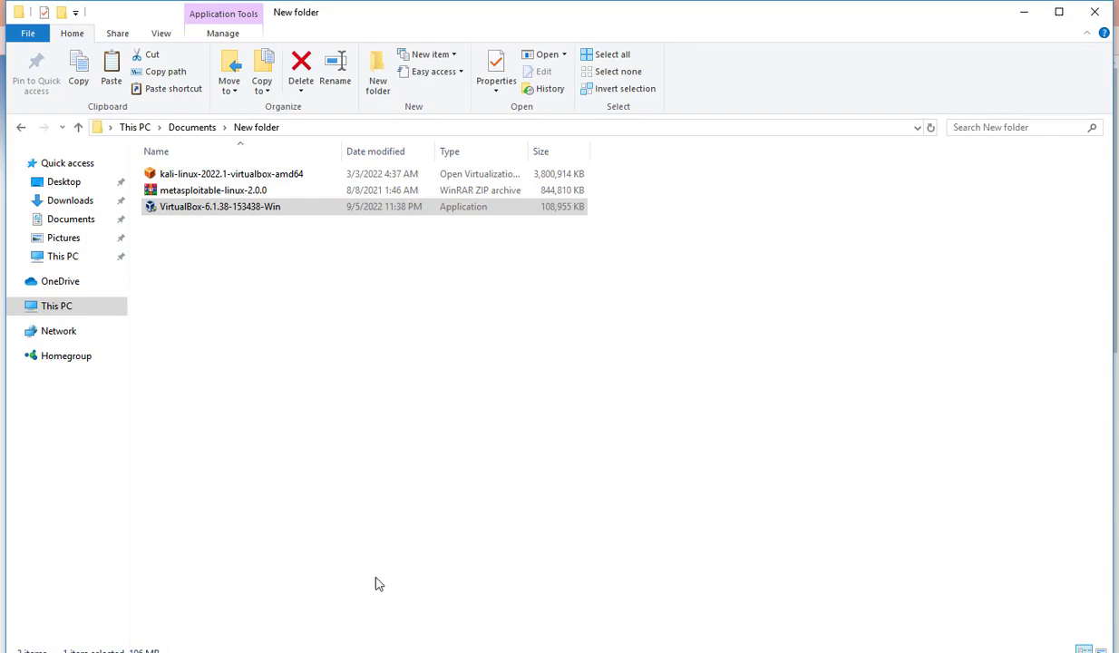
# Back in Chrome, open Get Kali from the kali linux download results in a new tab and go to its Prebuilt Virtual Machines section
pyautogui.click(329, 651)
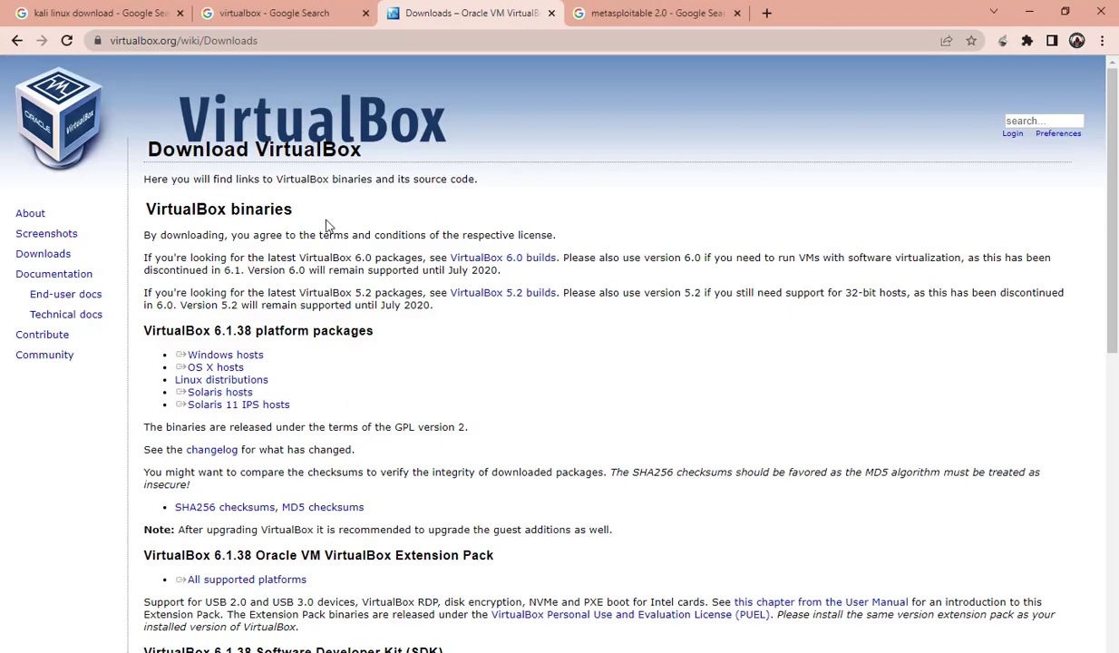
pyautogui.click(87, 7)
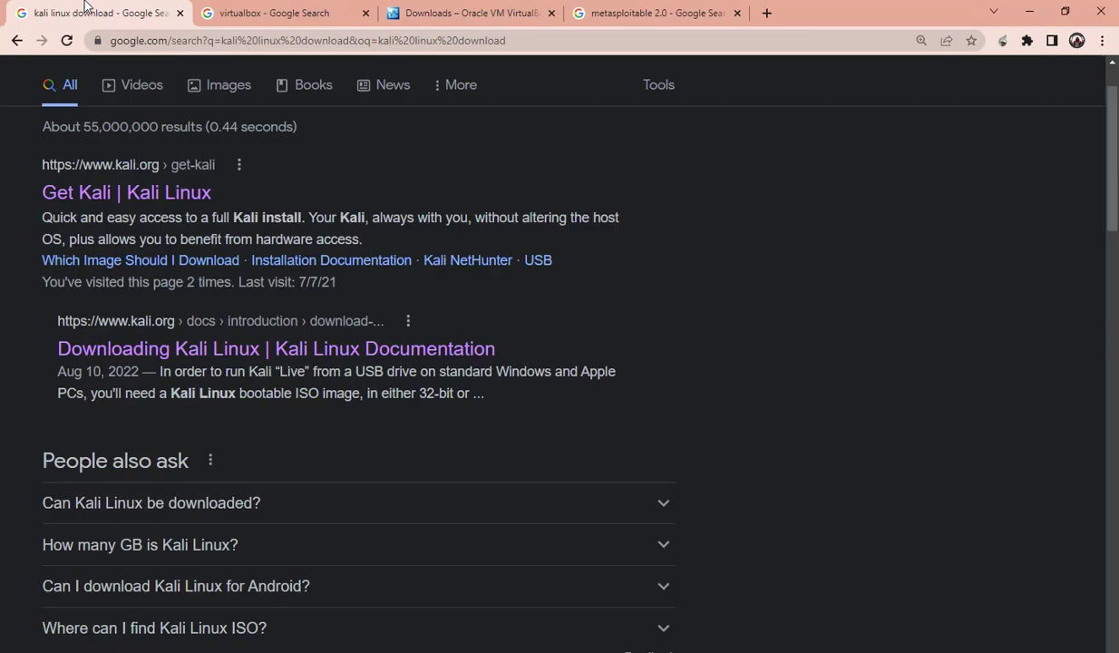
pyautogui.scroll(1, 368, 262)
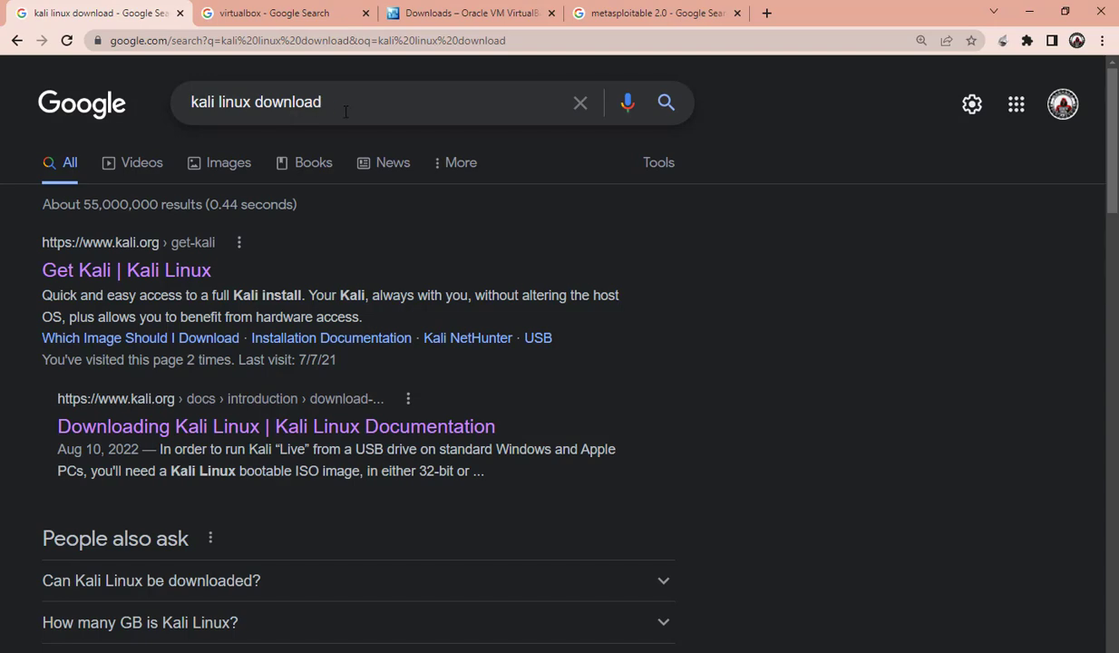
pyautogui.rightClick(124, 284)
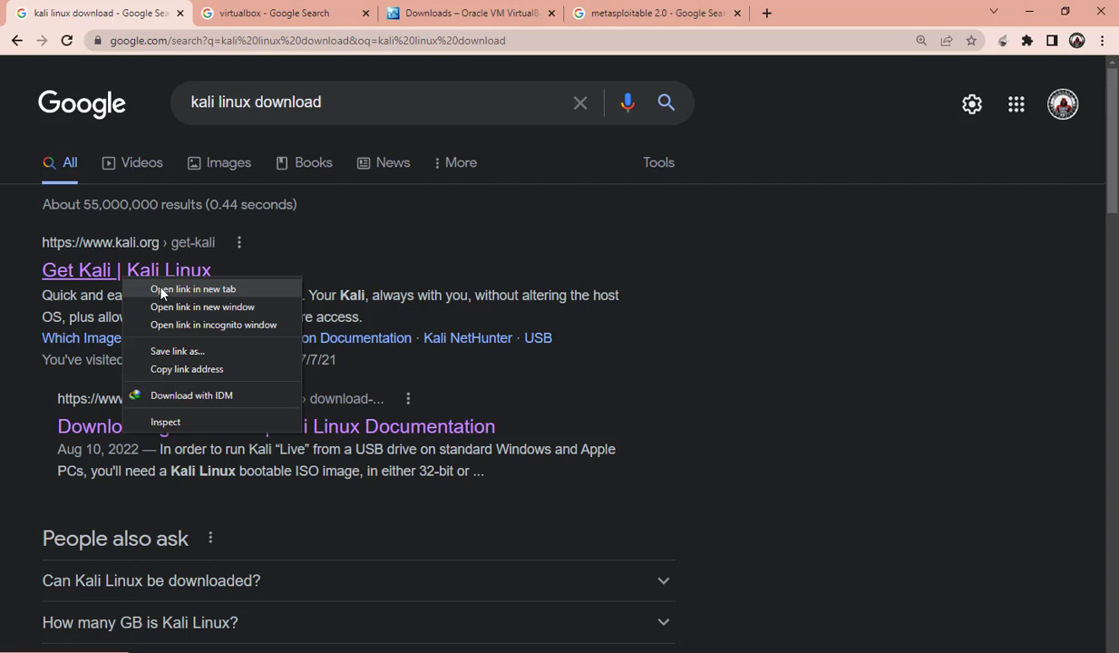
pyautogui.click(161, 290)
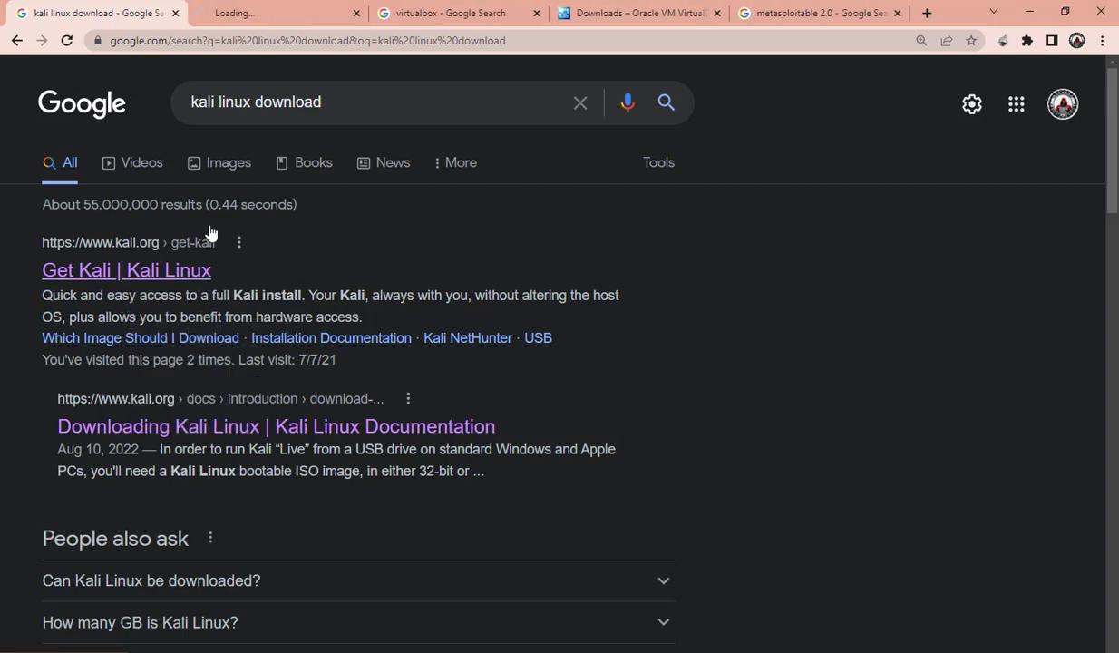
pyautogui.click(255, 9)
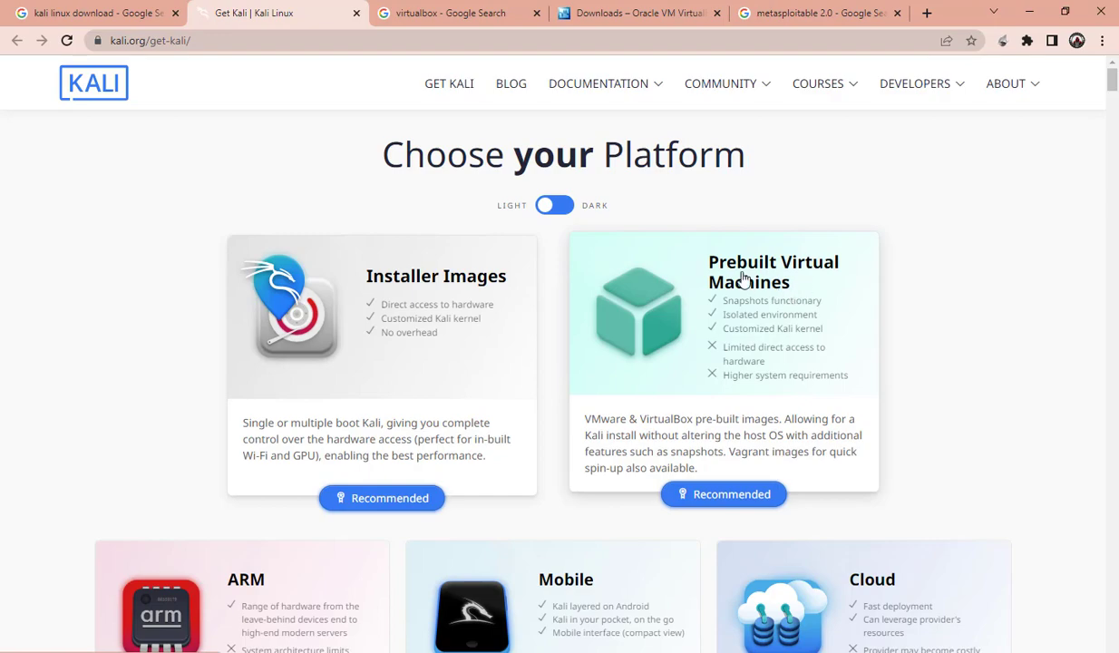
pyautogui.click(681, 355)
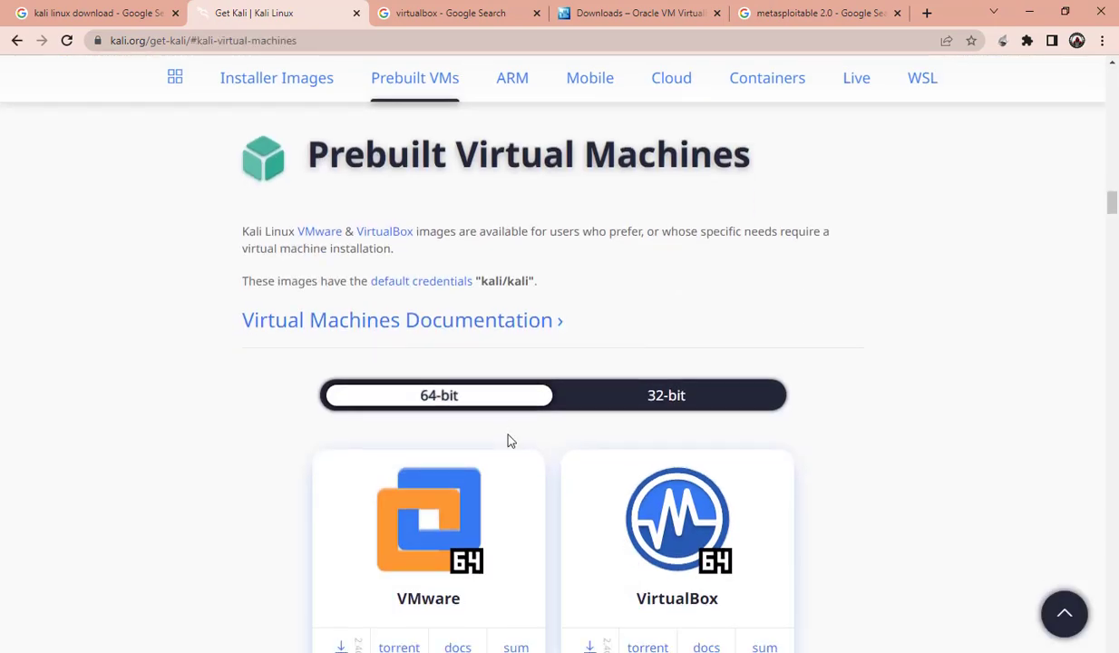
# Try to download the 64-bit Kali Linux image for VirtualBox and cancel the download
pyautogui.scroll(-1, 509, 441)
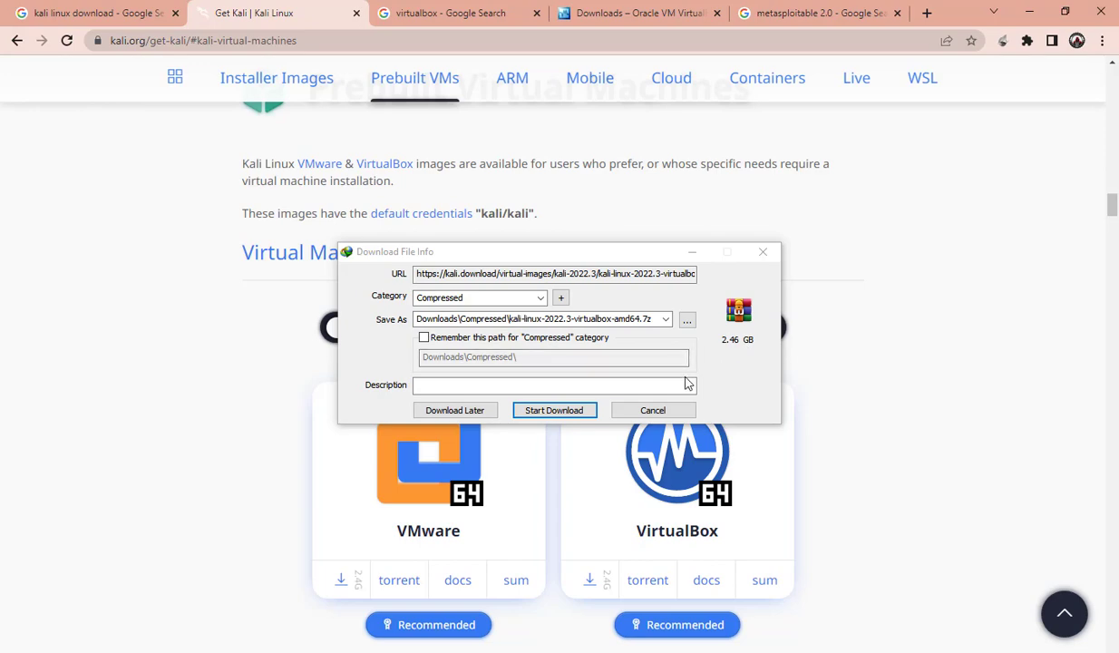
pyautogui.click(653, 410)
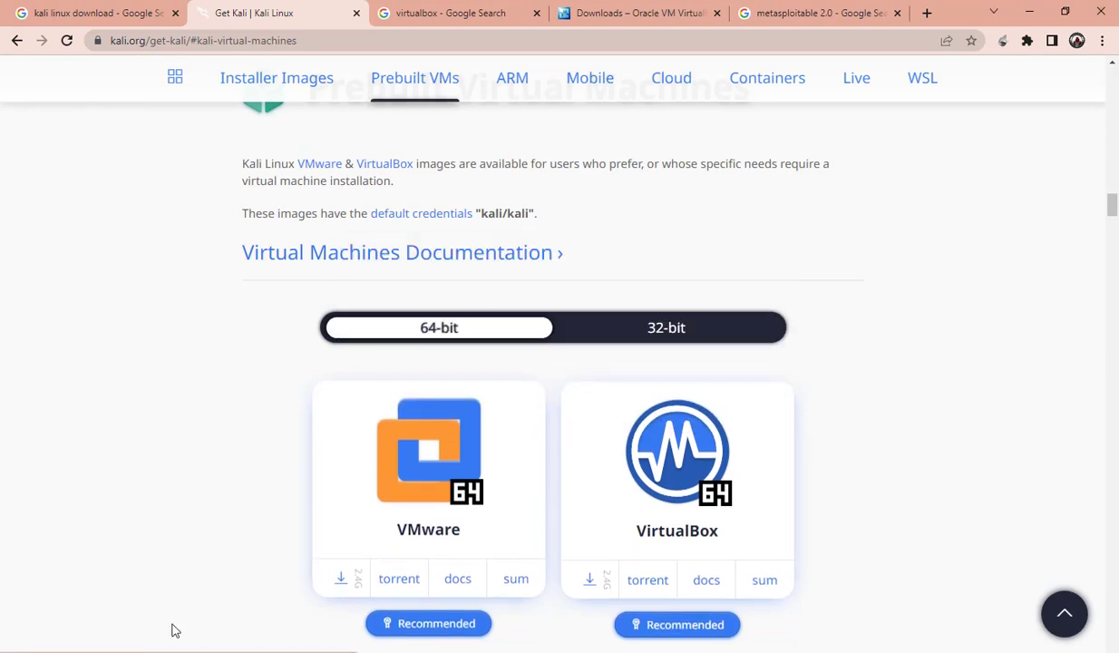
# Open the kali-linux-2022.1-virtualbox-amd64 appliance from New folder in File Explorer for import into VirtualBox and cancel the import
pyautogui.moveTo(200, 639)
pyautogui.click(232, 623)
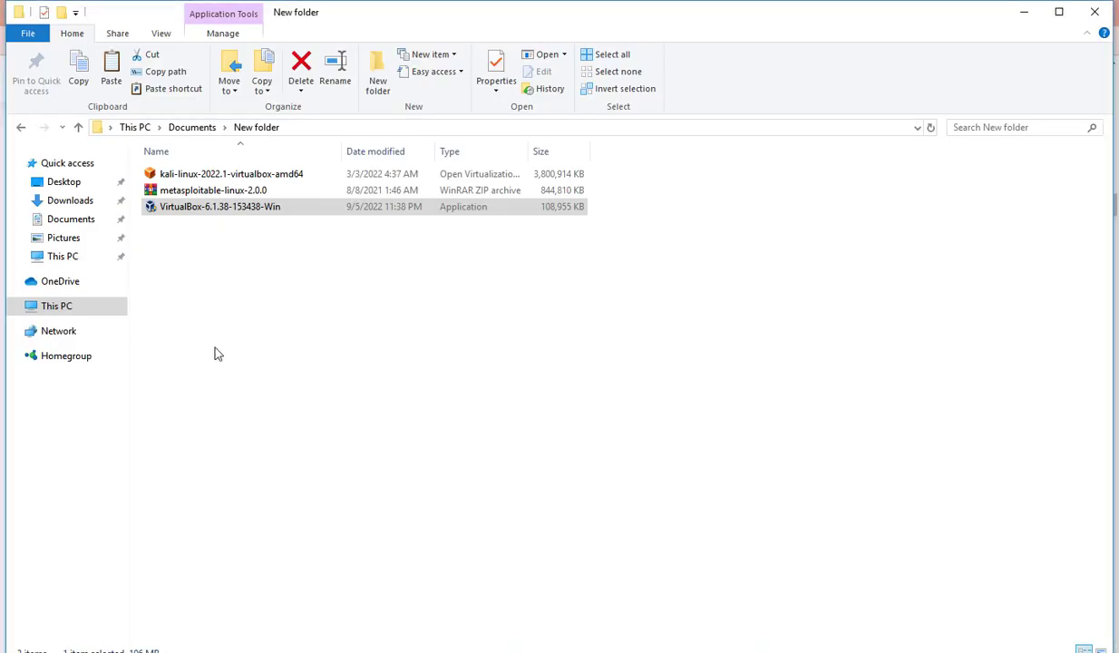
pyautogui.click(190, 178)
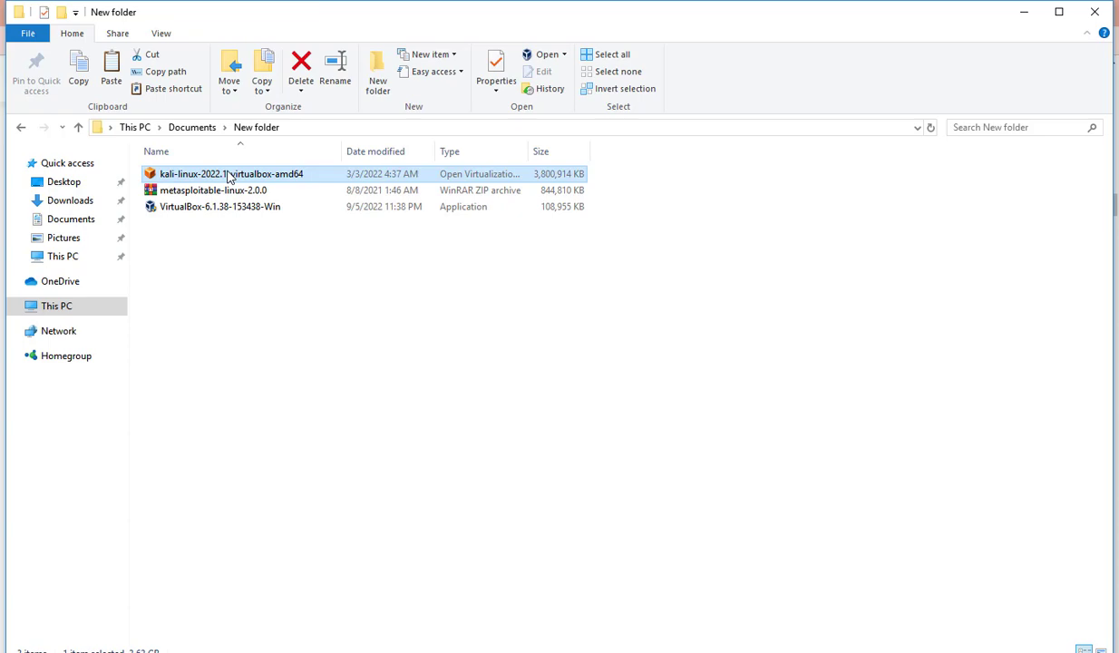
pyautogui.doubleClick(229, 177)
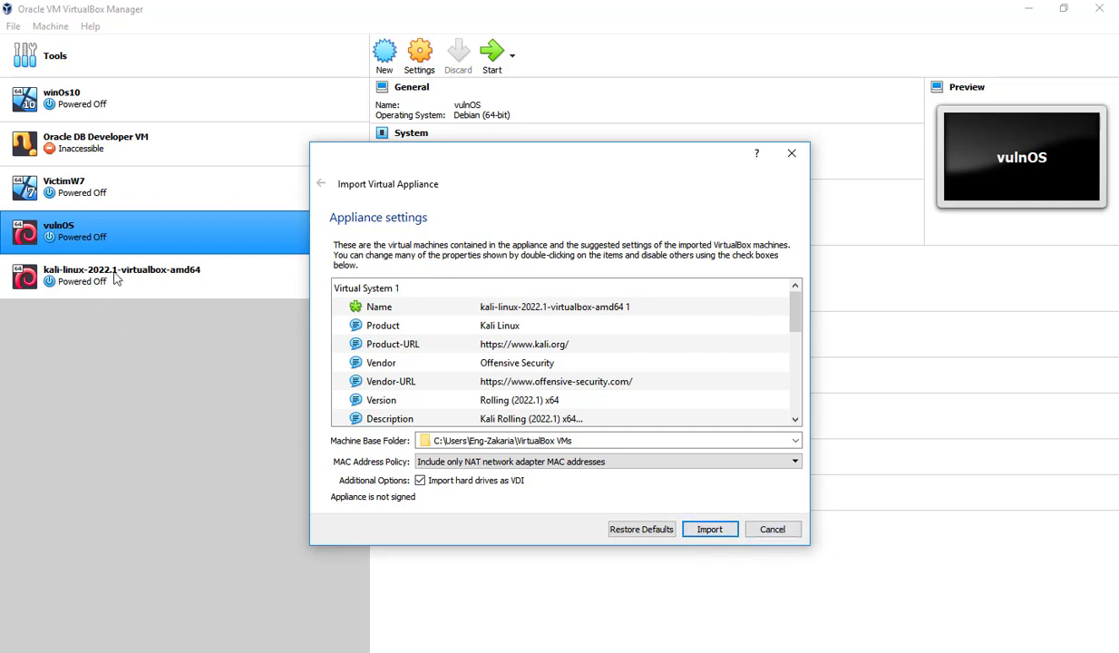
pyautogui.click(772, 528)
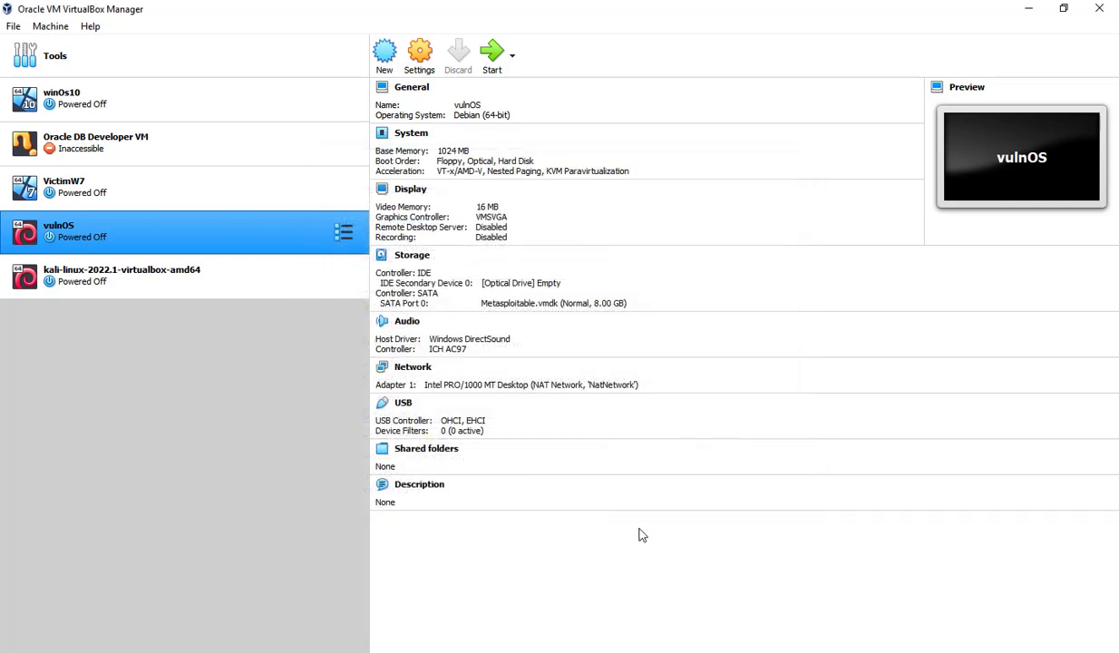
# Select the existing kali-linux-2022.1-virtualbox-amd64 virtual machine to show its details
pyautogui.click(229, 273)
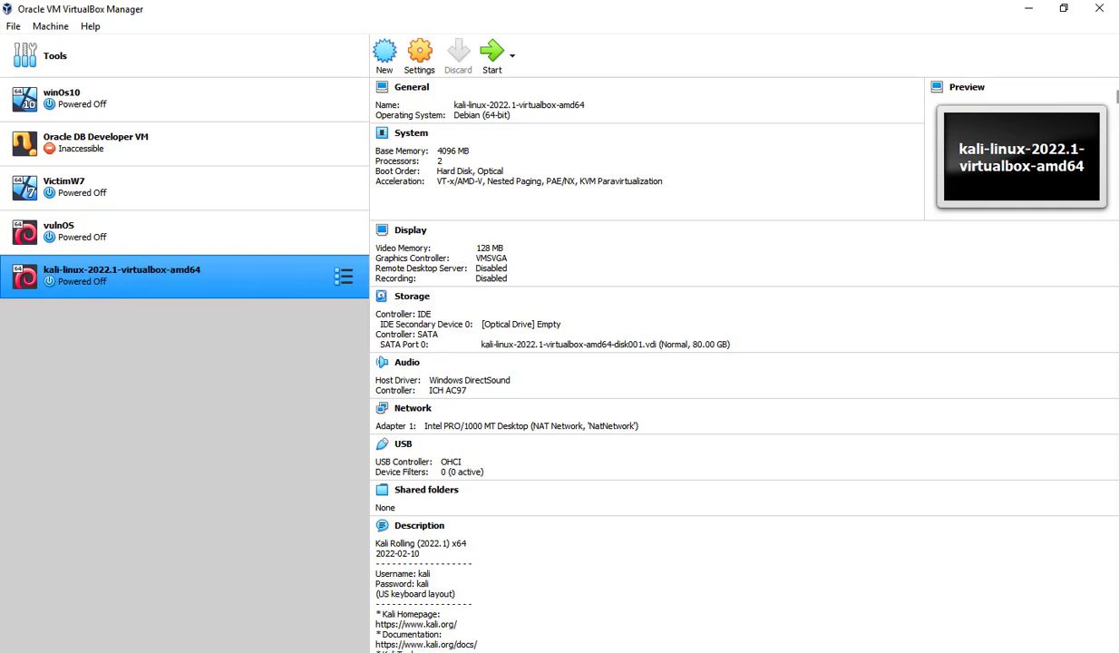
# Back in Chrome, open the Metasploitable 2 - Docs @ Rapid7 result from the metasploitable 2.0 search in a new tab and view it
pyautogui.hotkey('alt', 'Tab')
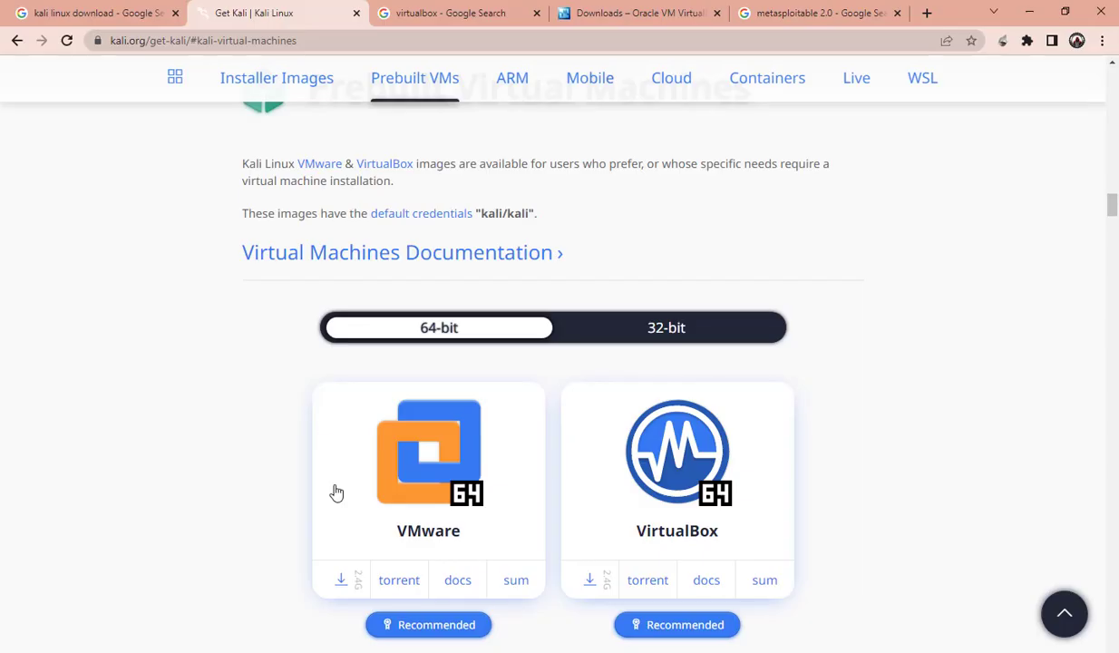
pyautogui.click(794, 9)
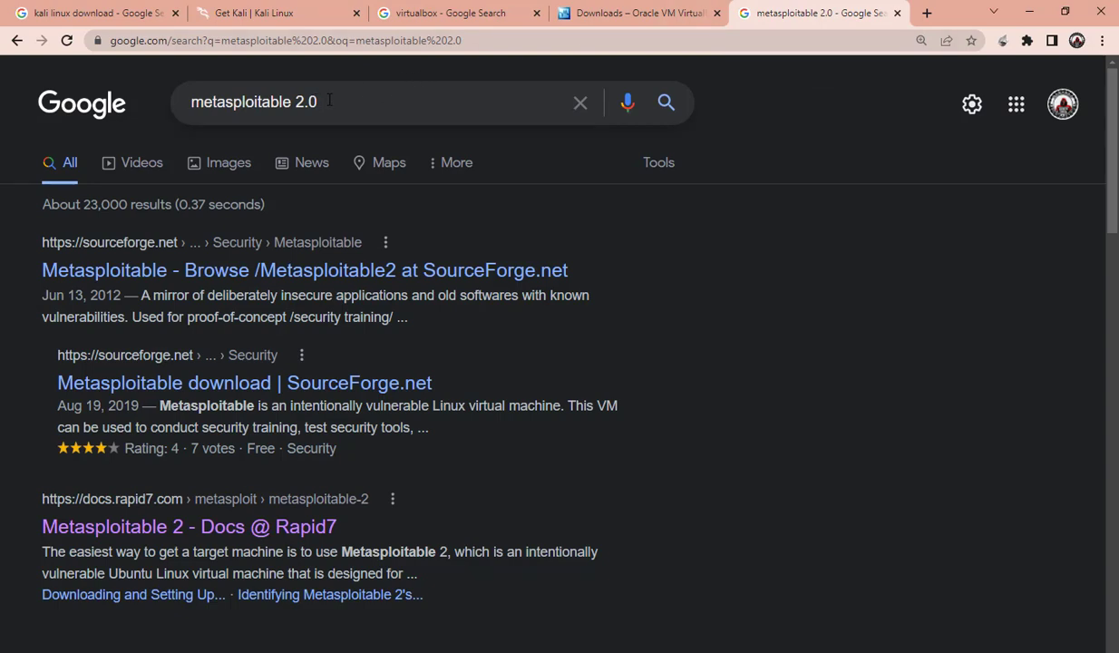
pyautogui.scroll(-3, 512, 349)
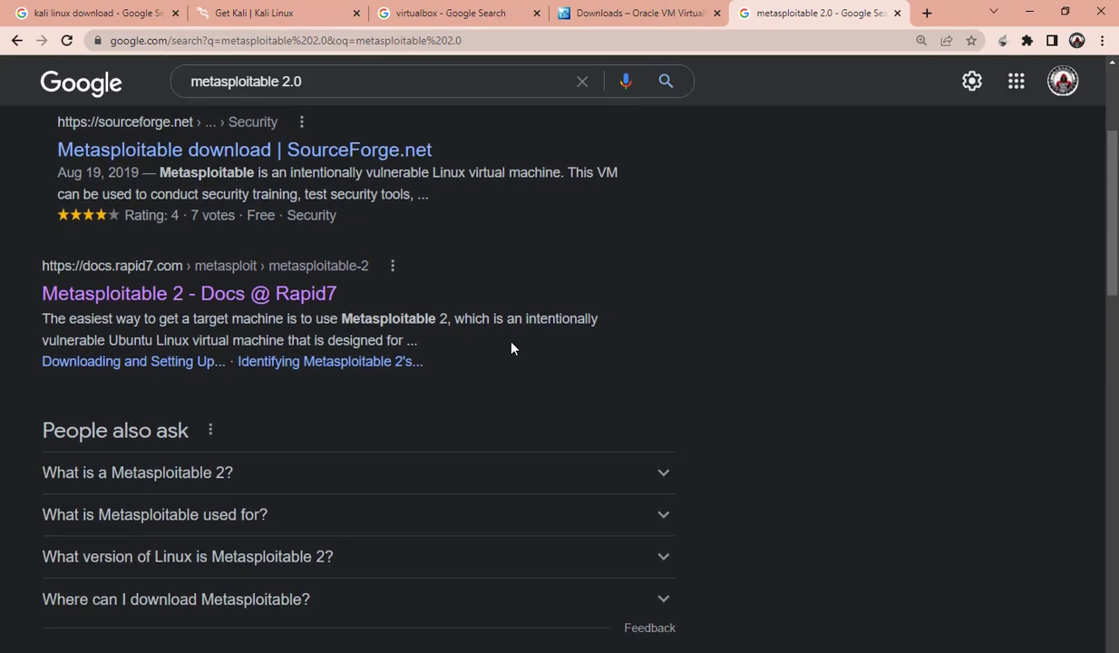
pyautogui.scroll(3, 512, 348)
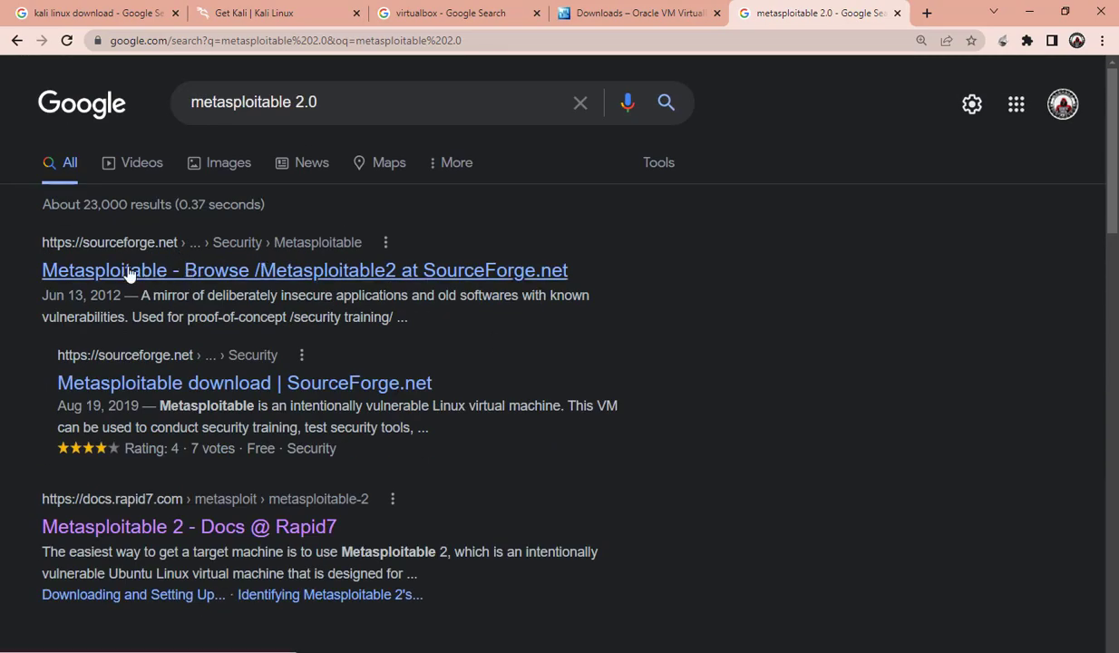
pyautogui.scroll(-3, 448, 381)
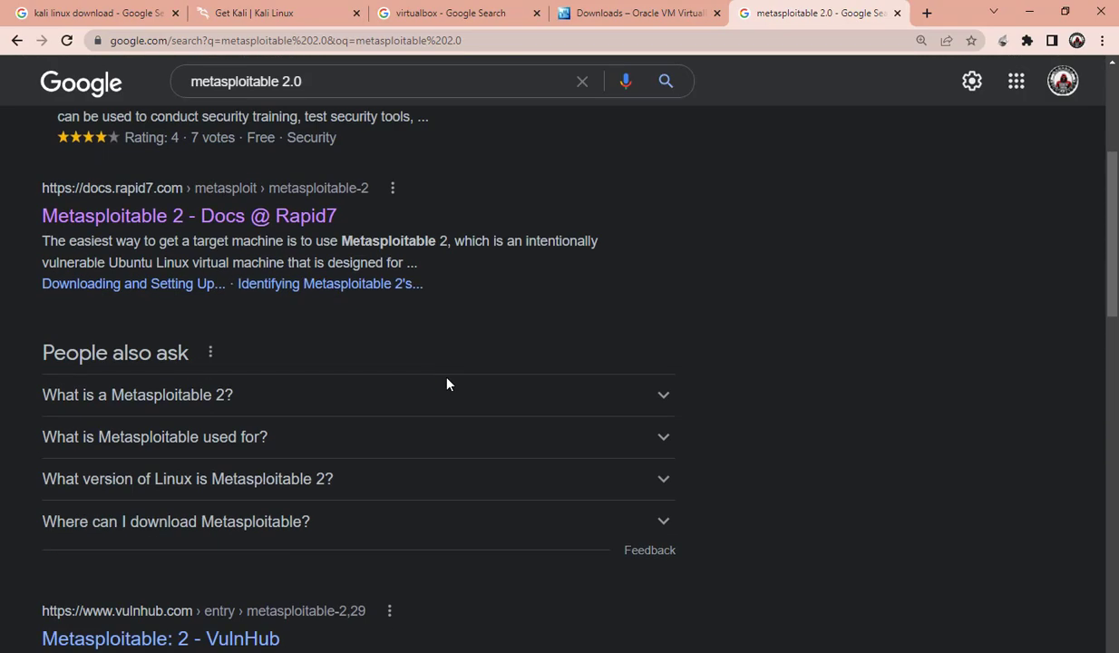
pyautogui.scroll(-3, 447, 383)
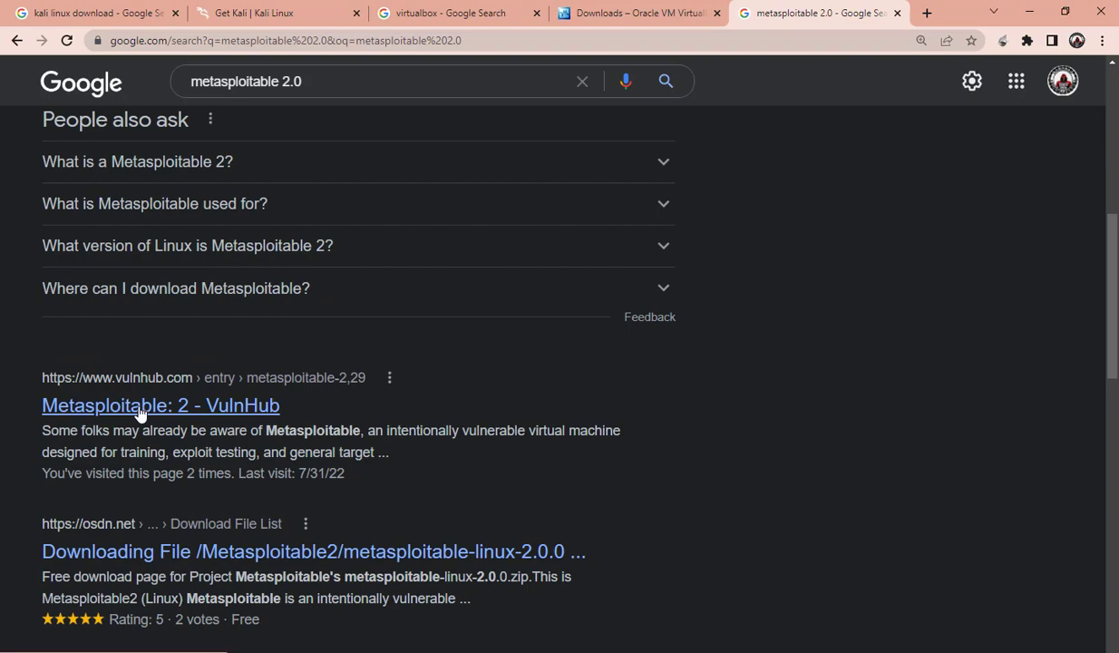
pyautogui.scroll(6, 435, 400)
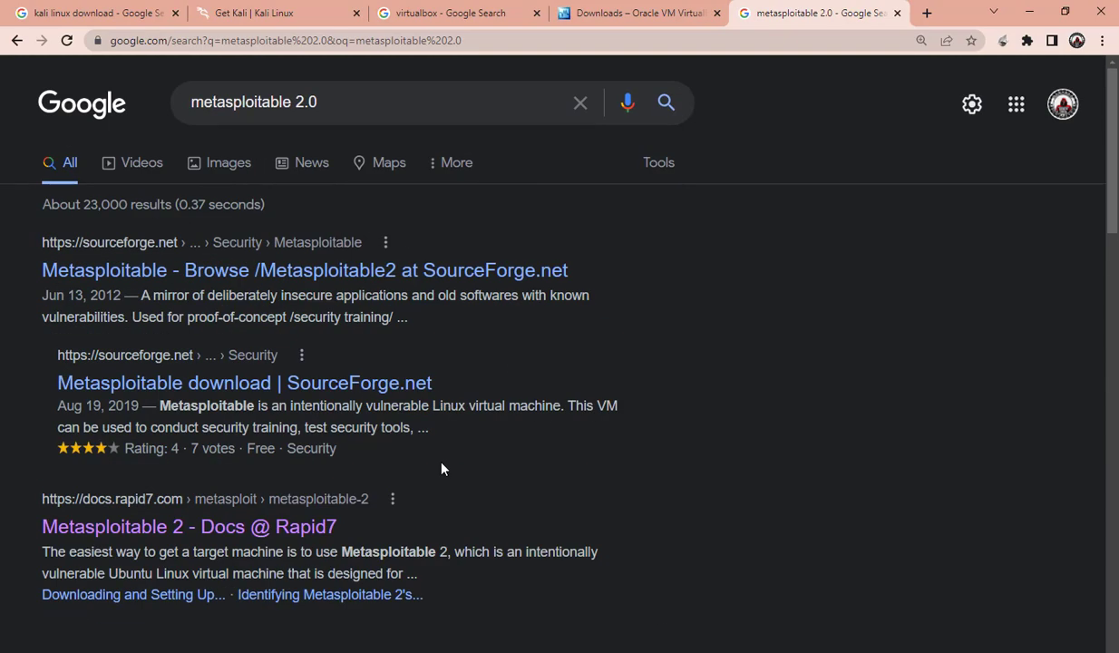
pyautogui.rightClick(177, 528)
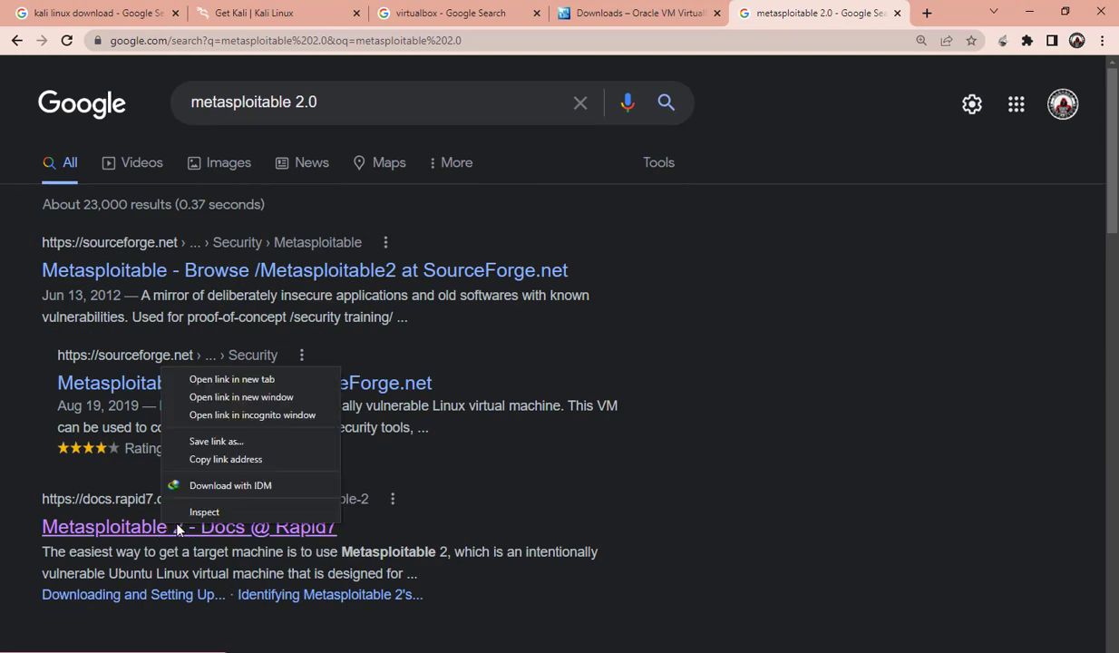
pyautogui.click(235, 378)
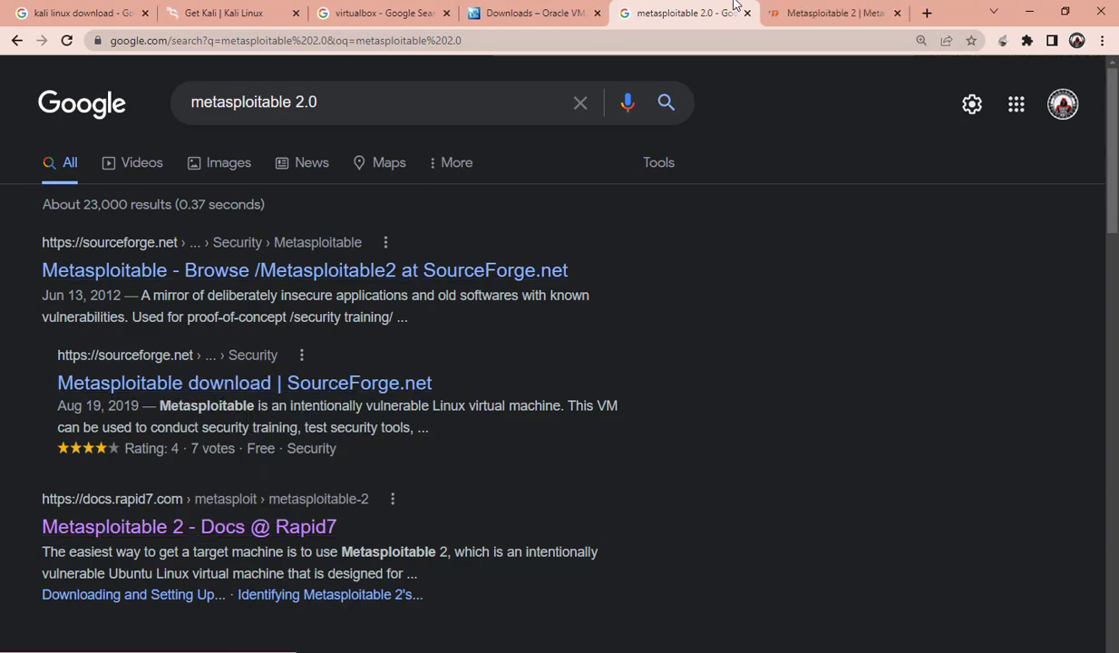
pyautogui.click(807, 11)
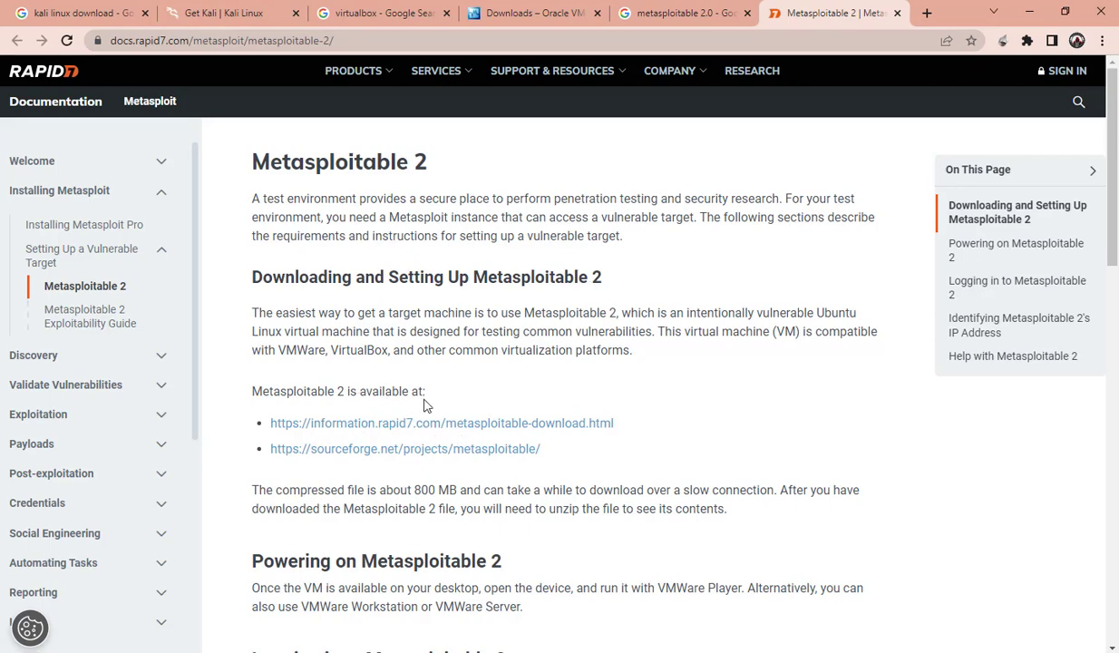
# Open the information.rapid7.com Metasploitable download link and examine the Download Now registration form
pyautogui.click(451, 430)
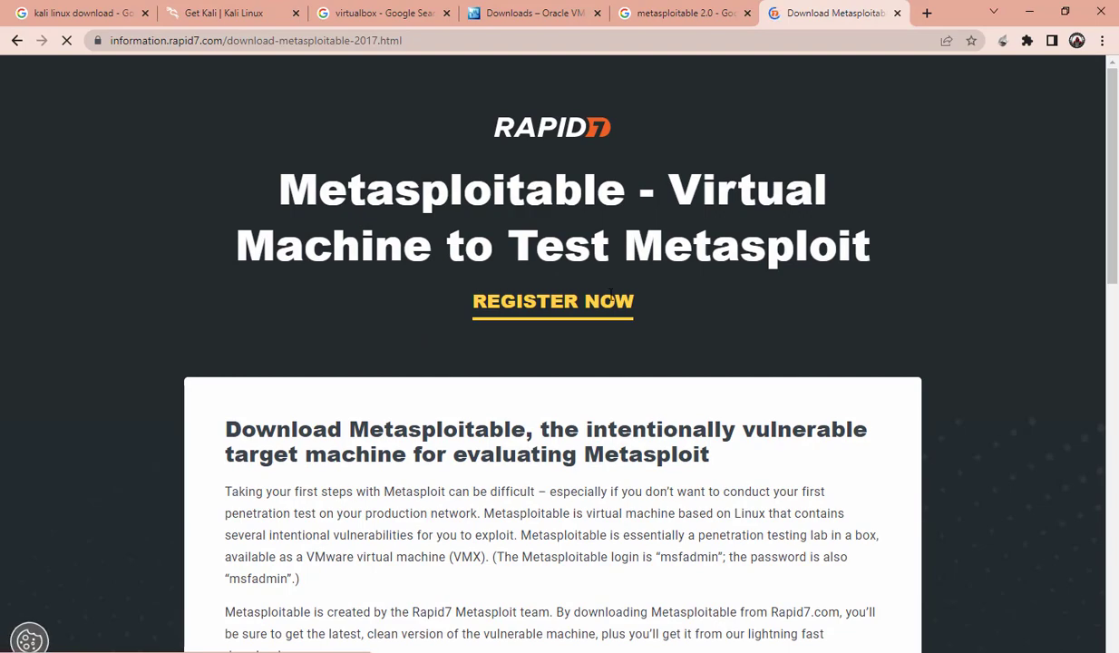
pyautogui.scroll(-6, 610, 306)
pyautogui.scroll(-5, 611, 306)
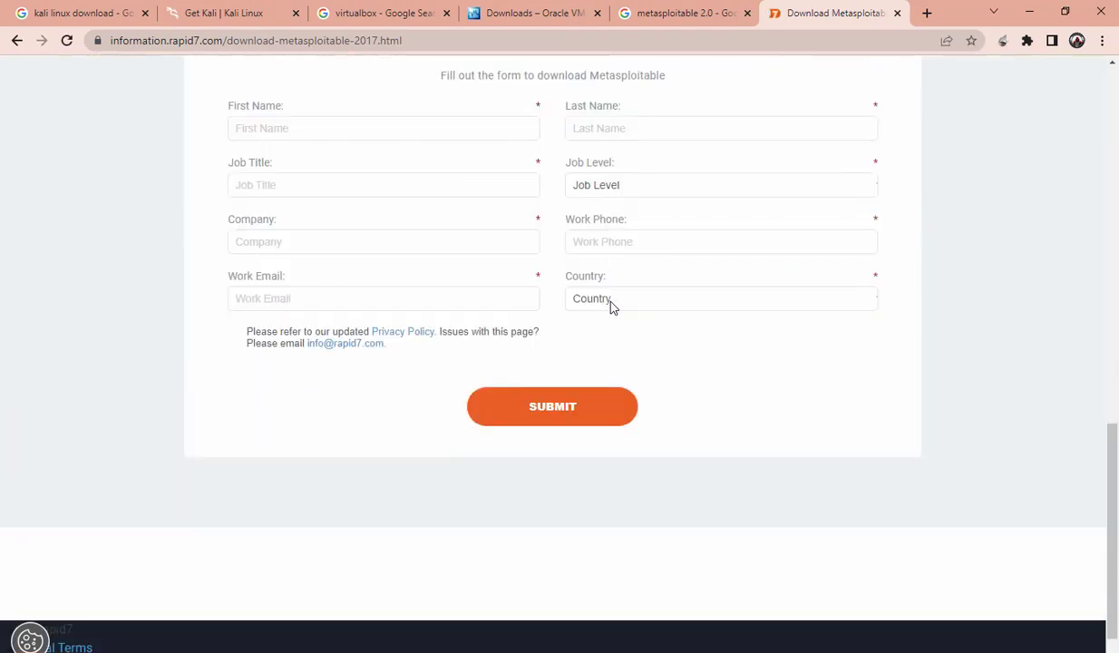
pyautogui.scroll(1, 600, 372)
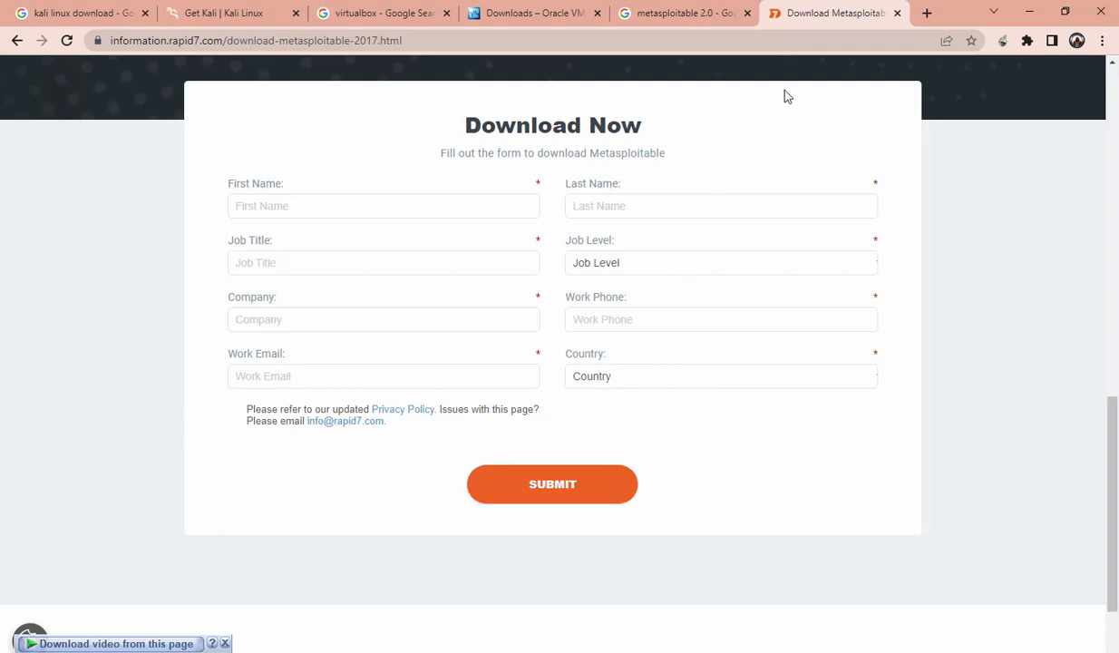
# Switch to File Explorer and extract the metasploitable-linux-2.0.0 archive in New folder into its own metasploitable-linux-2.0.0 folder
pyautogui.click(1043, 9)
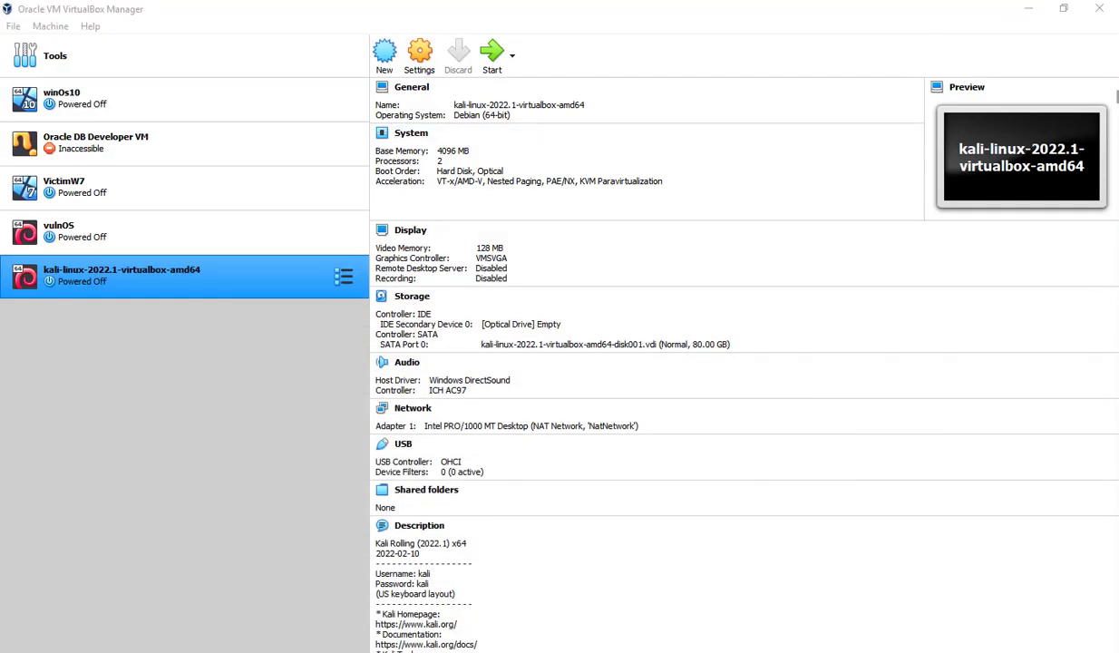
pyautogui.click(282, 611)
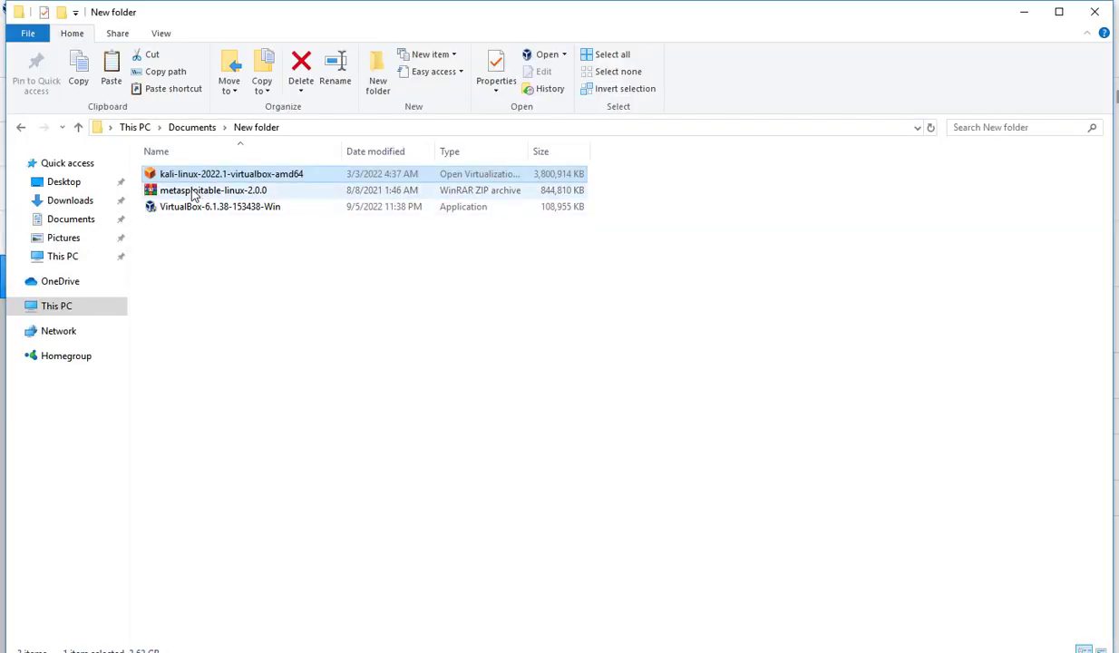
pyautogui.click(226, 195)
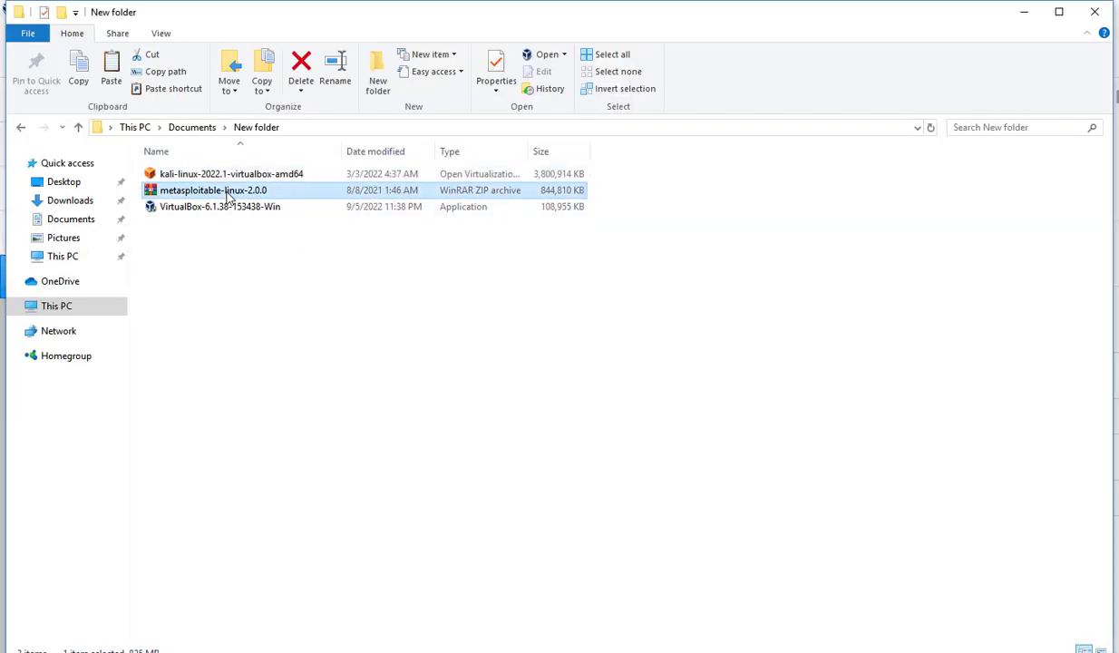
pyautogui.rightClick(229, 196)
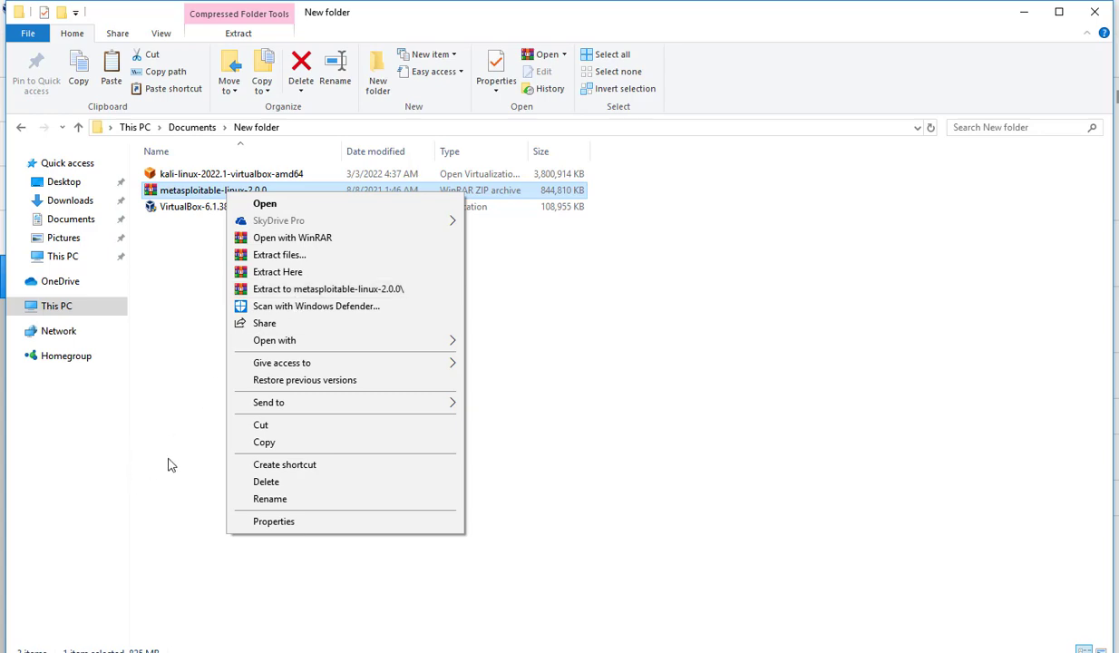
pyautogui.click(317, 293)
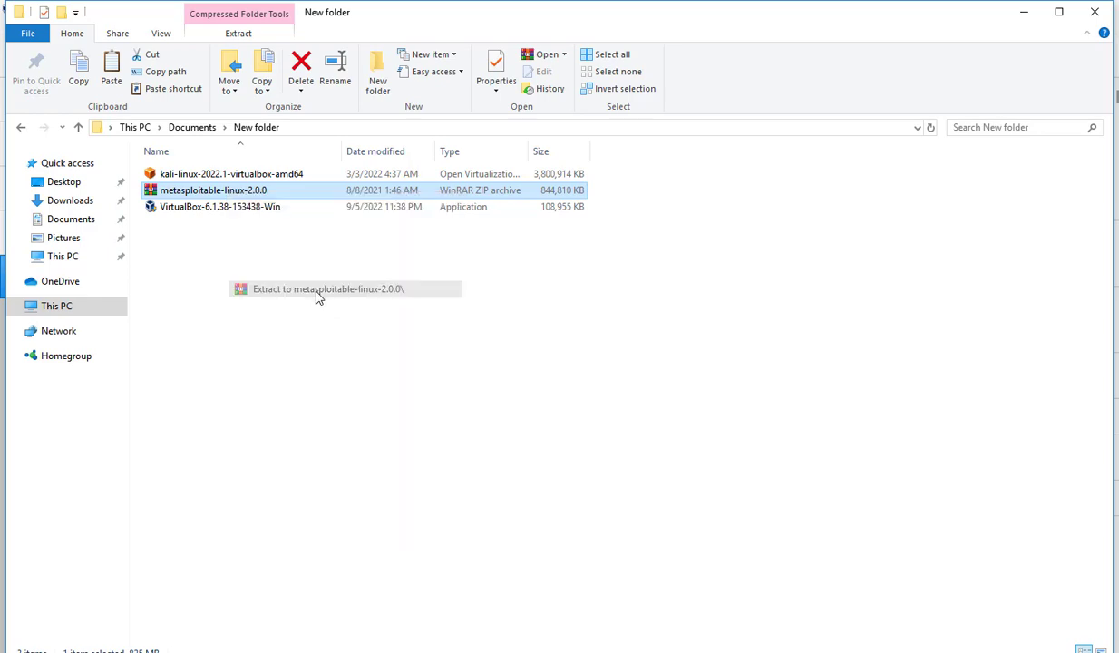
# Switch to VirtualBox Manager and remove the vulnOS virtual machine, deleting all its files
pyautogui.click(361, 651)
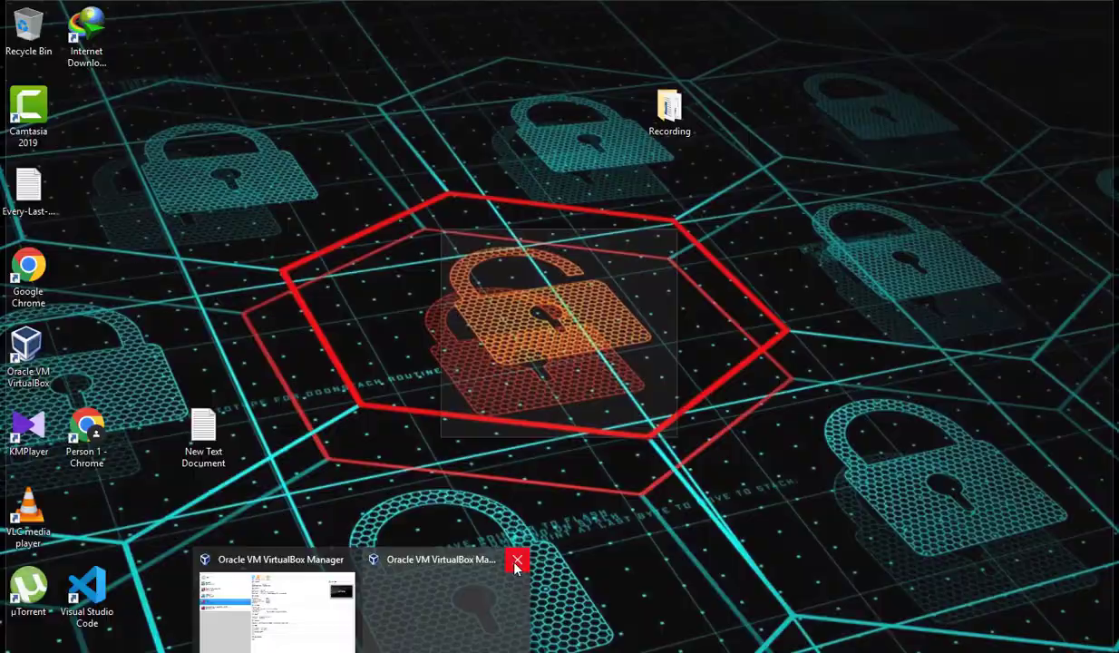
pyautogui.click(516, 564)
pyautogui.click(382, 580)
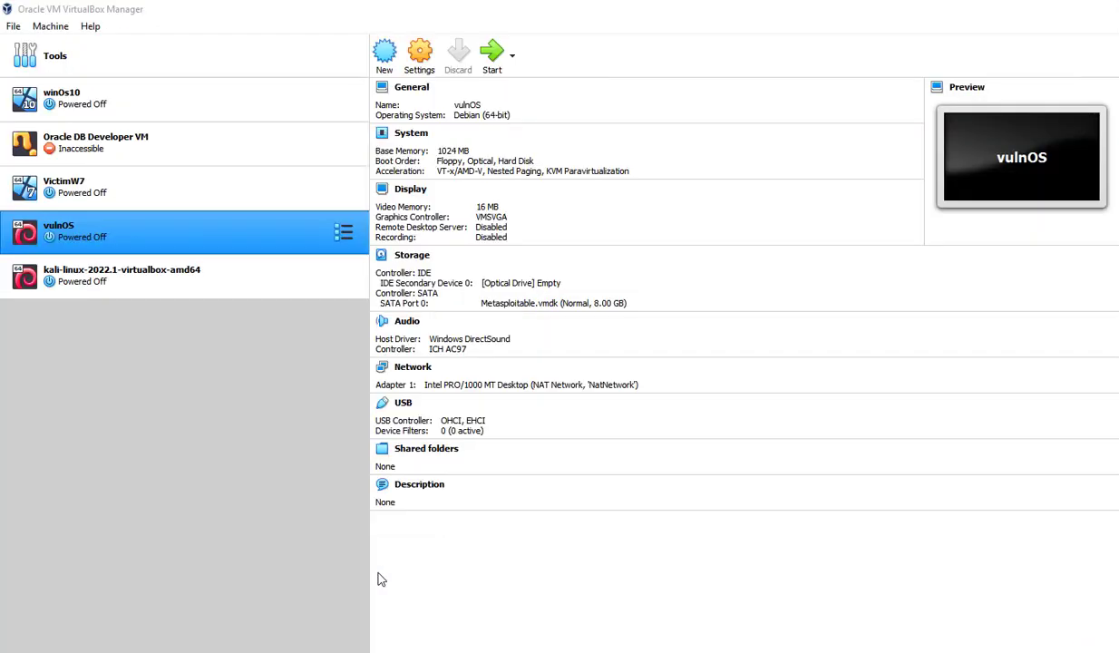
pyautogui.rightClick(218, 231)
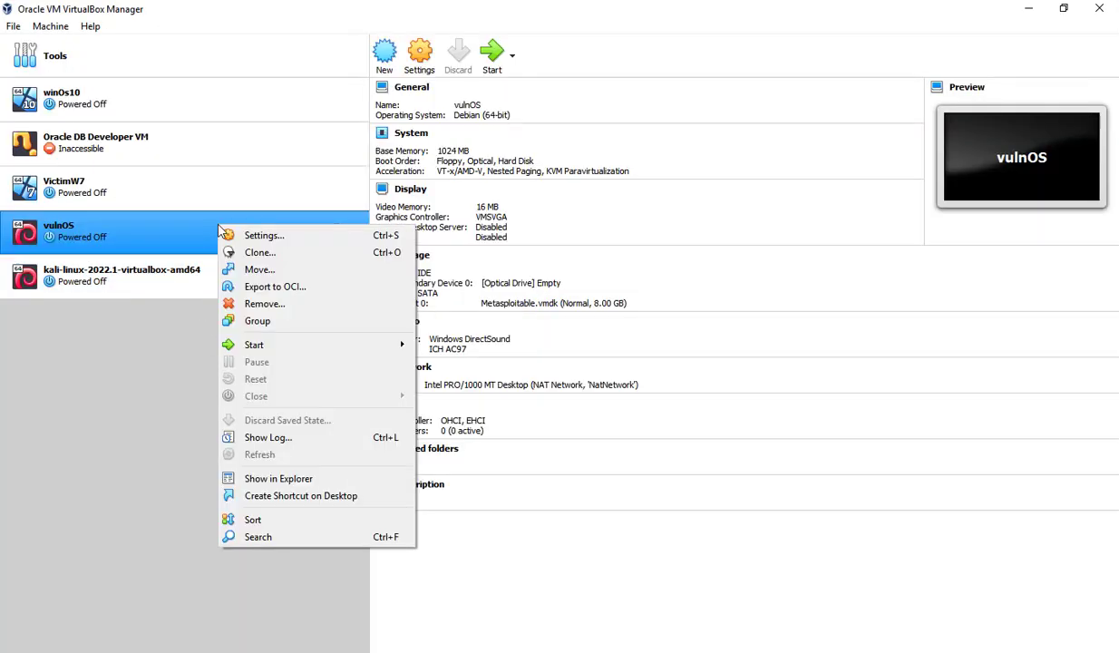
pyautogui.click(265, 304)
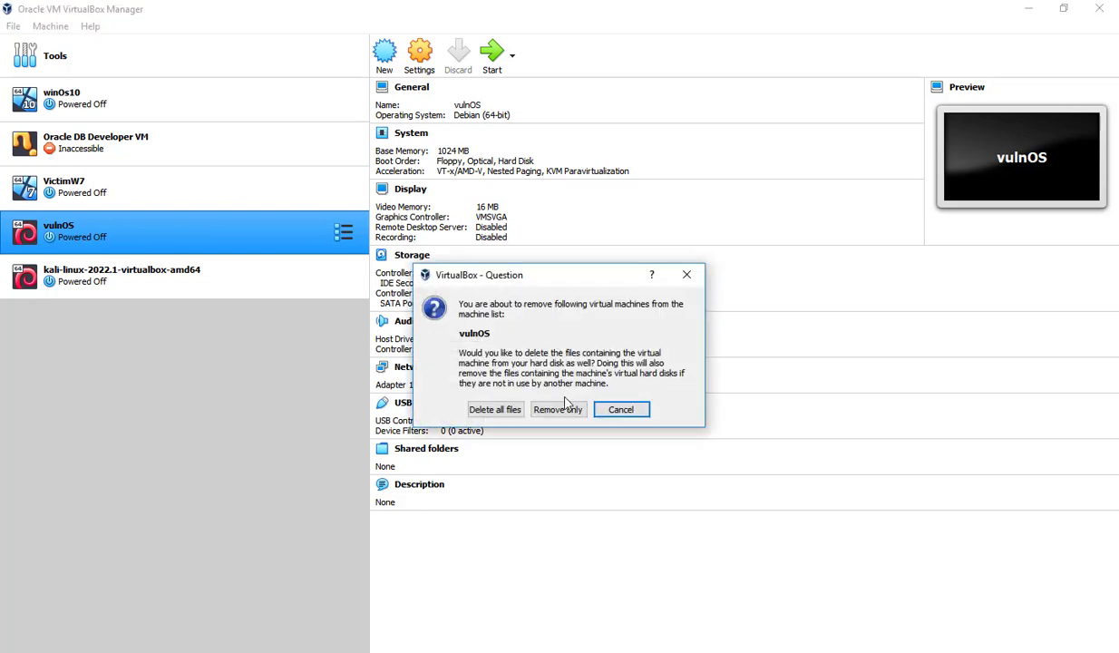
pyautogui.click(495, 409)
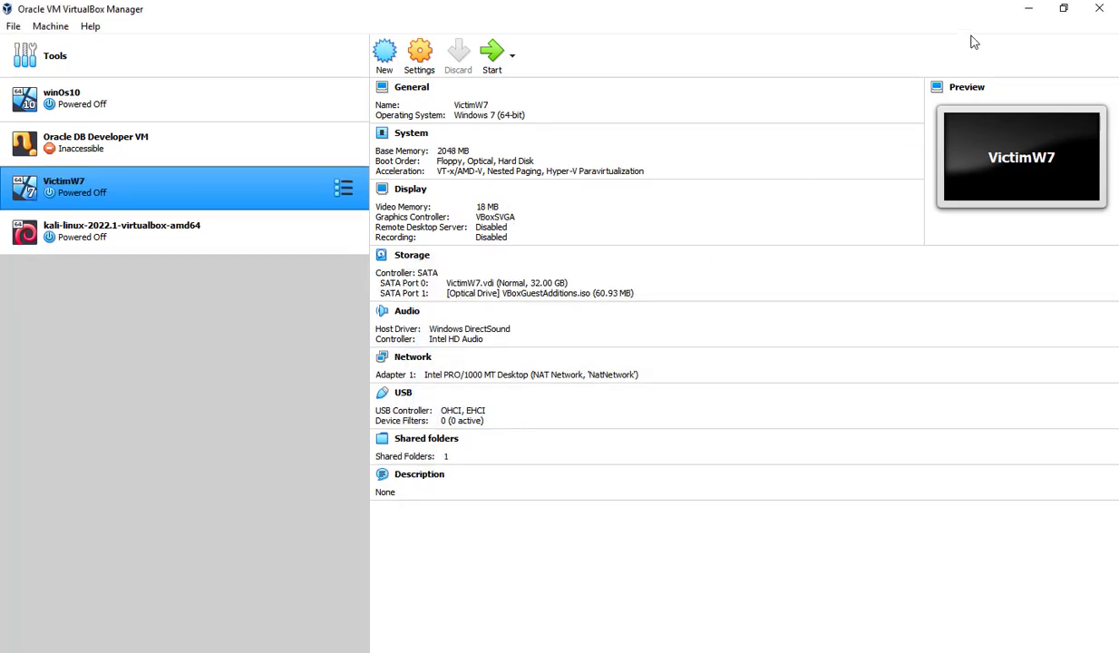
# Start the kali-linux-2022.1-virtualbox-amd64 virtual machine
pyautogui.click(1028, 8)
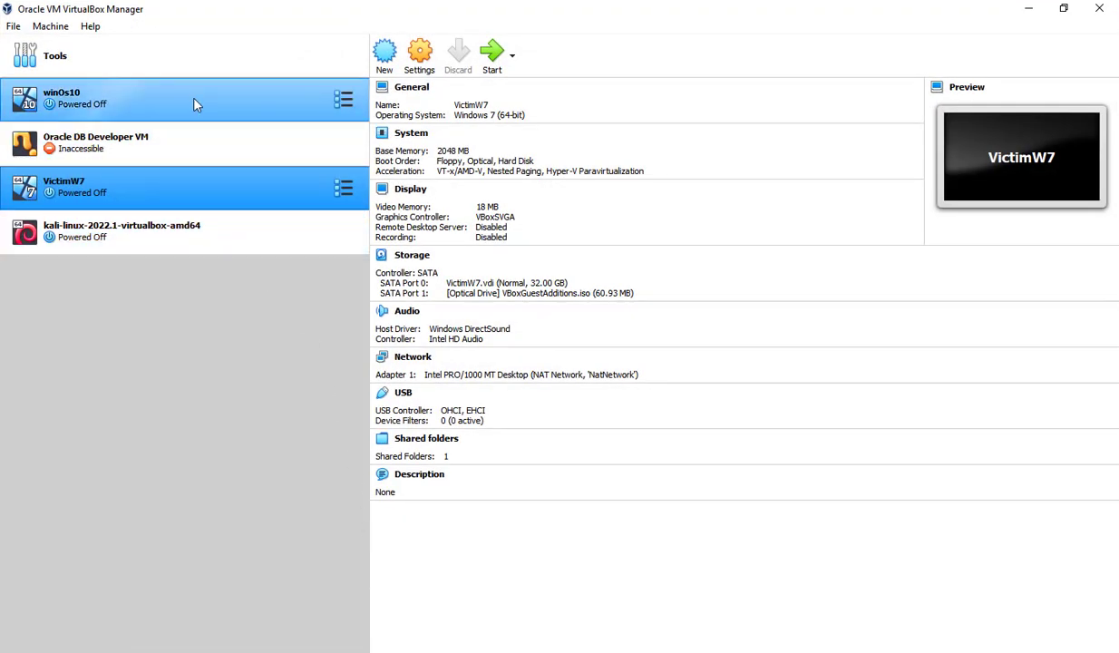
pyautogui.click(209, 234)
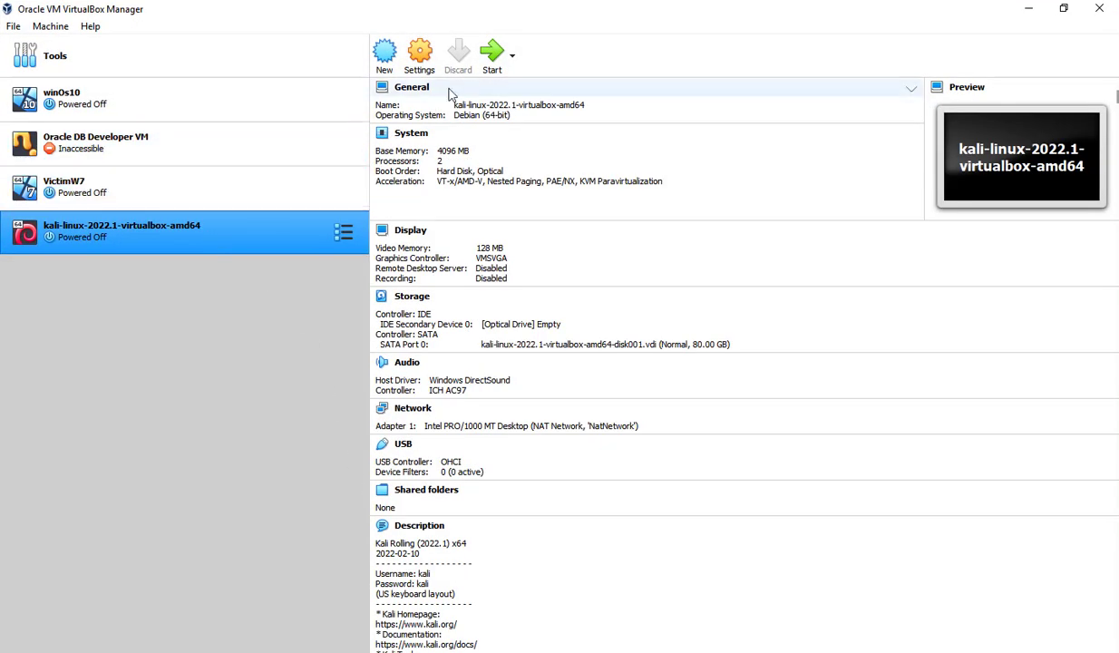
pyautogui.click(489, 70)
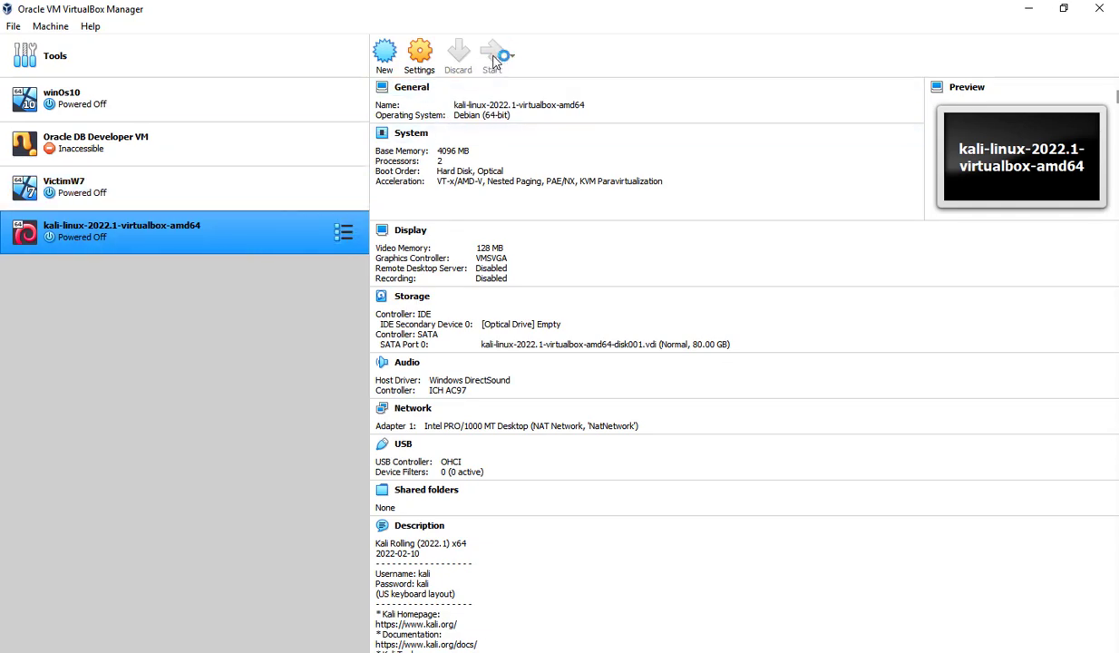
pyautogui.rightClick(269, 234)
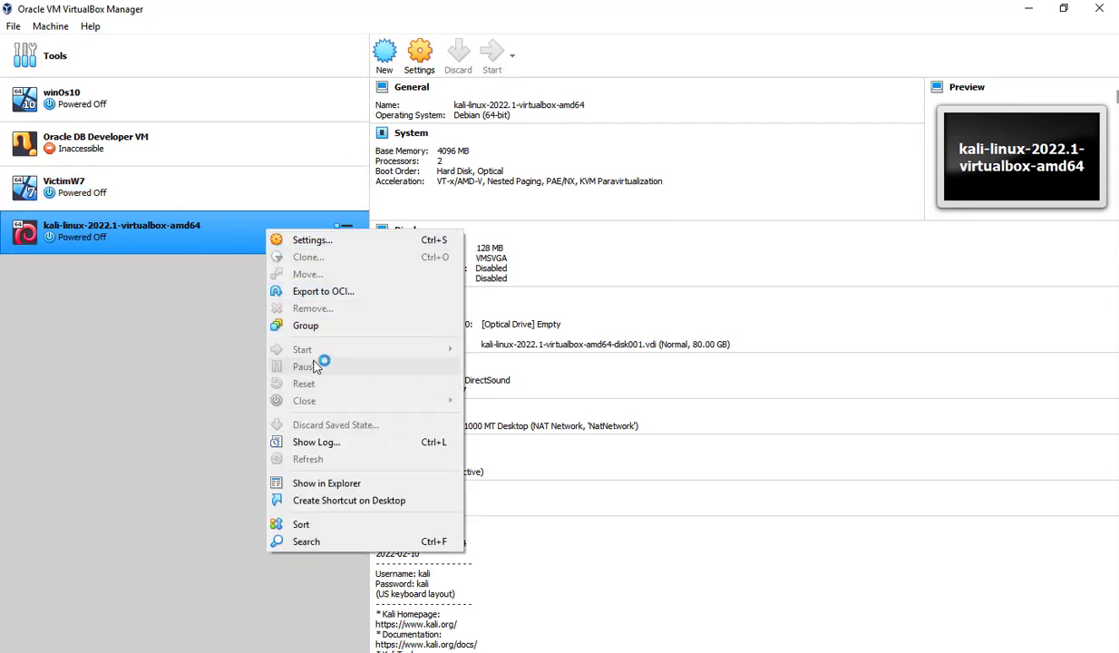
pyautogui.click(159, 402)
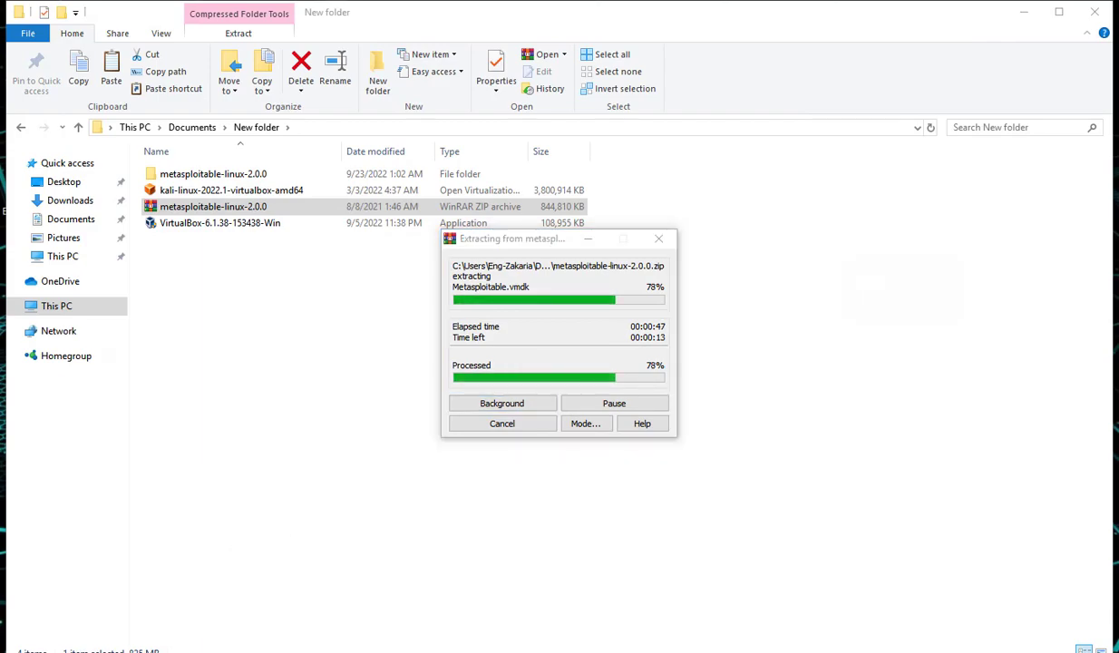
# Check the progress of the Metasploitable archive extraction and the startup of the Kali virtual machine
pyautogui.click(413, 630)
pyautogui.click(413, 651)
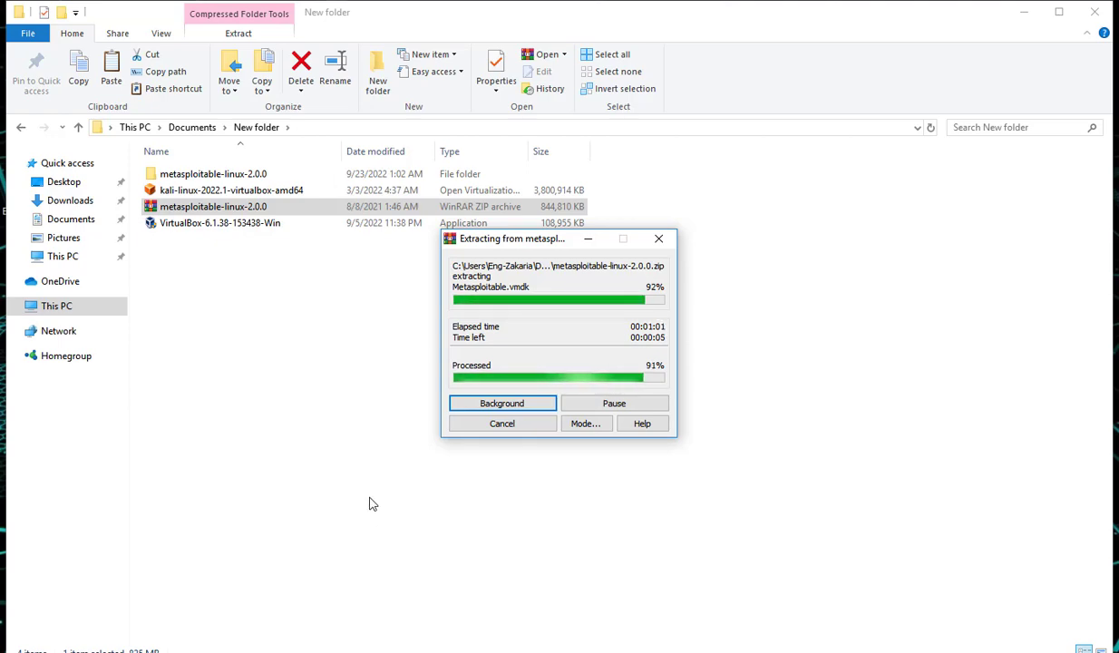
pyautogui.click(345, 651)
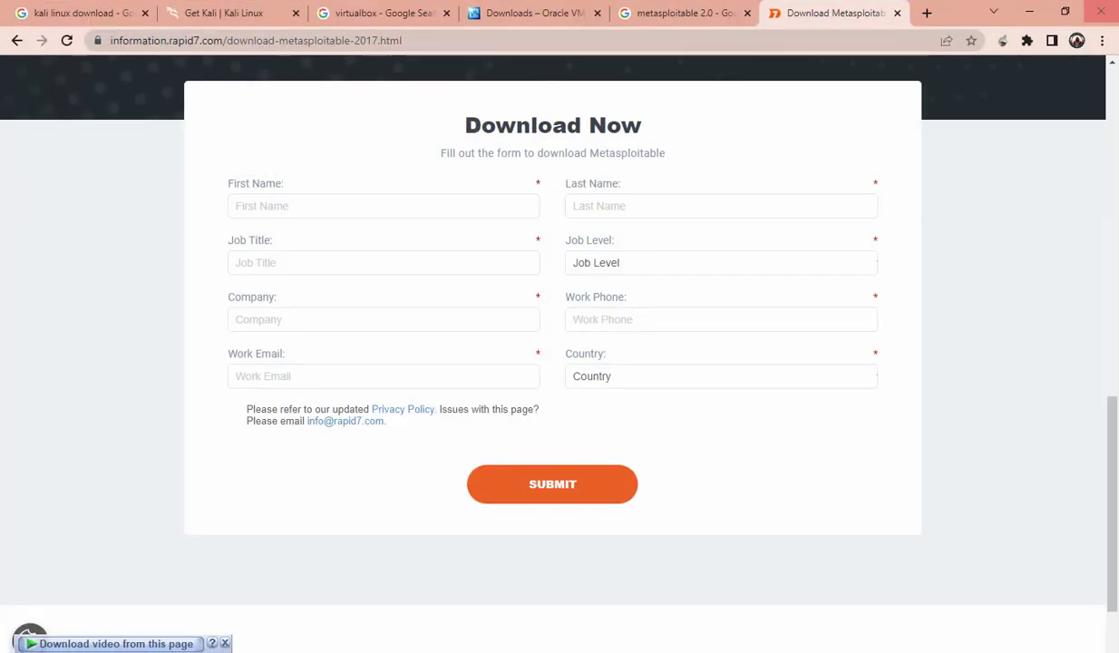
pyautogui.click(1029, 12)
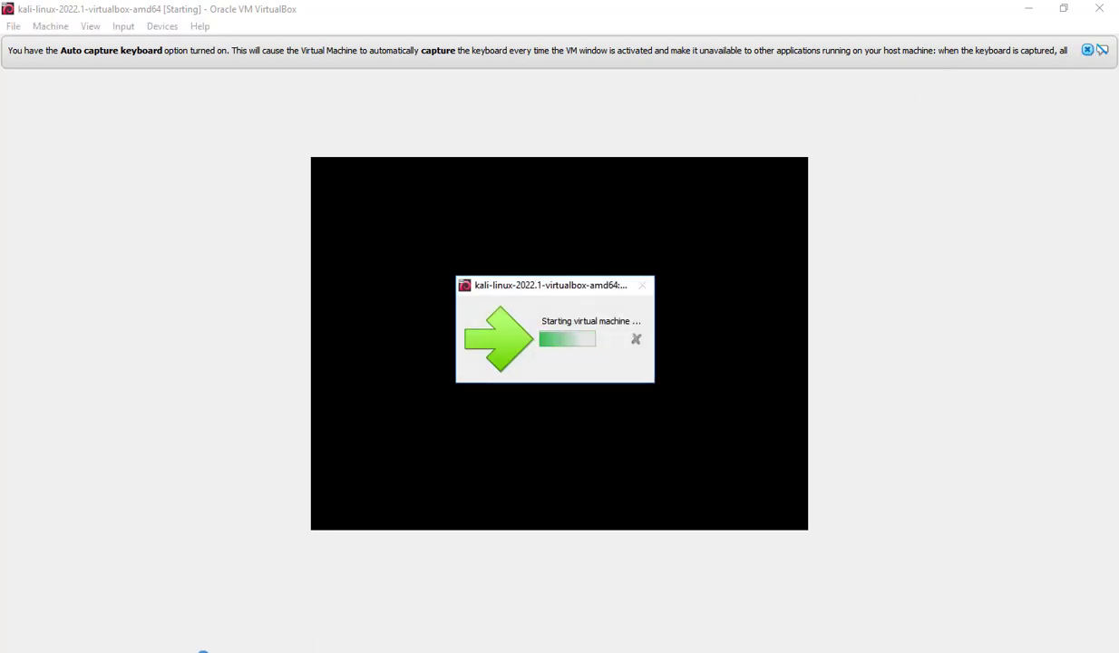
pyautogui.moveTo(210, 635)
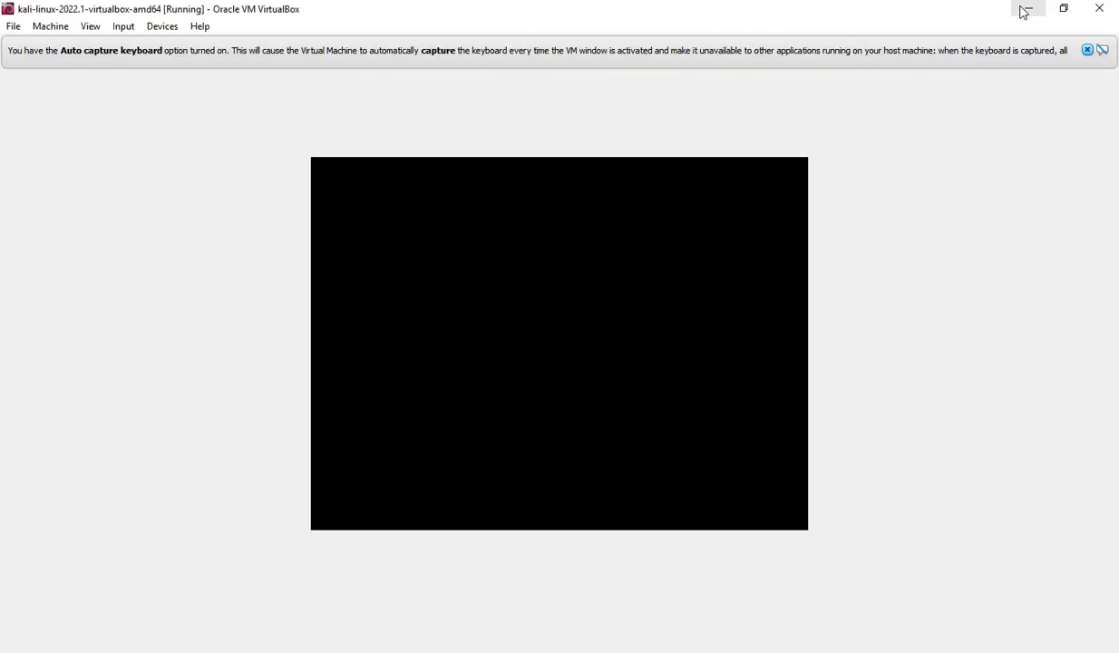
pyautogui.click(1026, 9)
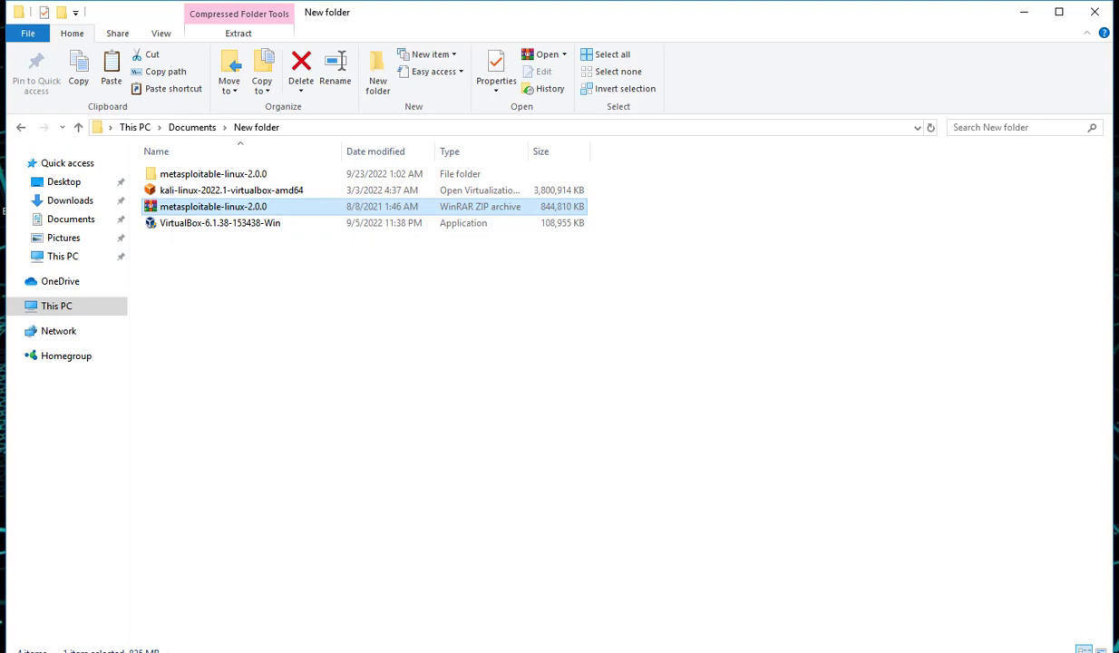
# Check the Kali machine's state in VirtualBox Manager and return to New folder in File Explorer
pyautogui.click(355, 580)
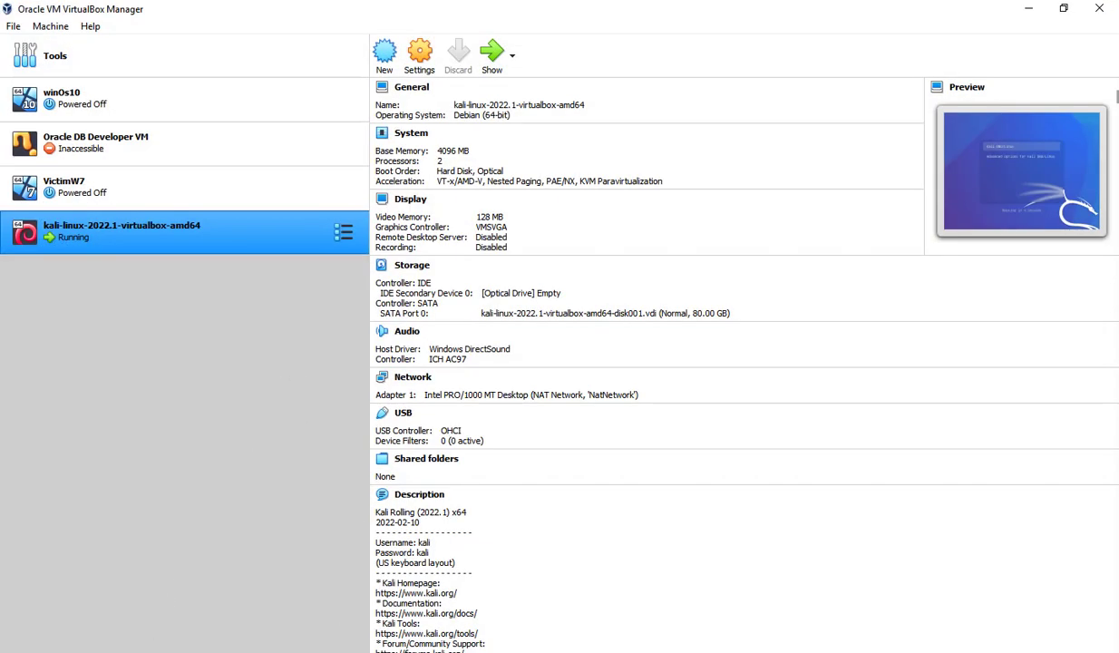
pyautogui.moveTo(167, 646)
pyautogui.click(237, 590)
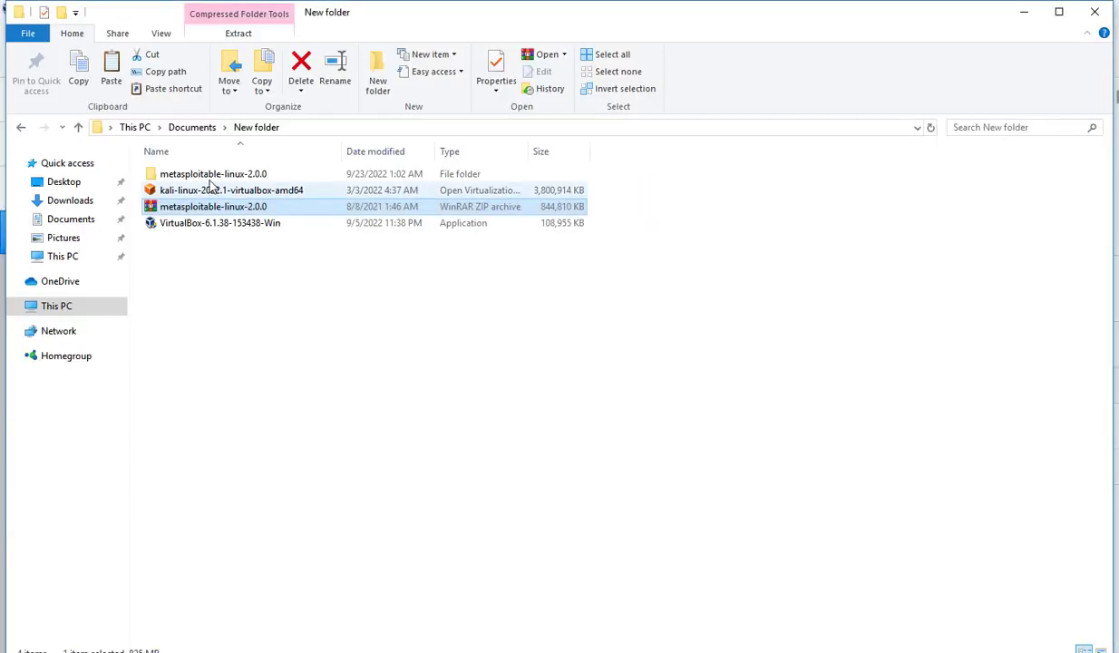
# Open the extracted metasploitable-linux-2.0.0 folder, select its full path, and switch to VirtualBox Manager
pyautogui.doubleClick(178, 175)
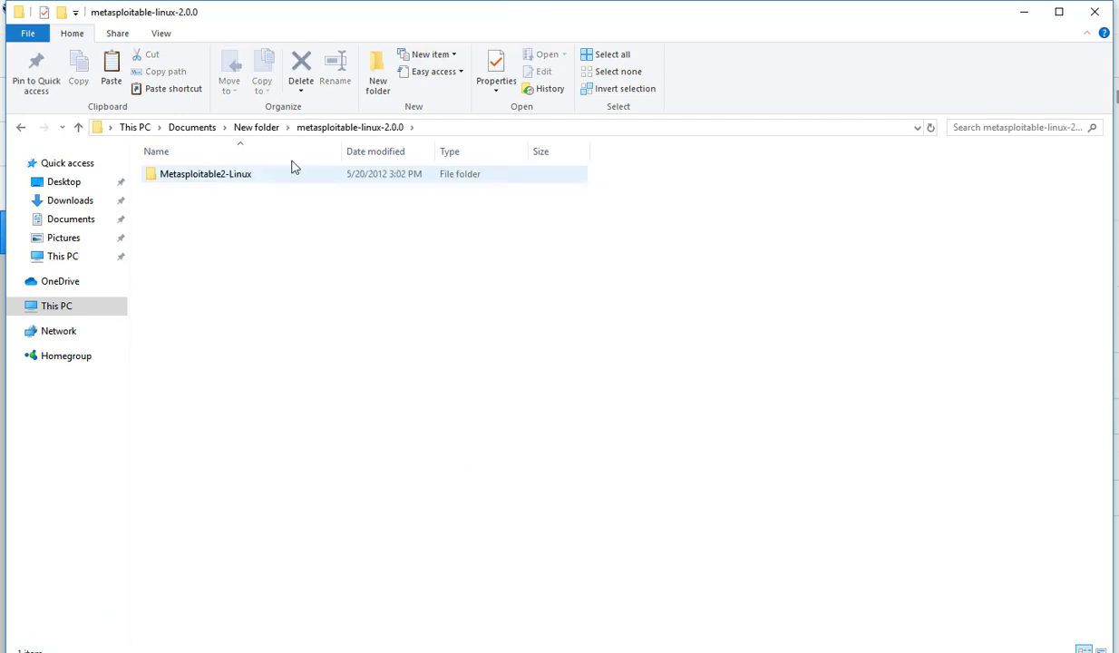
pyautogui.click(448, 128)
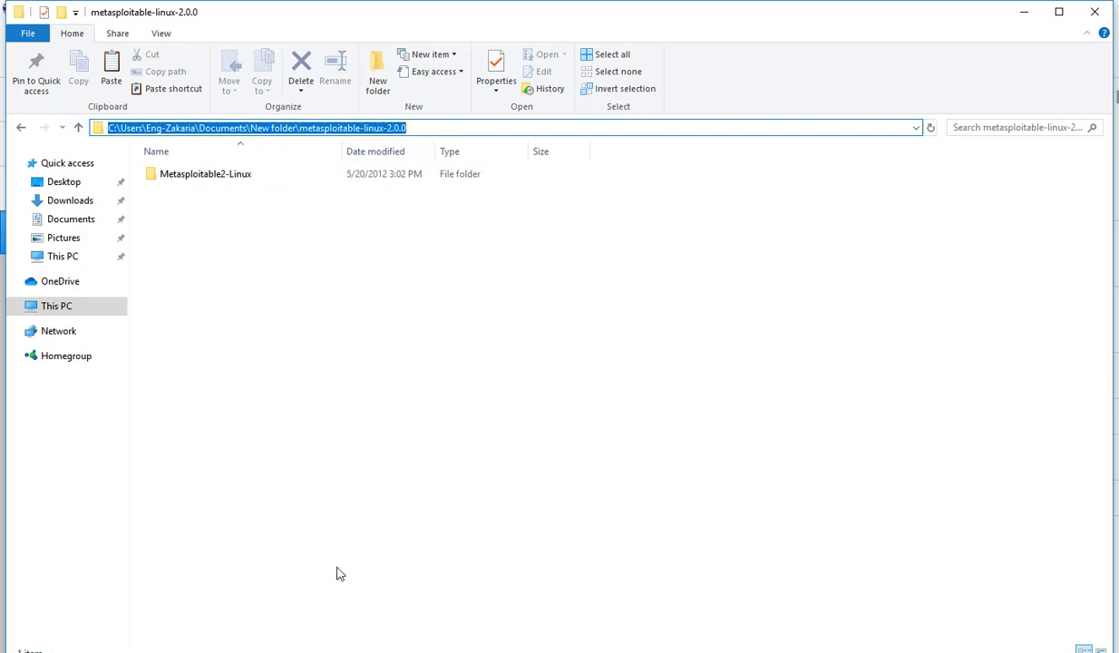
pyautogui.hotkey('alt', 'Tab')
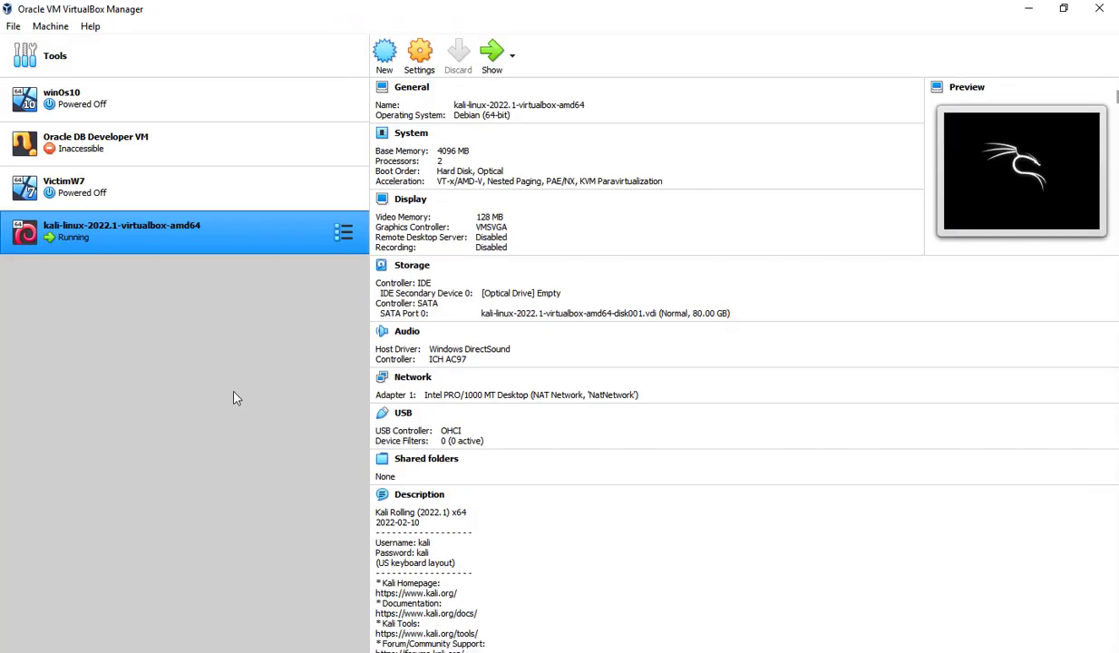
# Start creating a new virtual machine and name it VictimOS
pyautogui.click(384, 56)
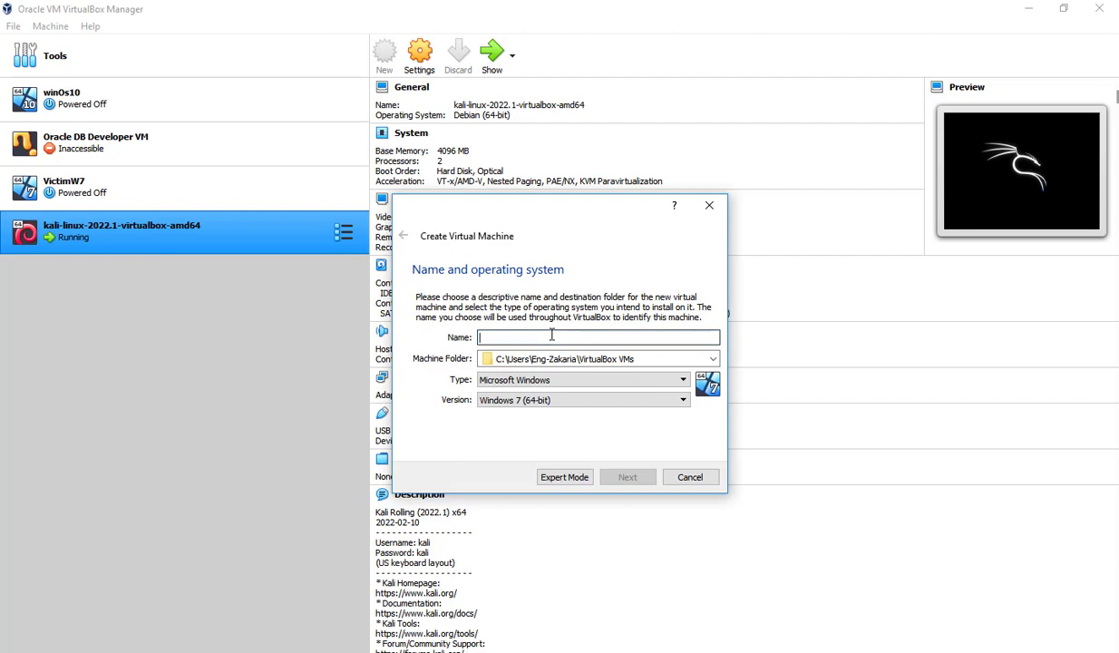
pyautogui.write('Victim)S')
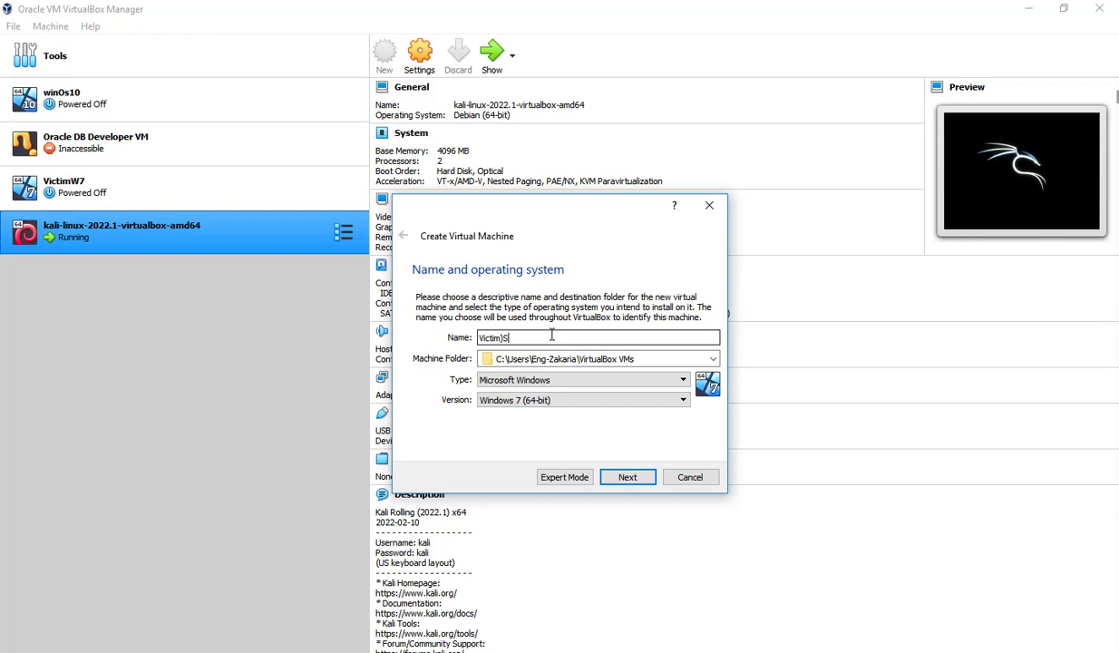
pyautogui.press('BackSpace')
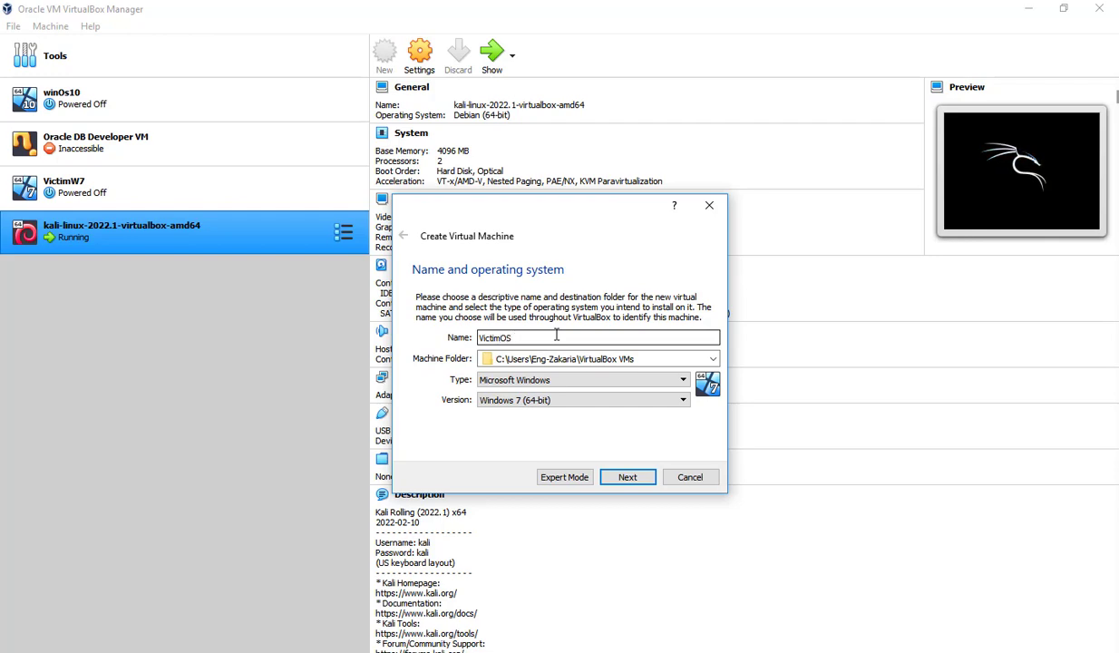
# Set the new machine's type to Linux and version to Debian (64-bit), and continue to the memory size
pyautogui.click(538, 381)
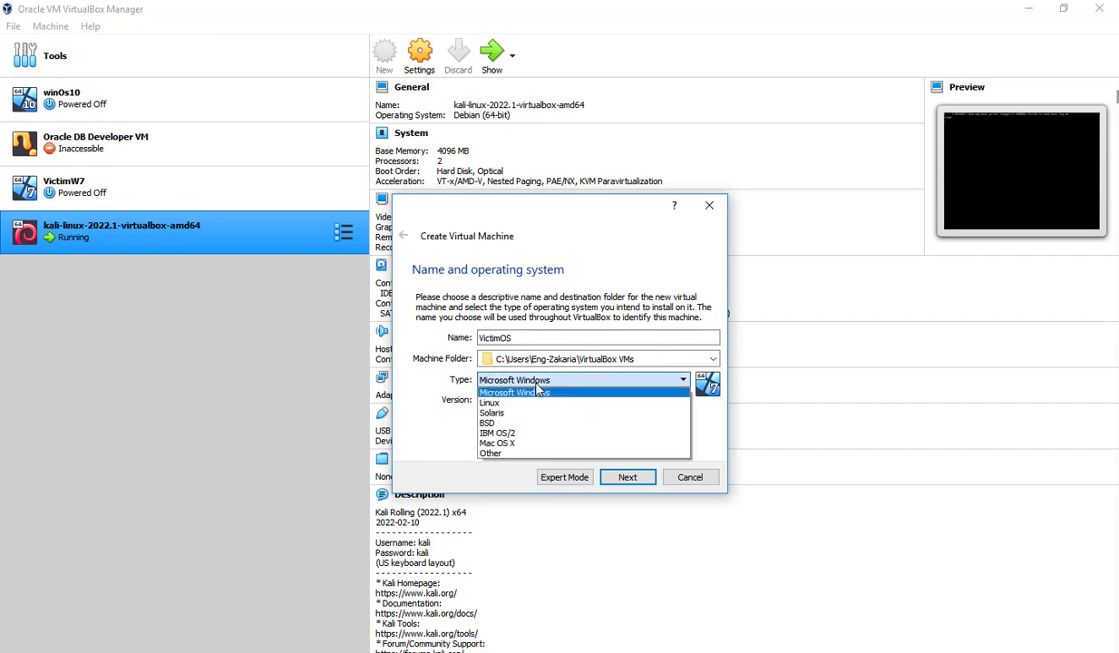
pyautogui.click(508, 402)
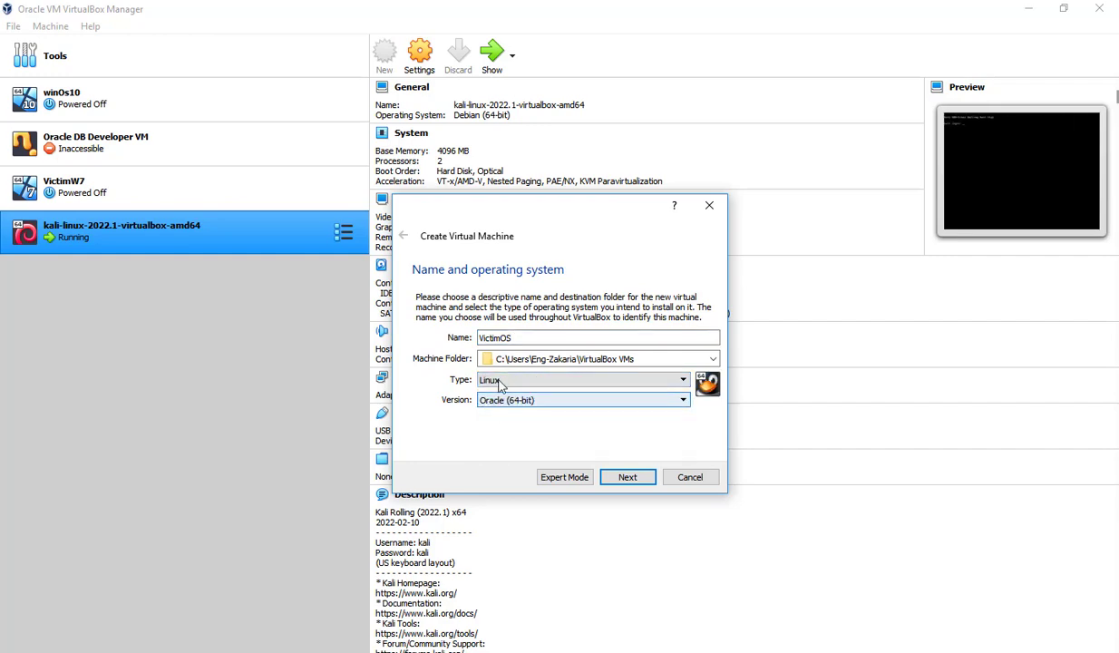
pyautogui.click(508, 402)
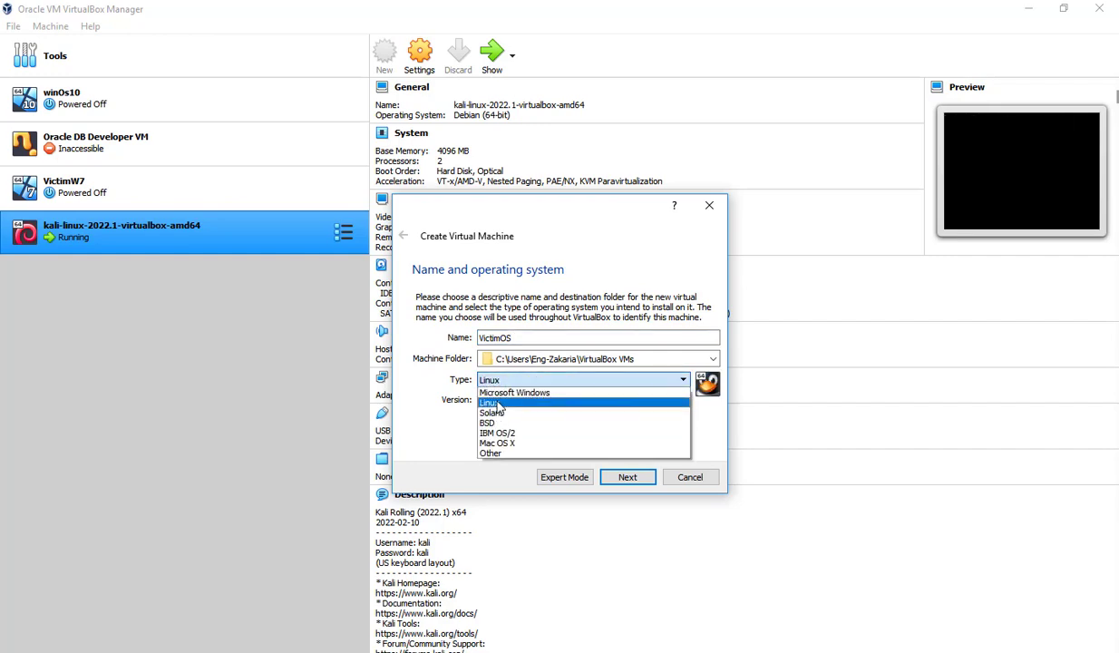
pyautogui.click(506, 403)
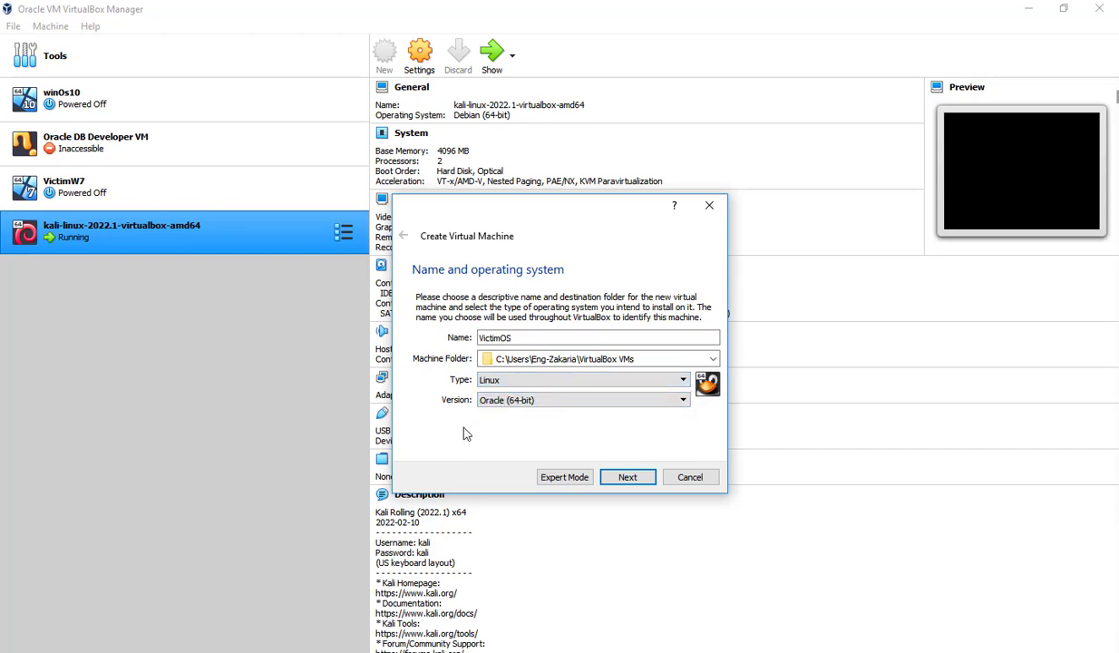
pyautogui.click(534, 402)
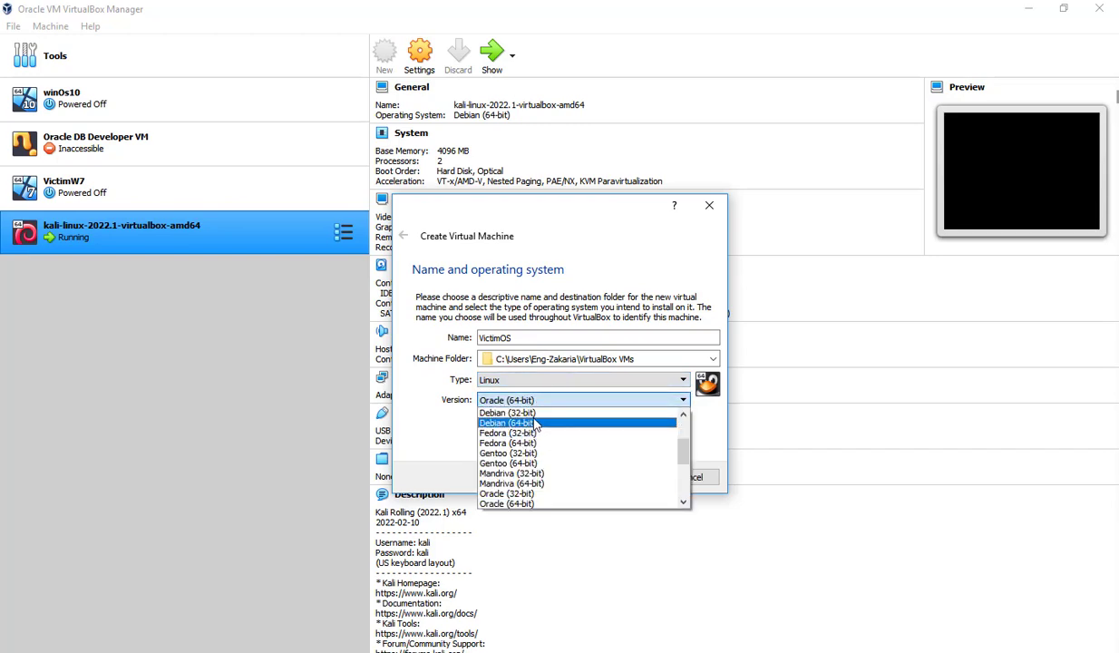
pyautogui.click(536, 424)
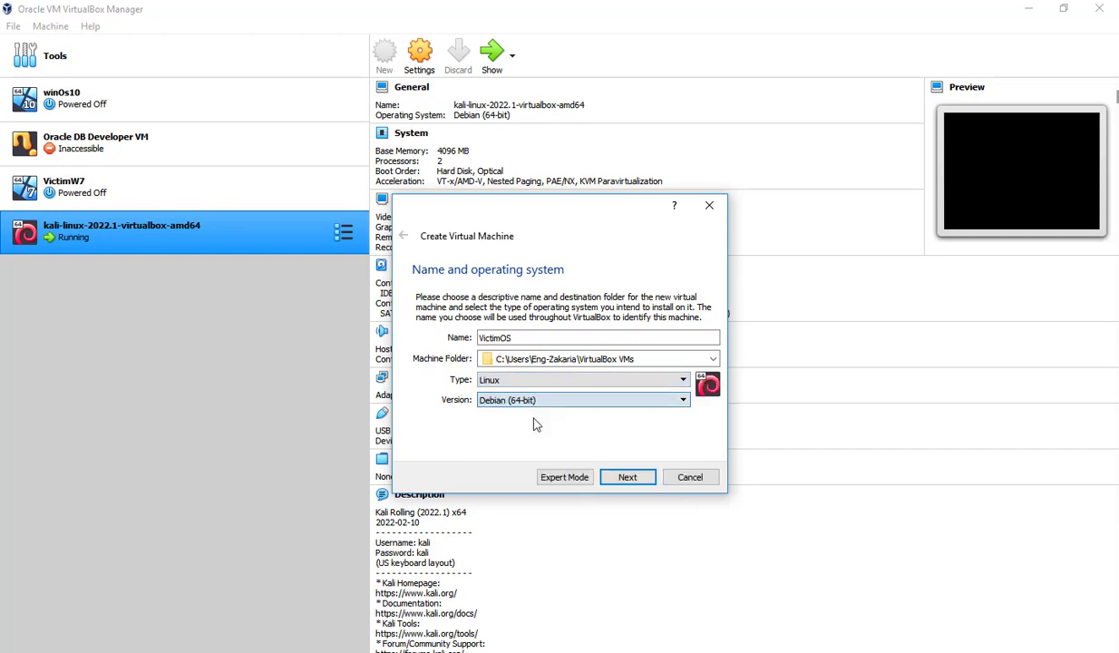
pyautogui.click(625, 480)
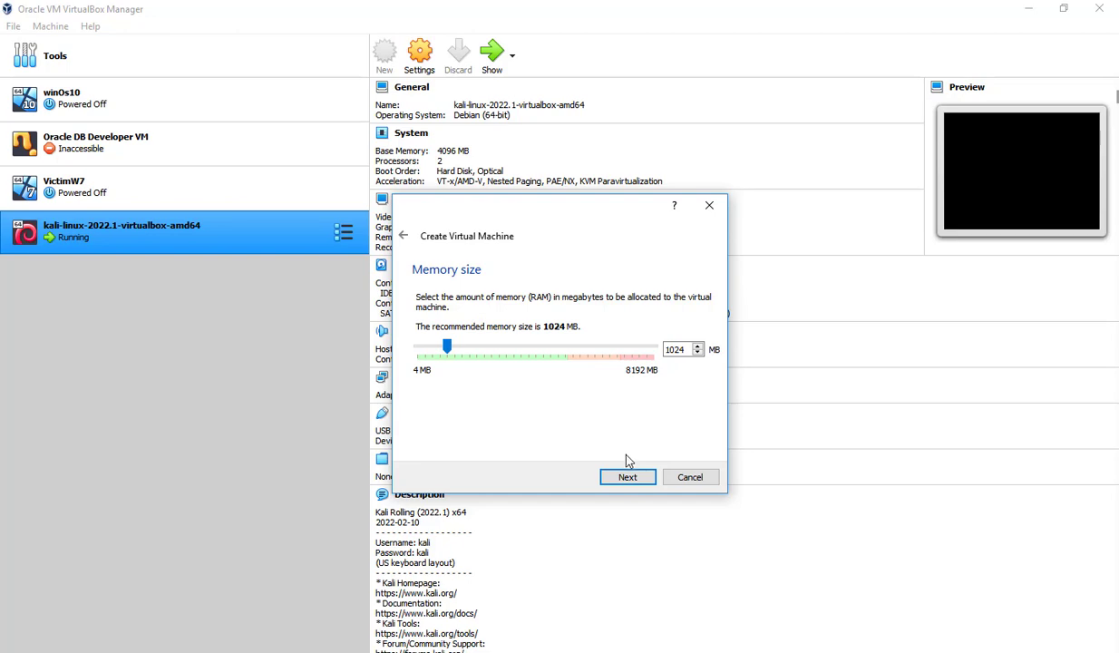
# Accept 1024 MB of memory, choose to use an existing virtual hard disk file, and start adding a disk image
pyautogui.click(628, 477)
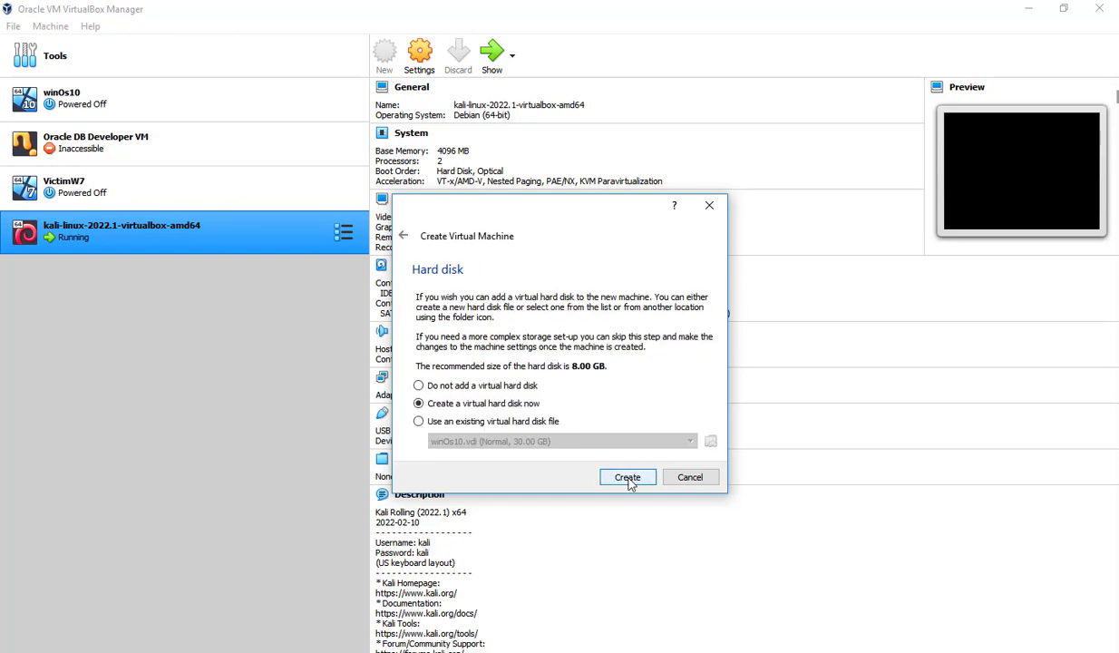
pyautogui.click(507, 423)
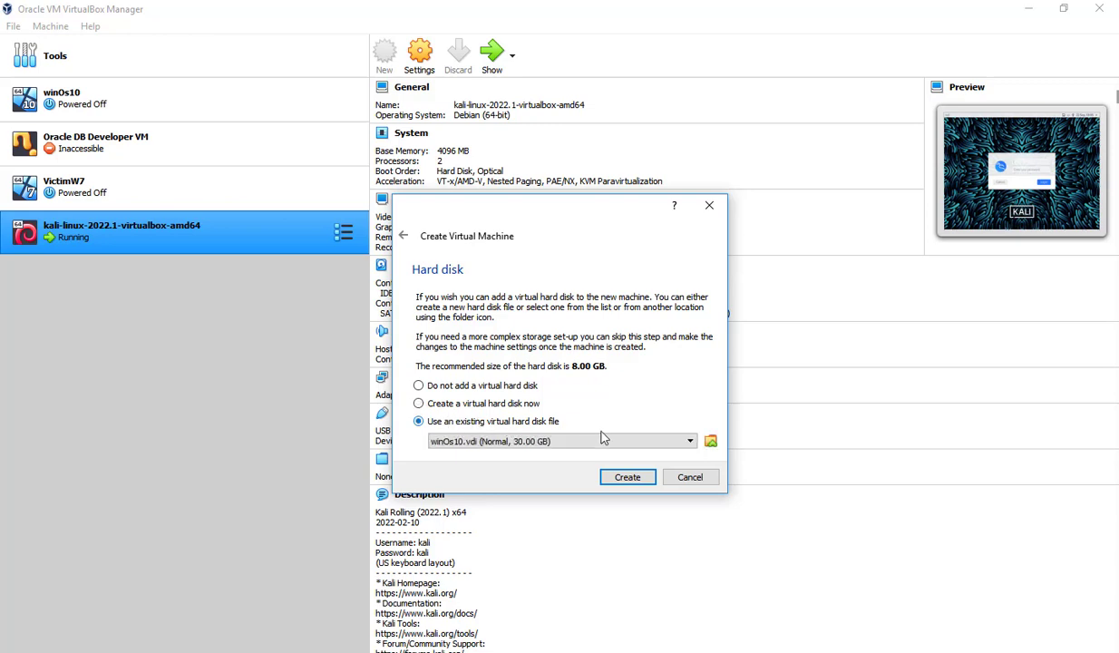
pyautogui.click(710, 442)
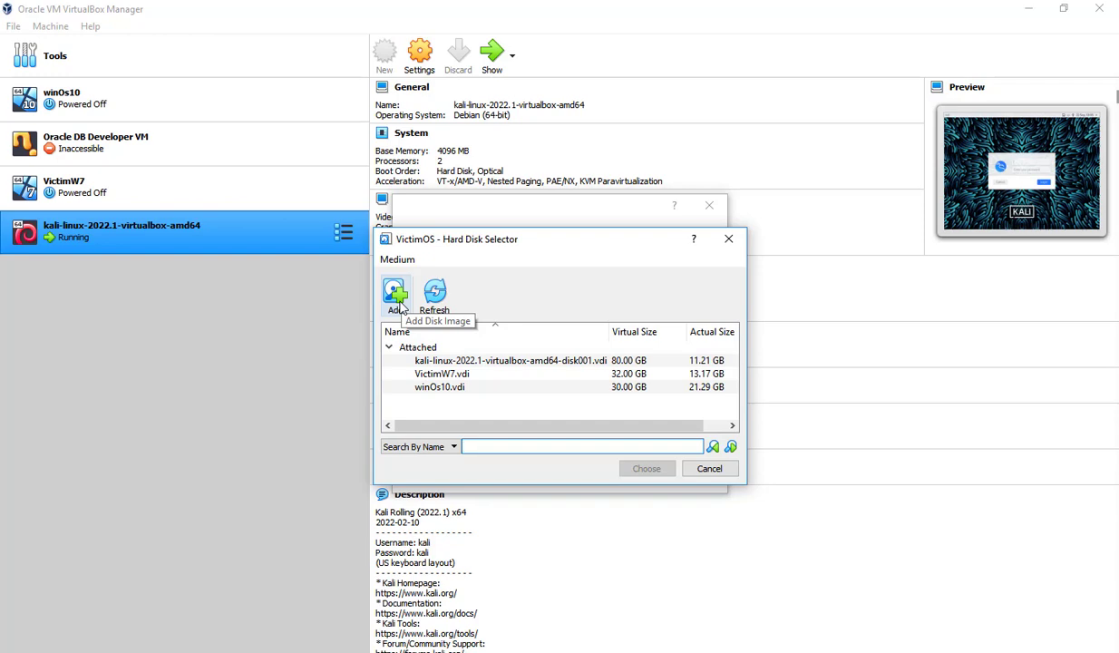
pyautogui.click(399, 309)
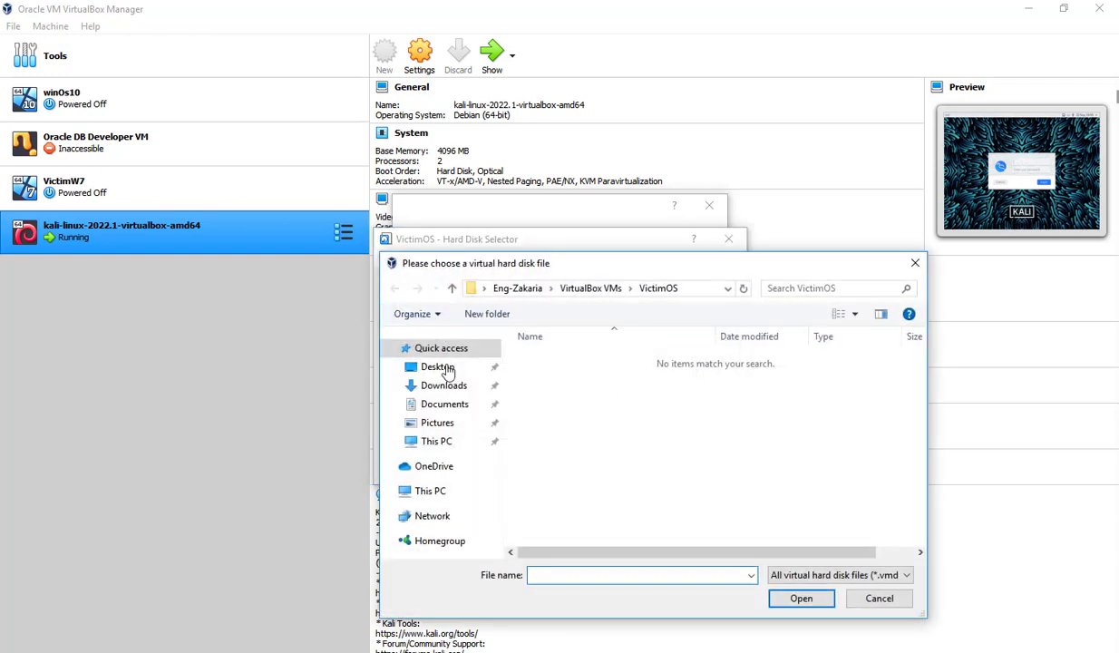
# Add the Metasploitable disk from Metasploitable2-Linux inside New folder's metasploitable-linux-2.0.0 in Documents, and create the VictimOS machine with it
pyautogui.click(445, 405)
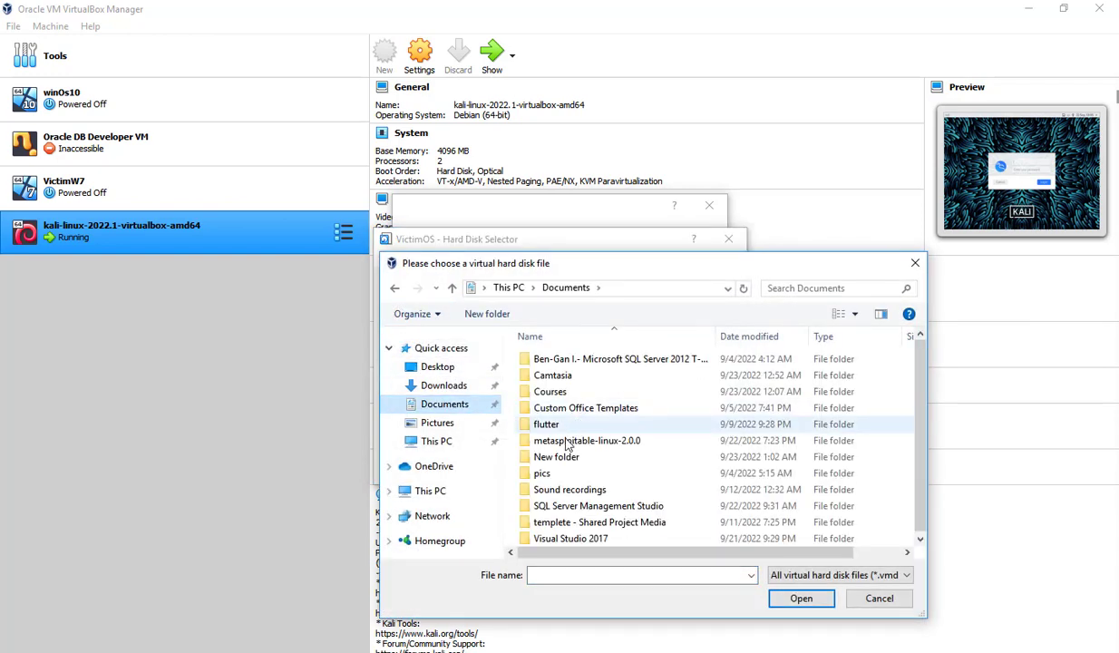
pyautogui.doubleClick(550, 393)
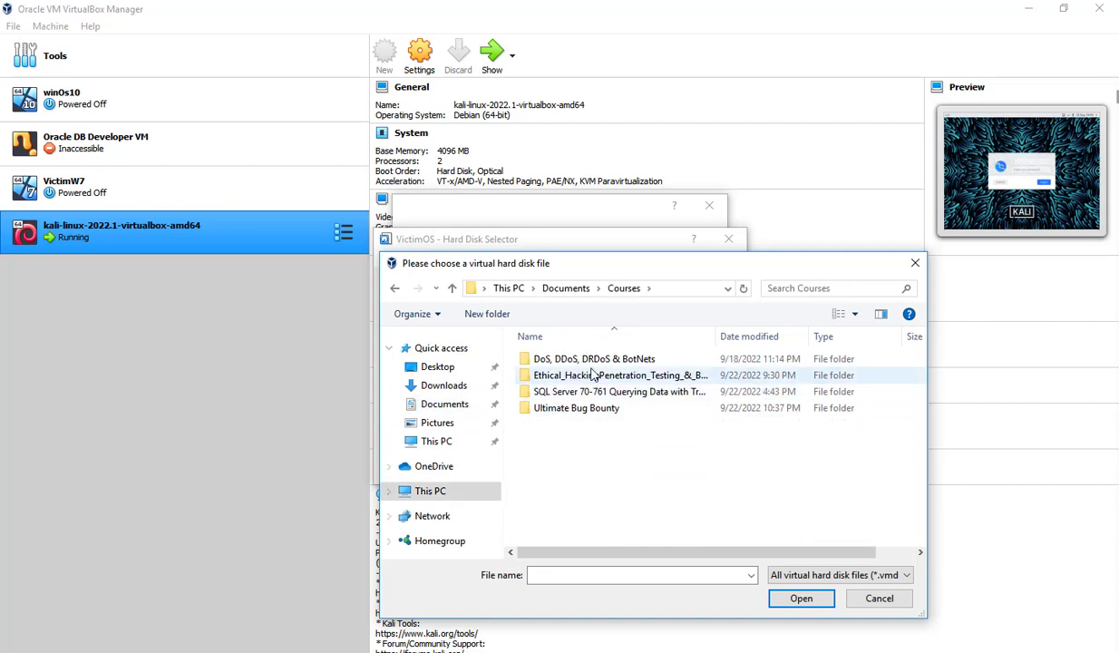
pyautogui.click(447, 289)
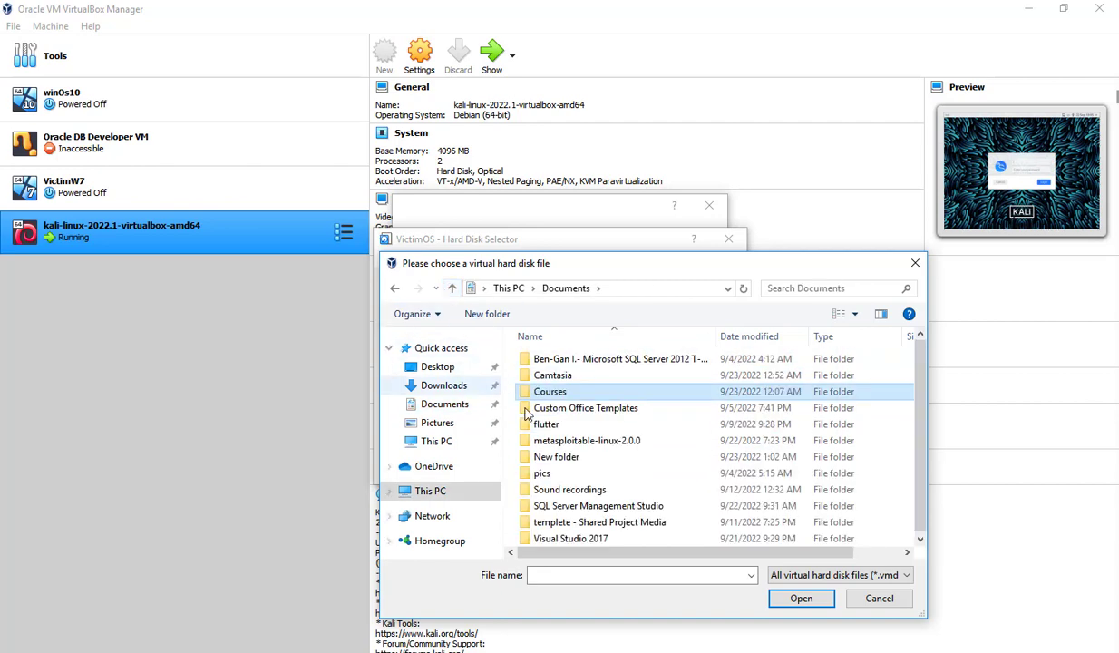
pyautogui.doubleClick(579, 461)
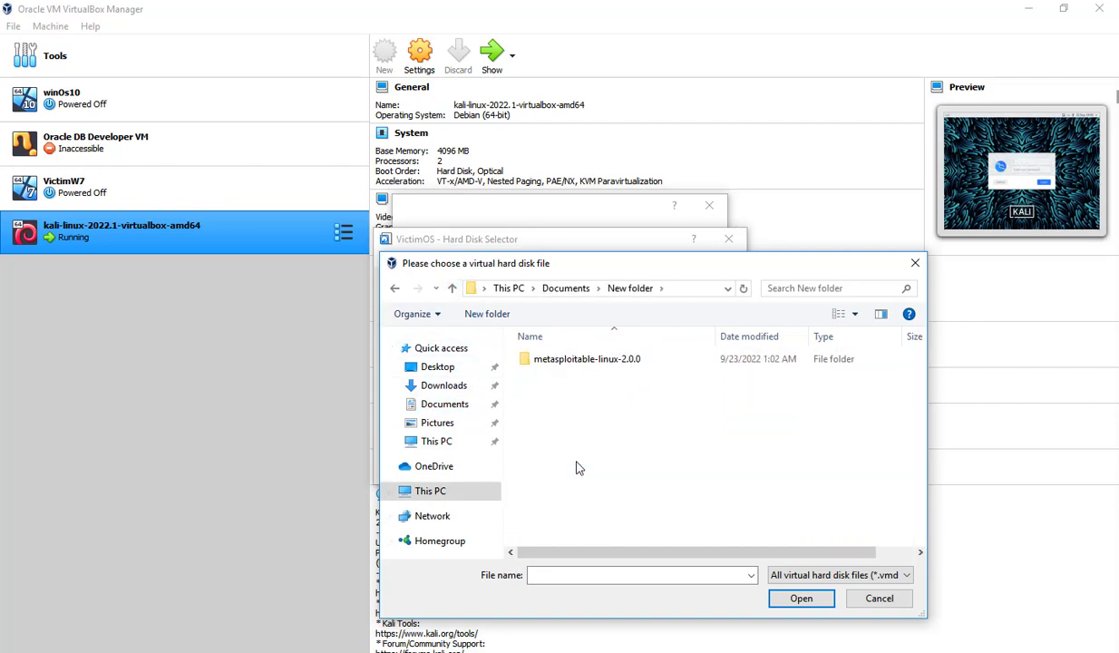
pyautogui.doubleClick(585, 360)
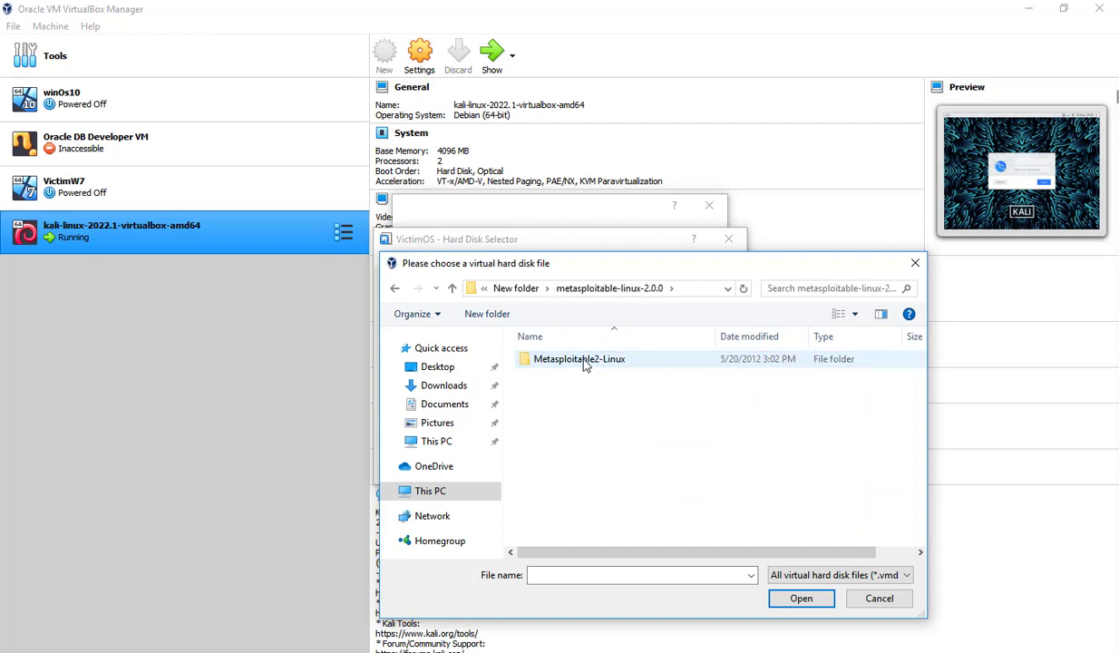
pyautogui.doubleClick(585, 360)
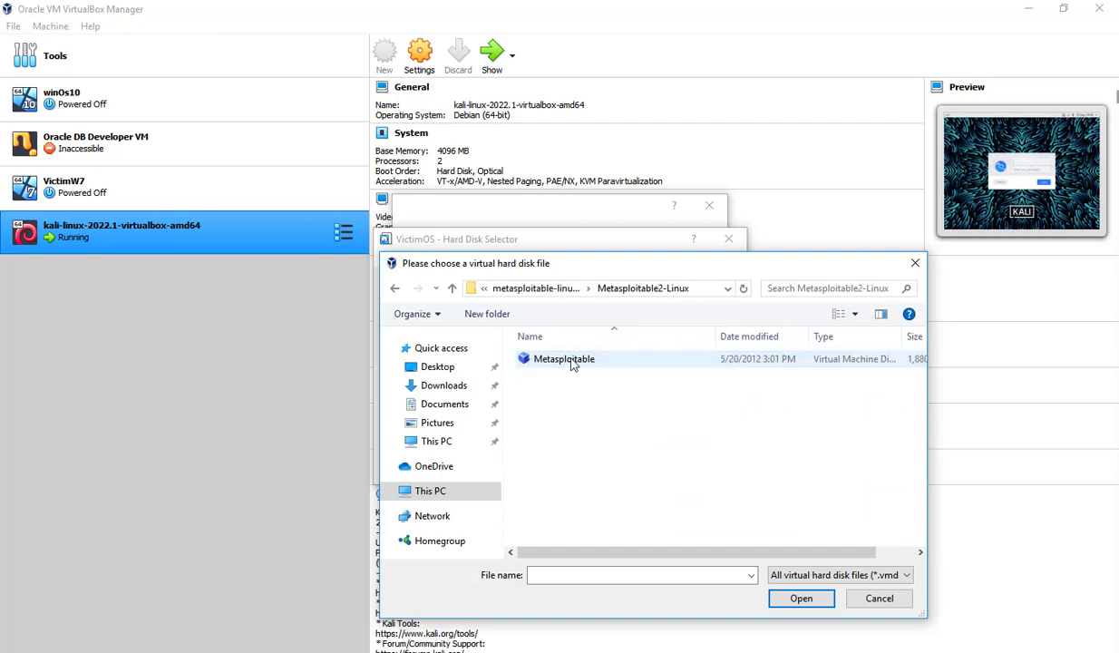
pyautogui.click(570, 361)
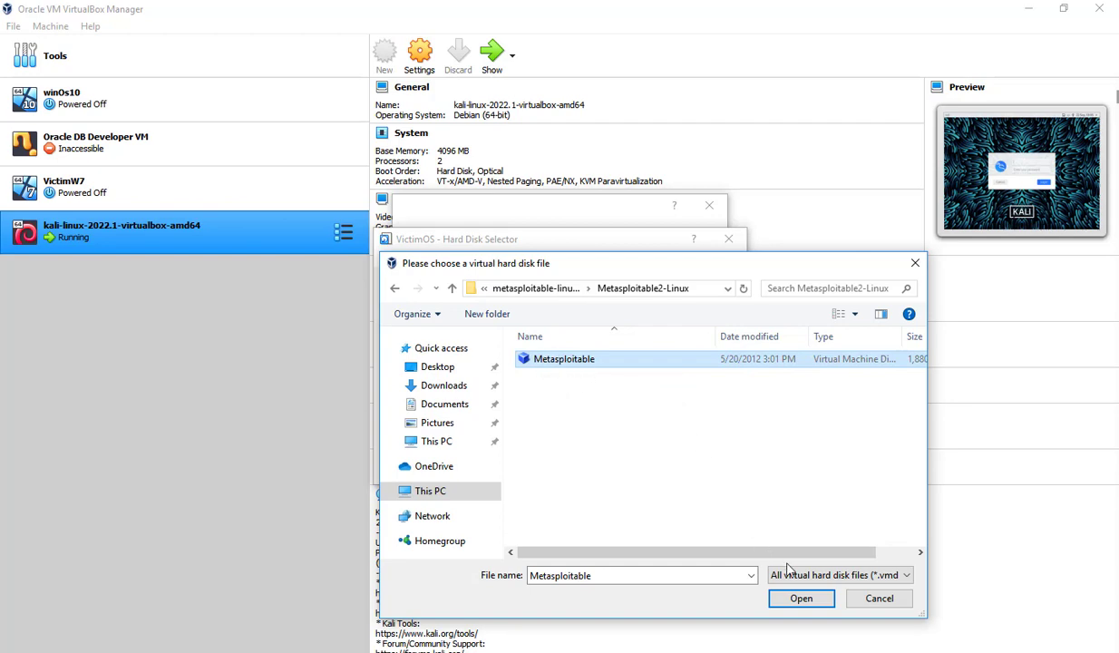
pyautogui.click(802, 600)
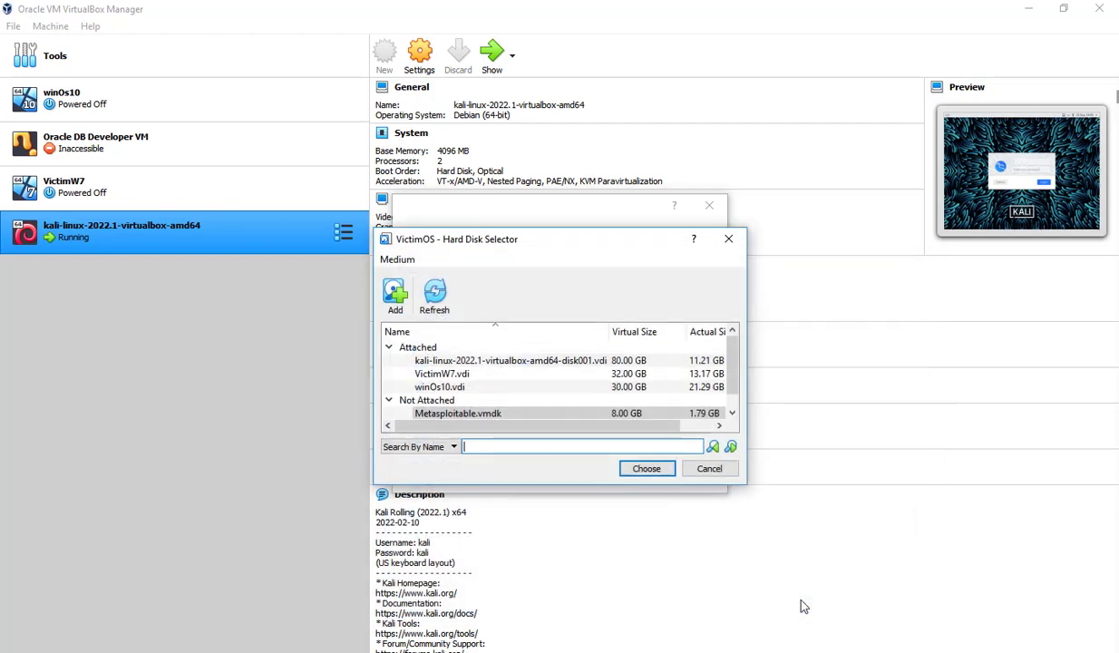
pyautogui.click(650, 475)
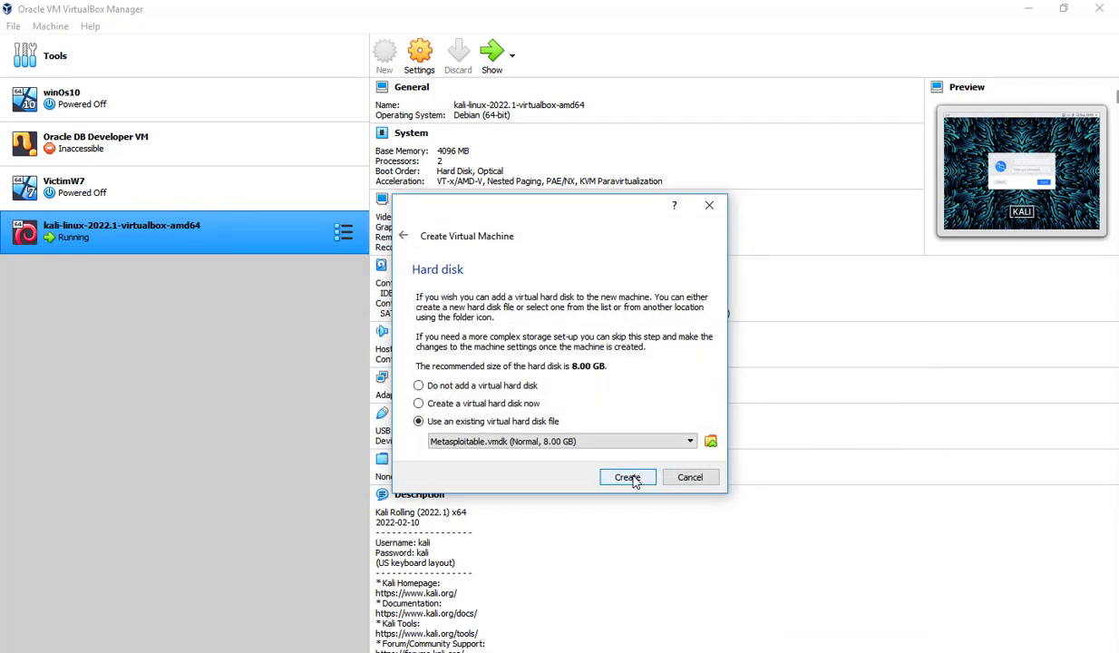
pyautogui.click(628, 477)
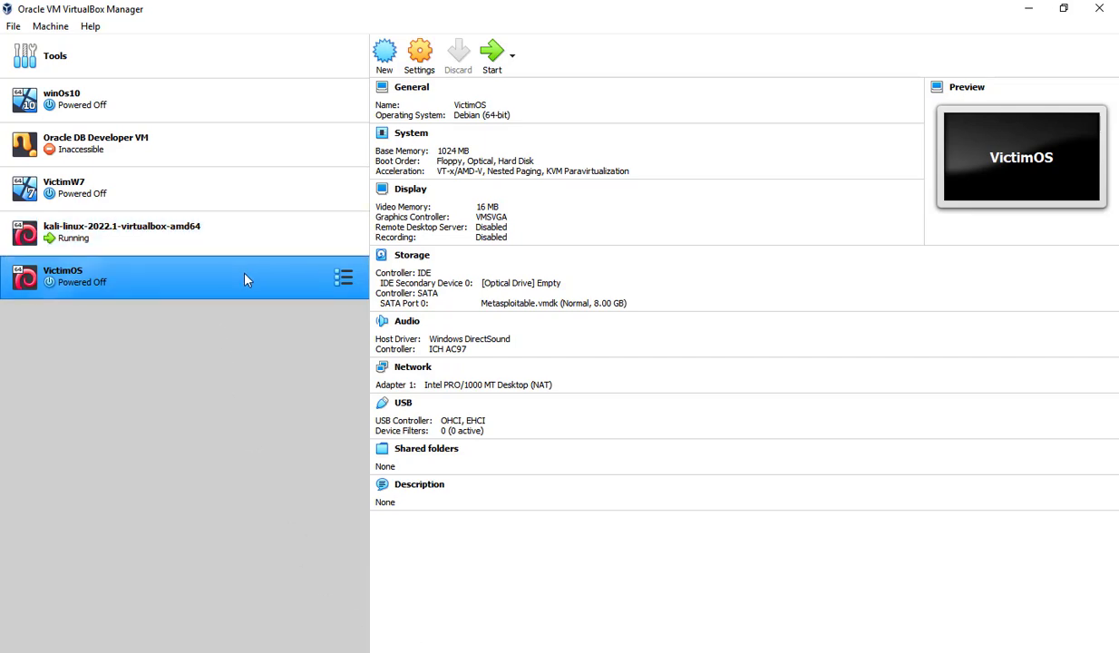
# Attach VictimOS's network Adapter 1 to the NAT Network named NatNetwork and save the machine's settings
pyautogui.click(417, 59)
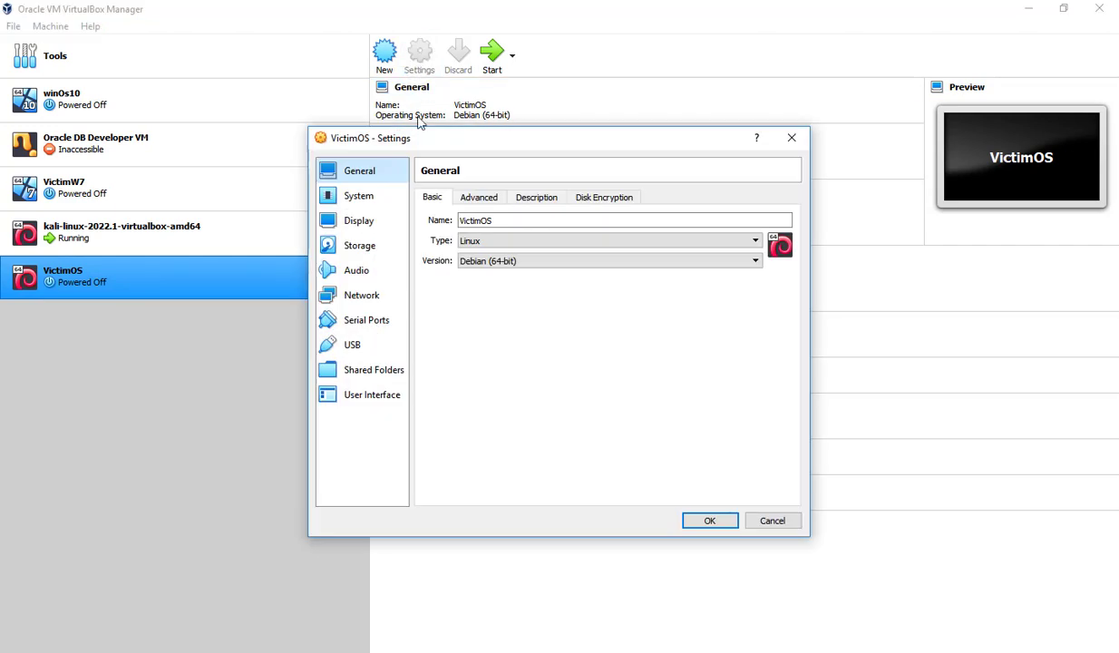
pyautogui.click(362, 299)
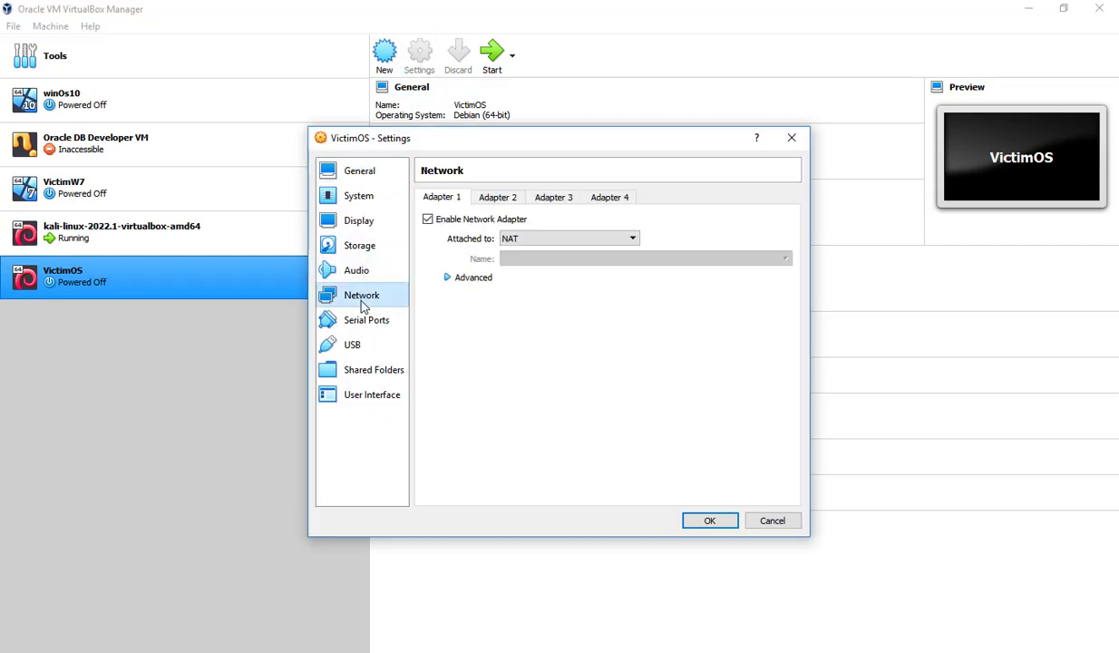
pyautogui.click(538, 240)
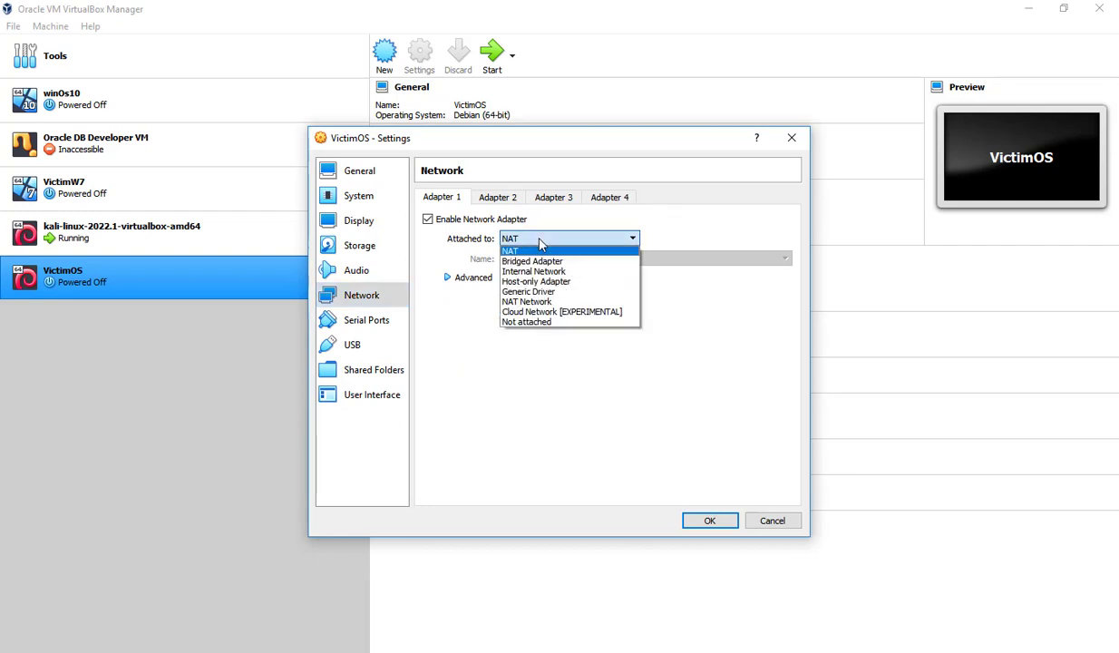
pyautogui.click(538, 303)
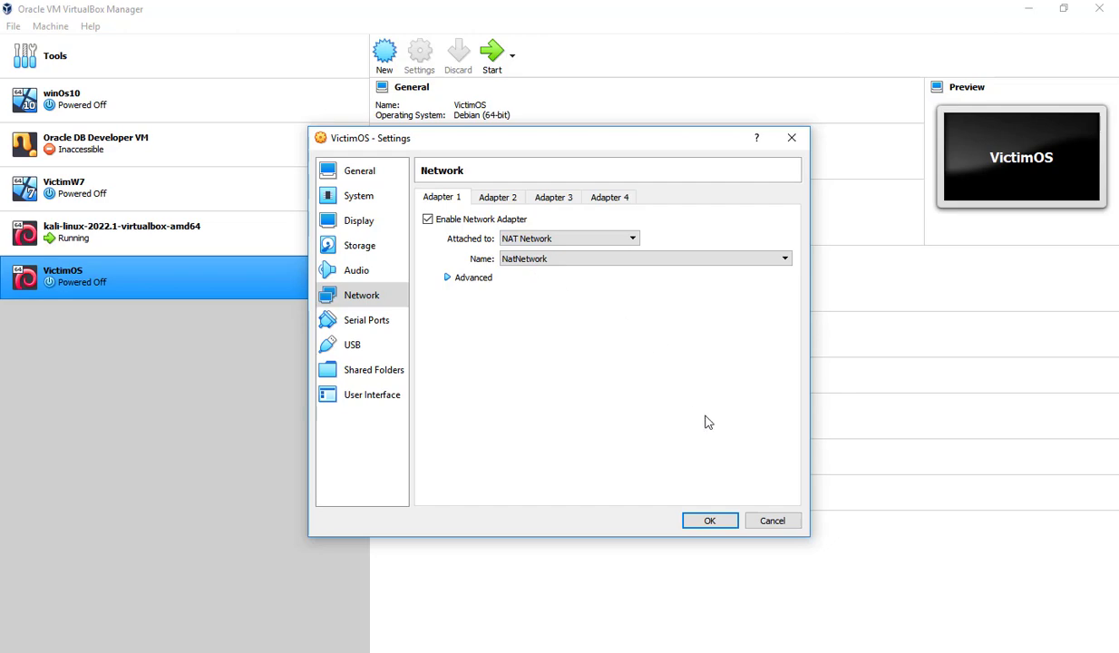
pyautogui.click(712, 521)
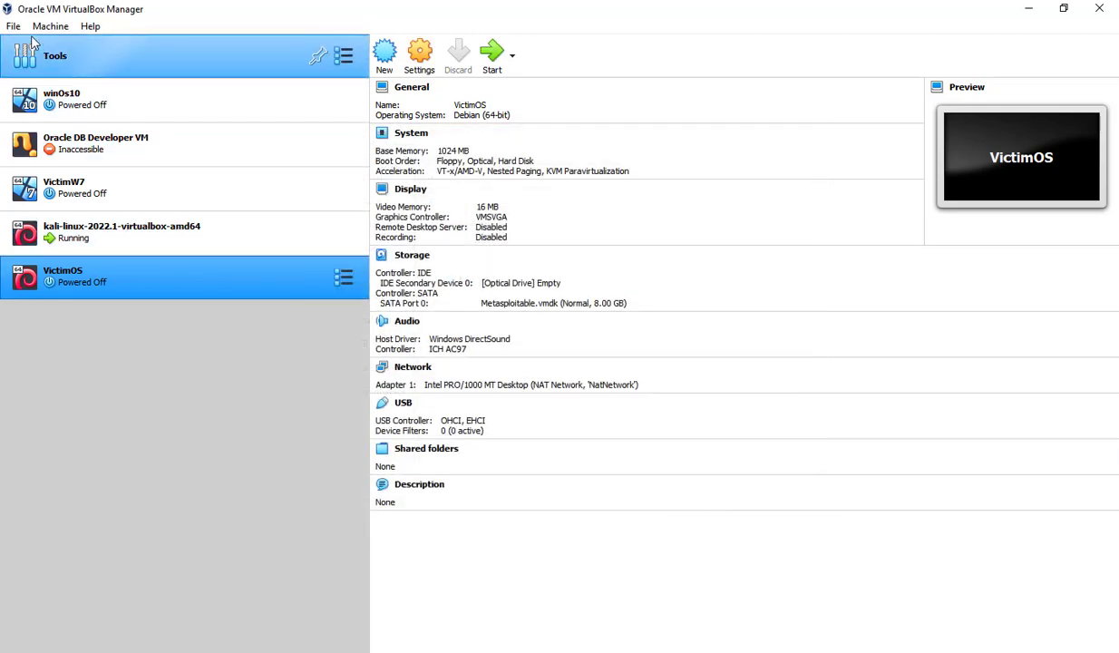
# Review the NAT networks defined in VirtualBox's preferences without changing them, and check the running Kali machine's window
pyautogui.click(14, 27)
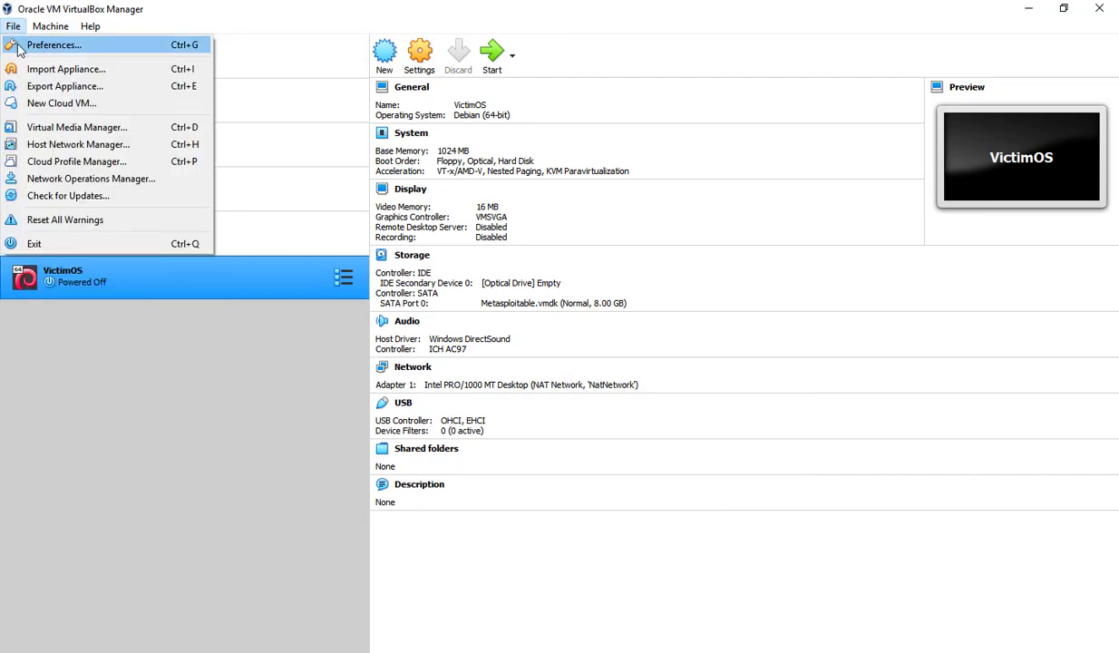
pyautogui.click(23, 46)
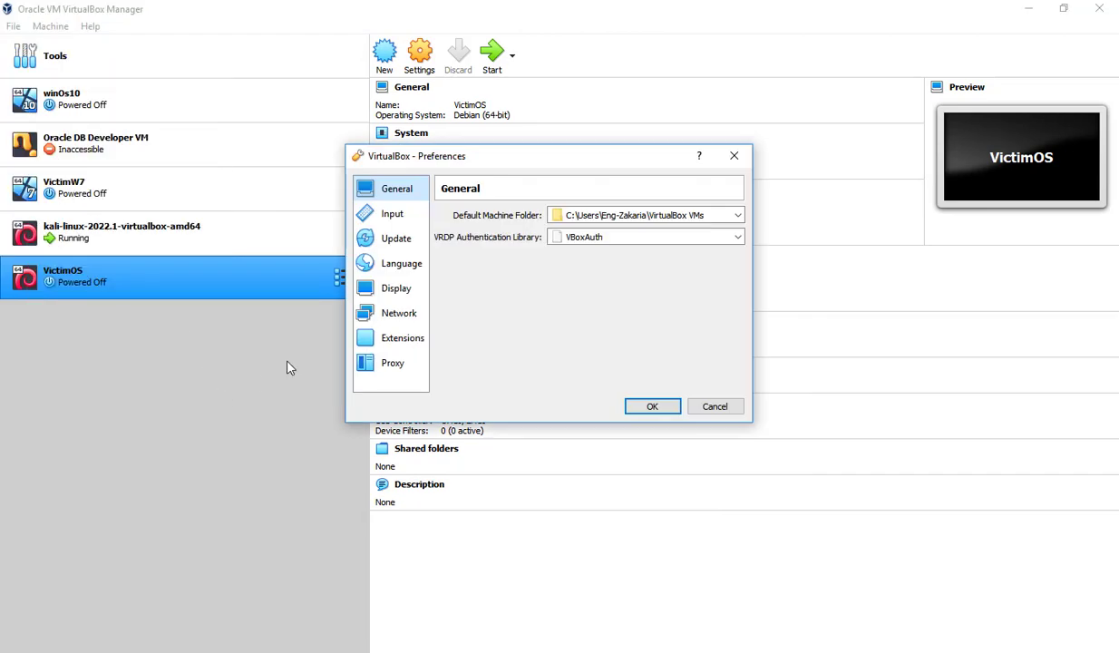
pyautogui.click(397, 314)
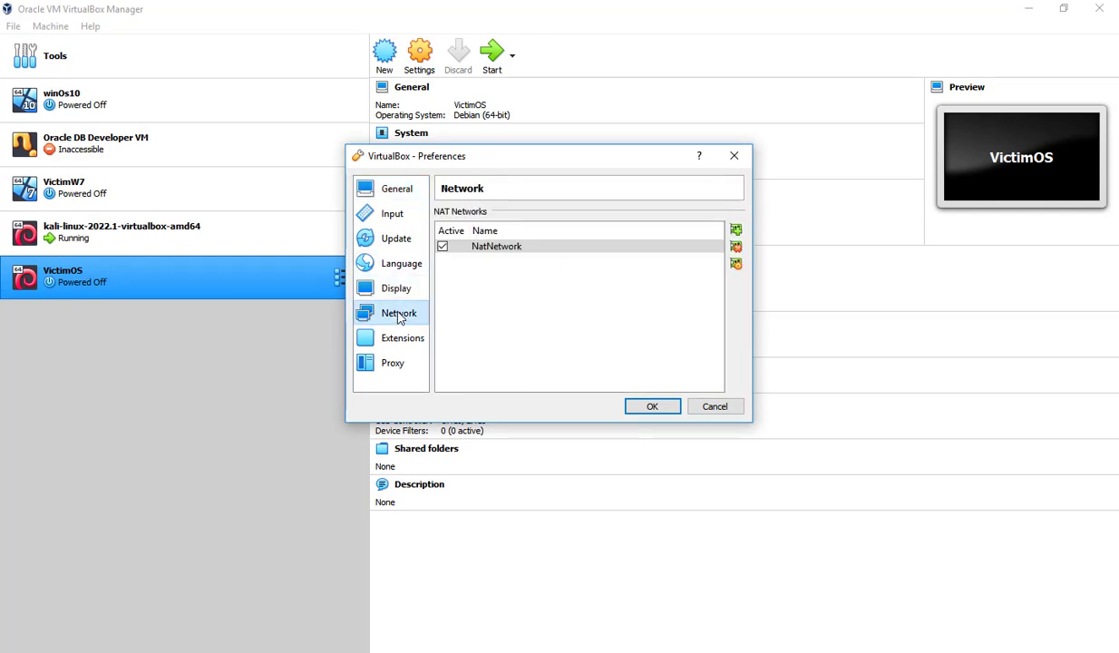
pyautogui.click(567, 248)
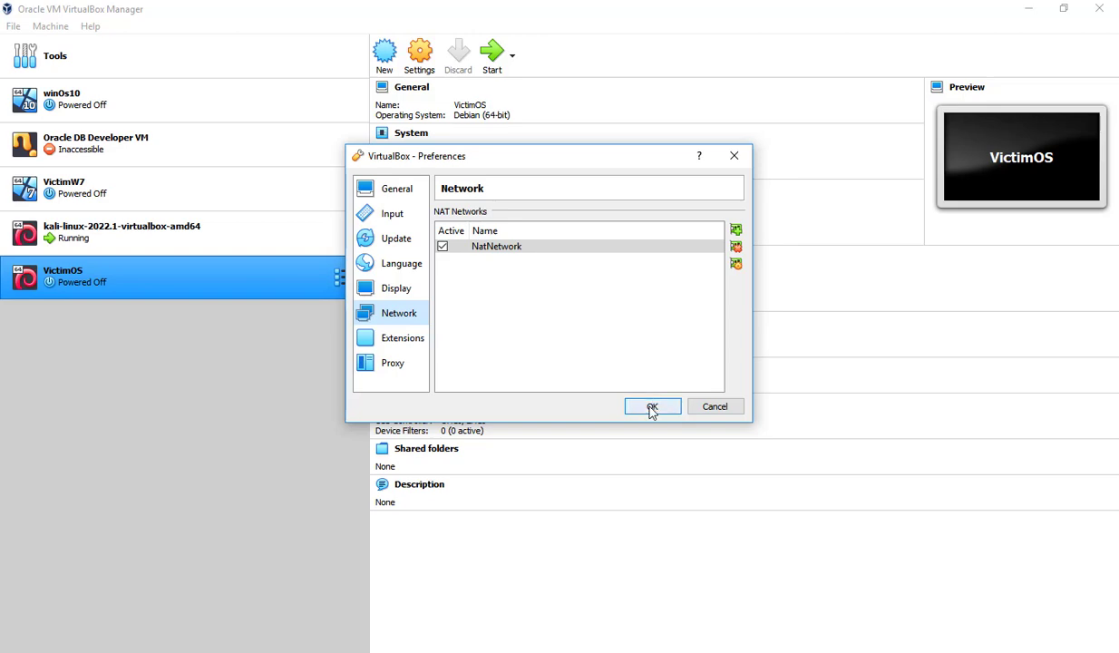
pyautogui.click(710, 410)
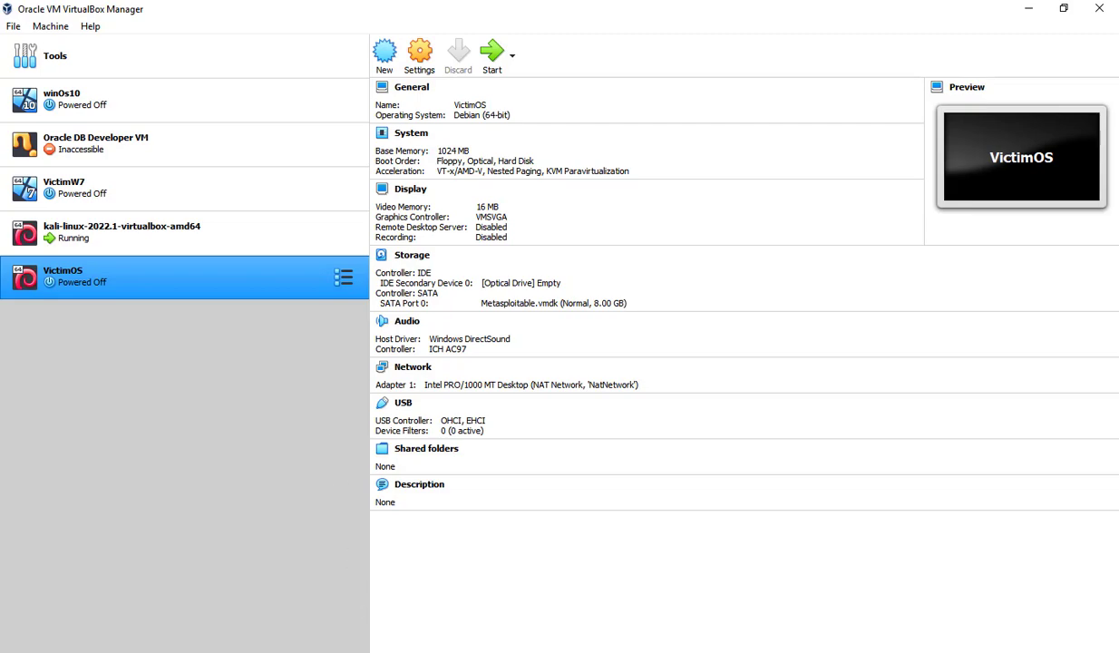
pyautogui.hotkey('alt', 'Tab')
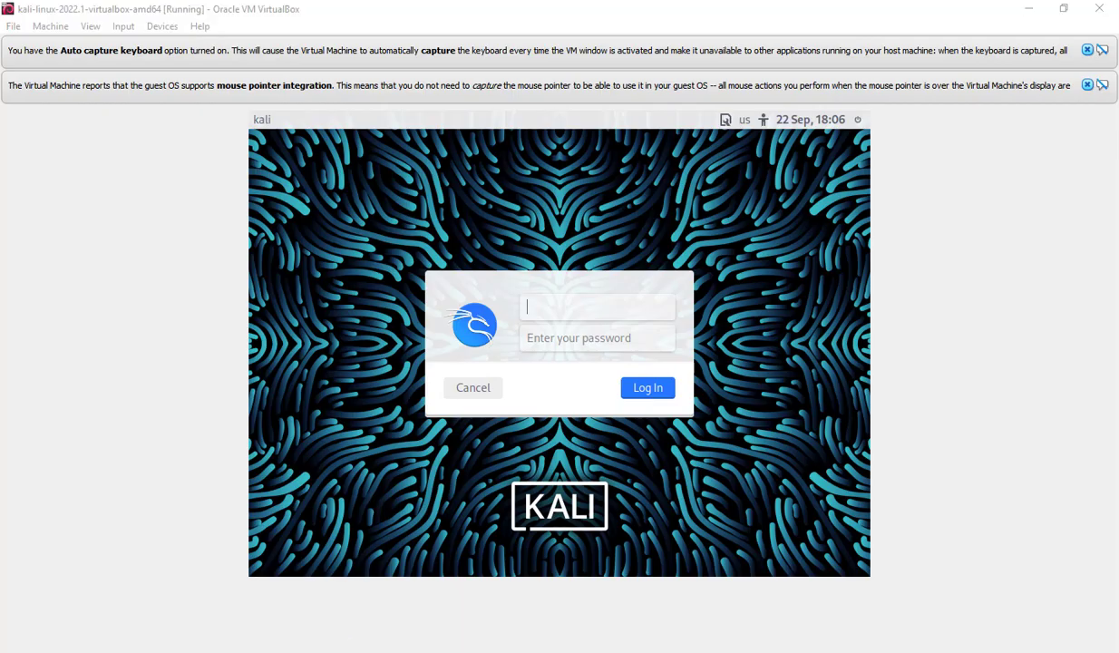
pyautogui.hotkey('alt', 'Tab')
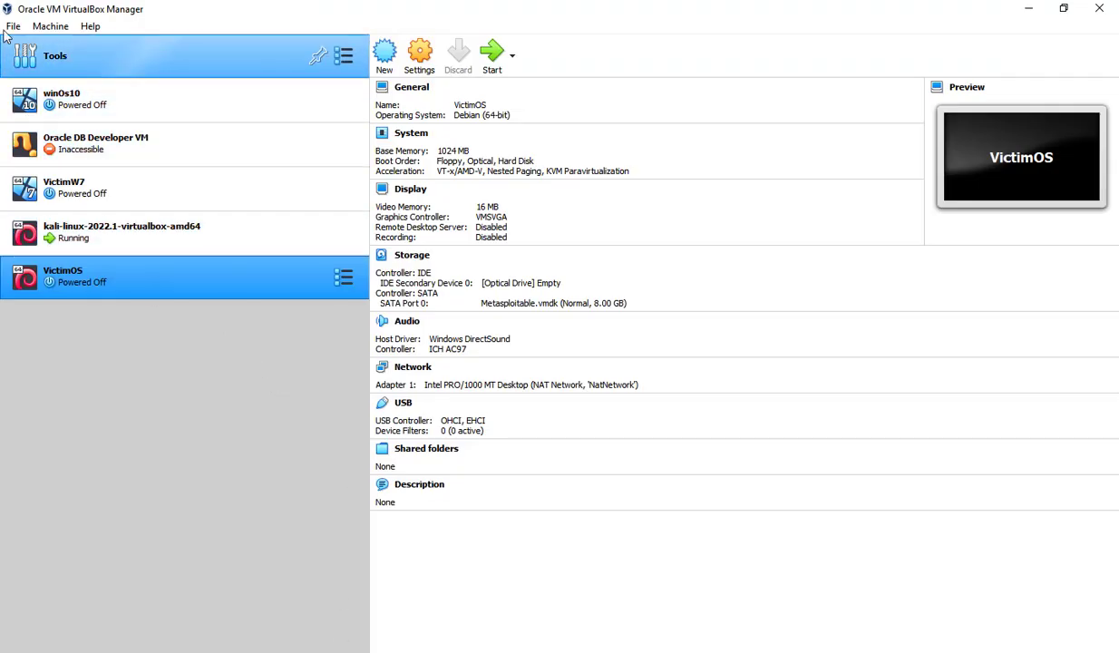
# Check in VictimOS's settings that Adapter 1 is attached to the NAT Network named NatNetwork, leaving the settings without saving
pyautogui.click(421, 57)
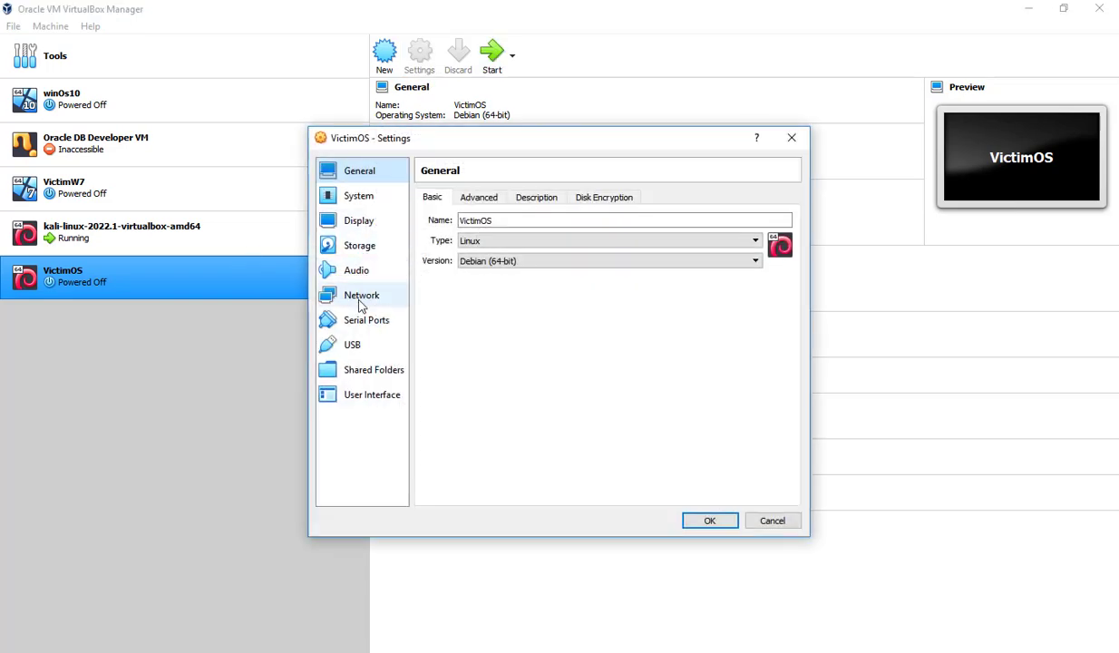
pyautogui.click(360, 297)
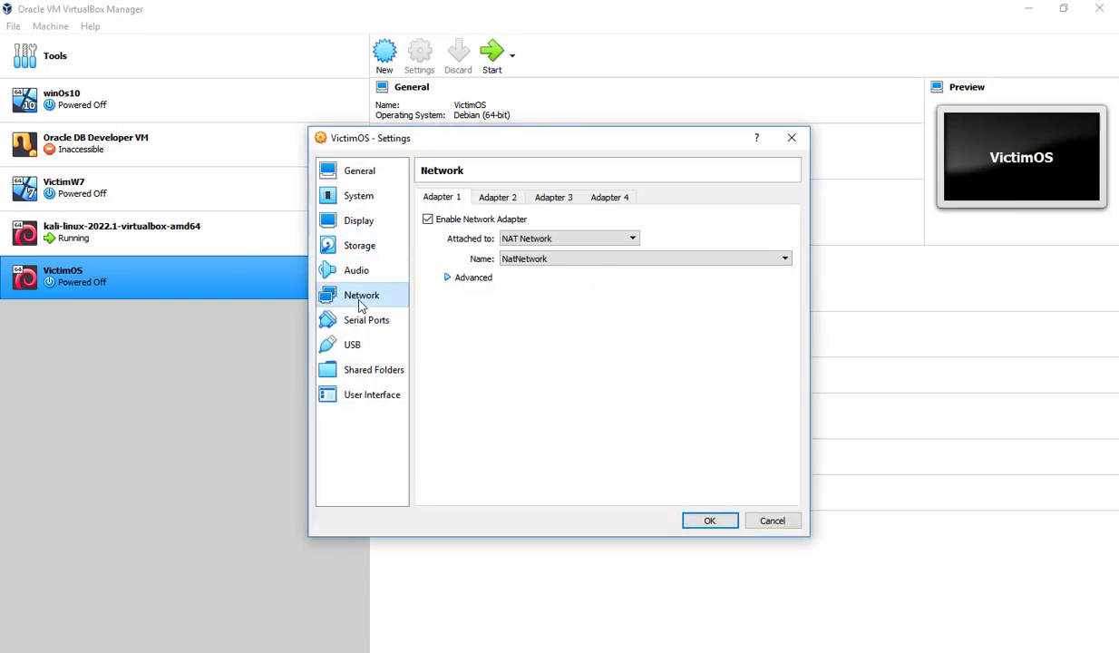
pyautogui.click(537, 240)
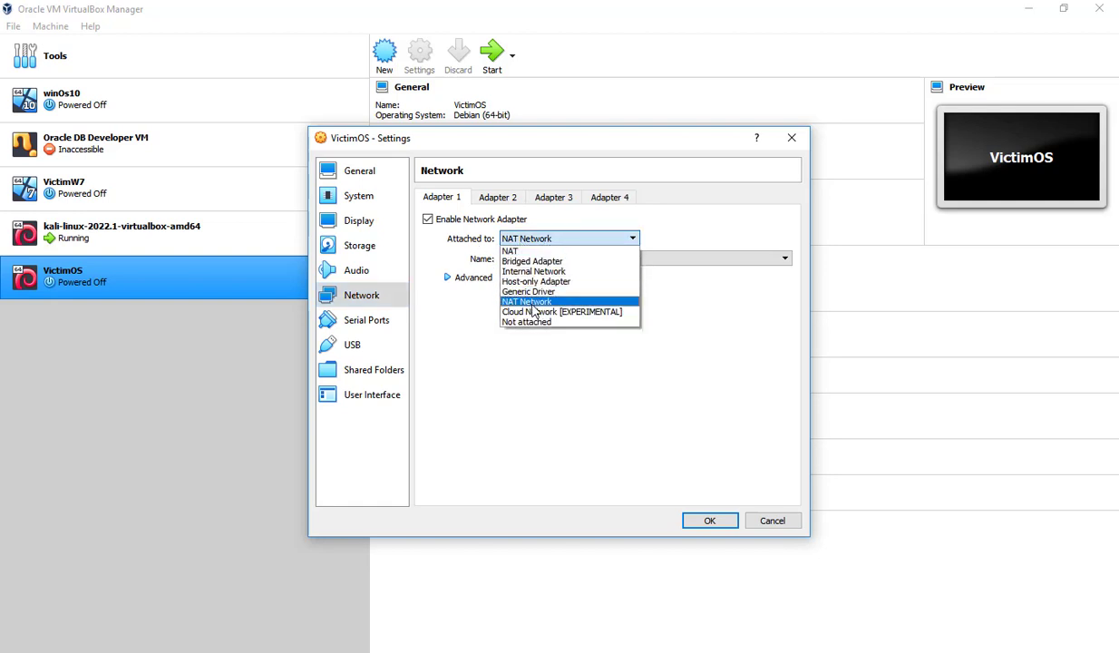
pyautogui.click(530, 303)
pyautogui.click(541, 261)
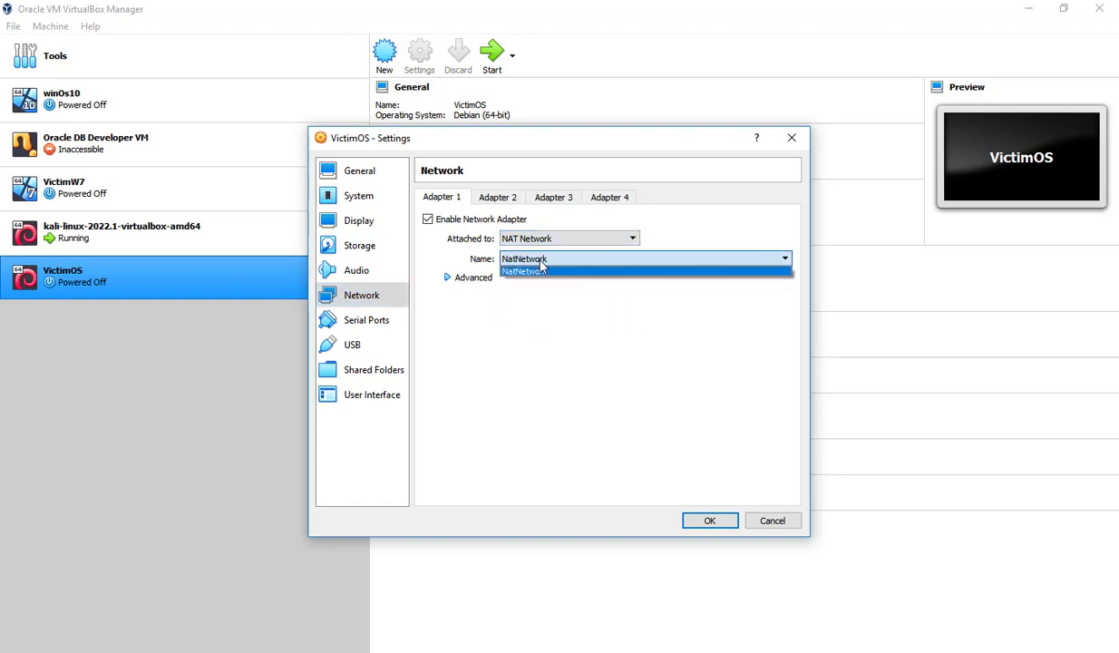
pyautogui.click(542, 270)
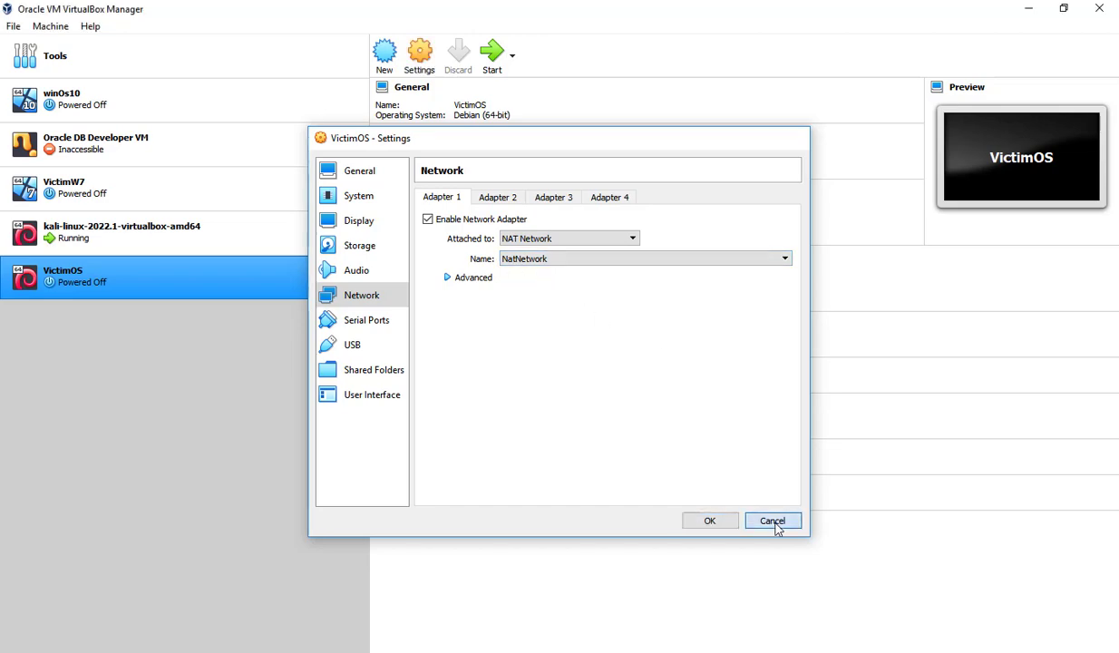
pyautogui.click(772, 521)
# Check that the kali-linux-2022.1-virtualbox-amd64 machine's Adapter 1 is attached to NAT Network, and close its settings
pyautogui.click(195, 222)
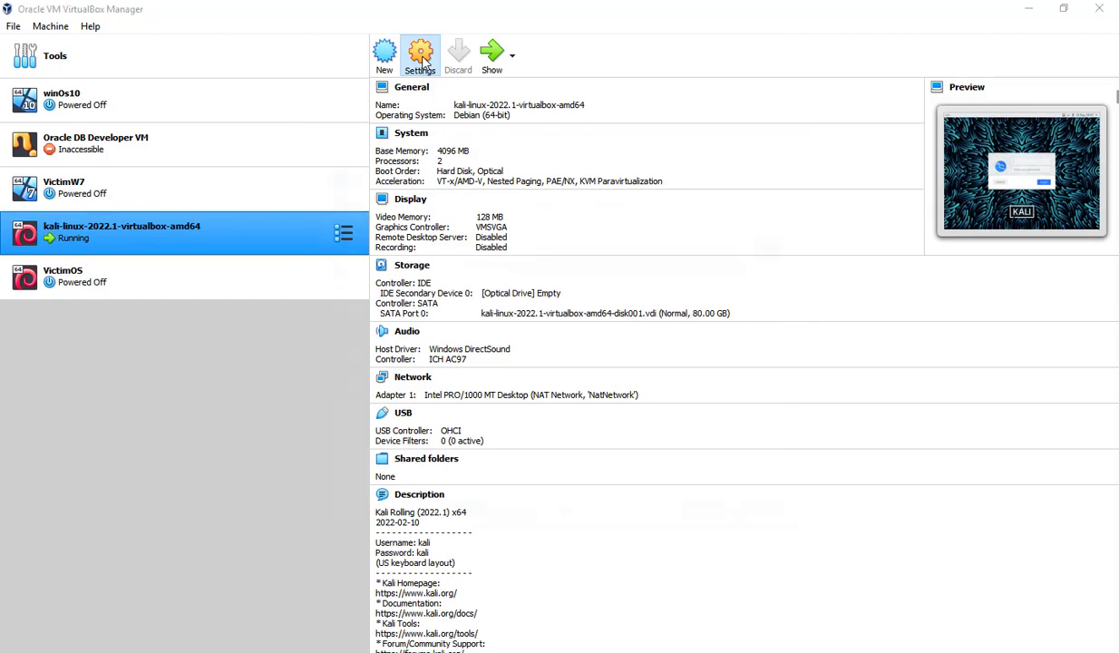
pyautogui.click(420, 56)
pyautogui.click(369, 298)
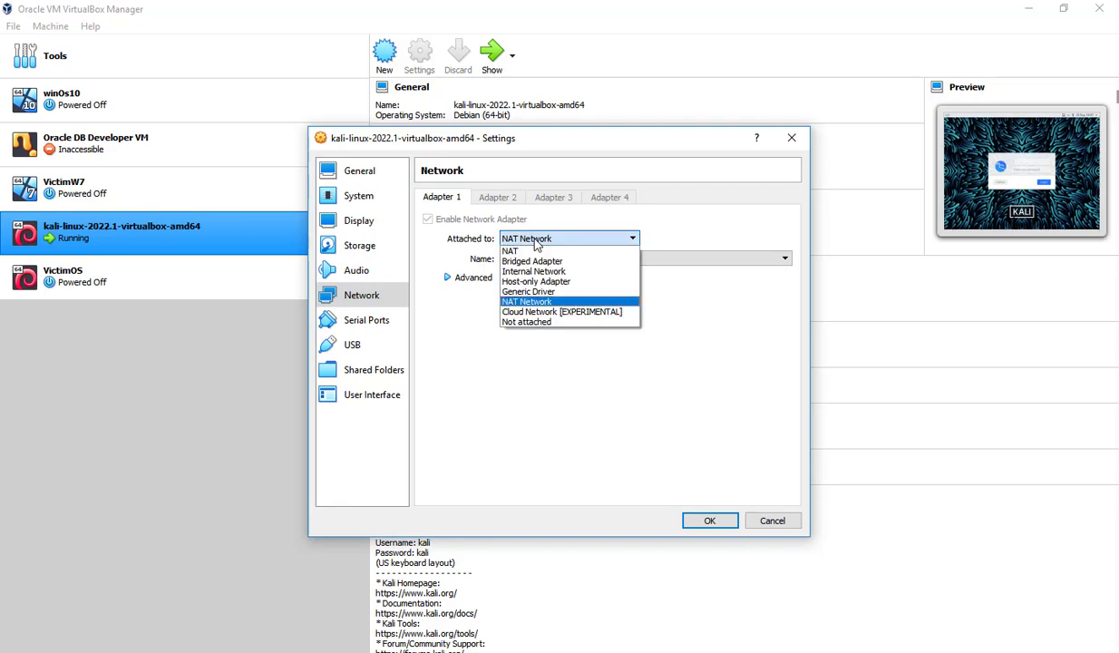
pyautogui.click(536, 242)
pyautogui.click(721, 521)
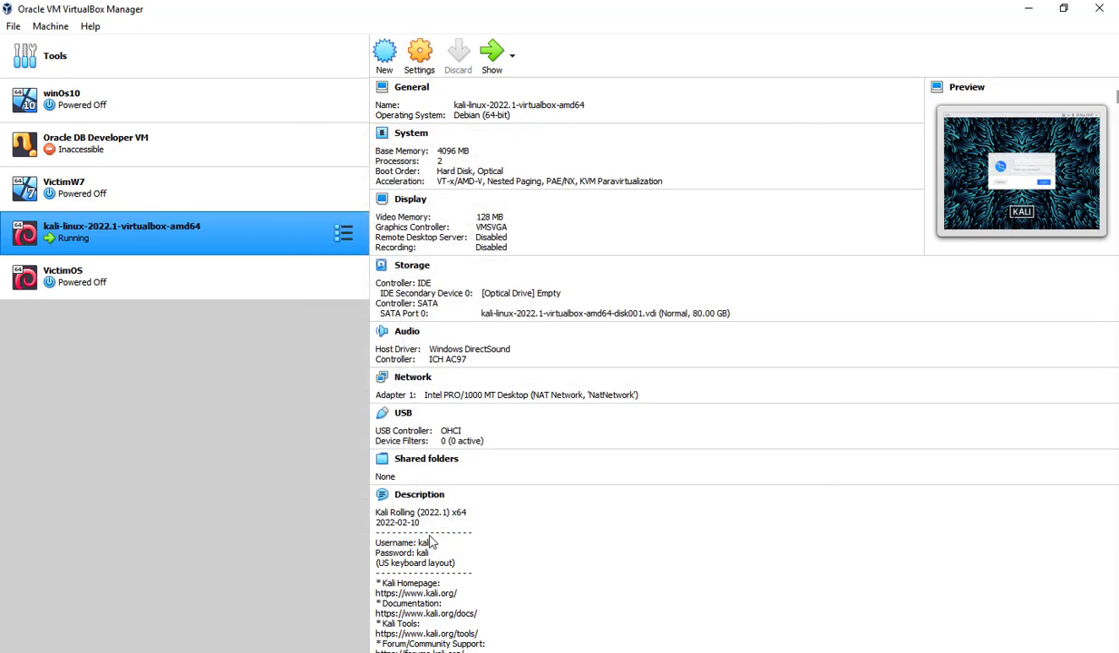
# Log in to the Kali machine with its default username and password, and dismiss the two VirtualBox notices over its display
pyautogui.click(349, 652)
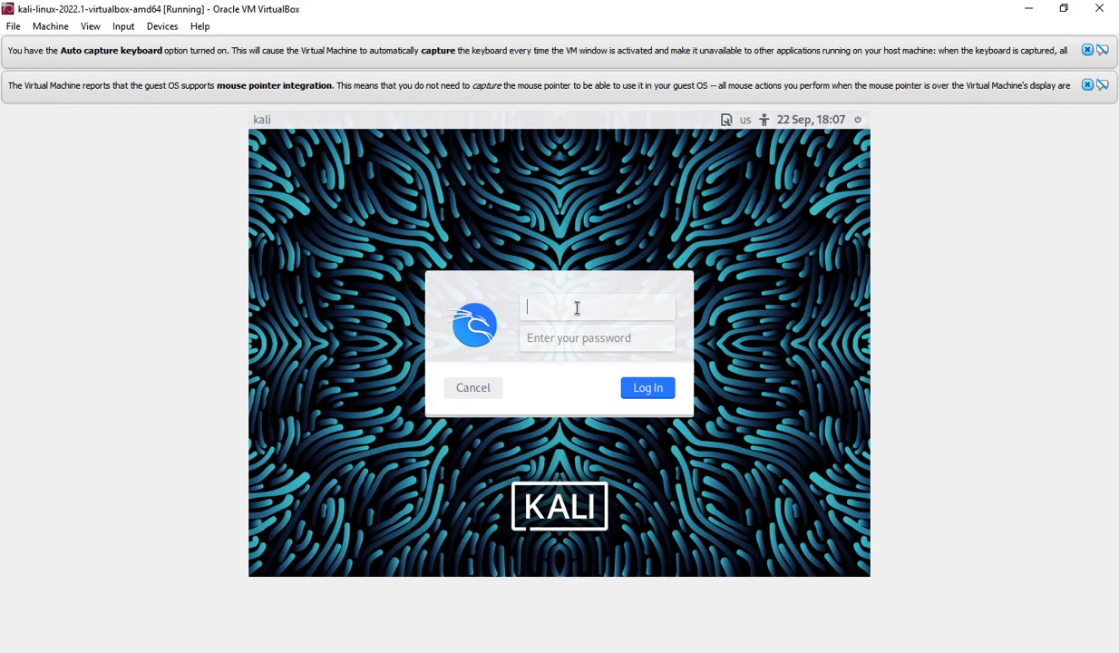
pyautogui.write('kali')
pyautogui.press('Tab')
pyautogui.write('kali')
pyautogui.press('Return')
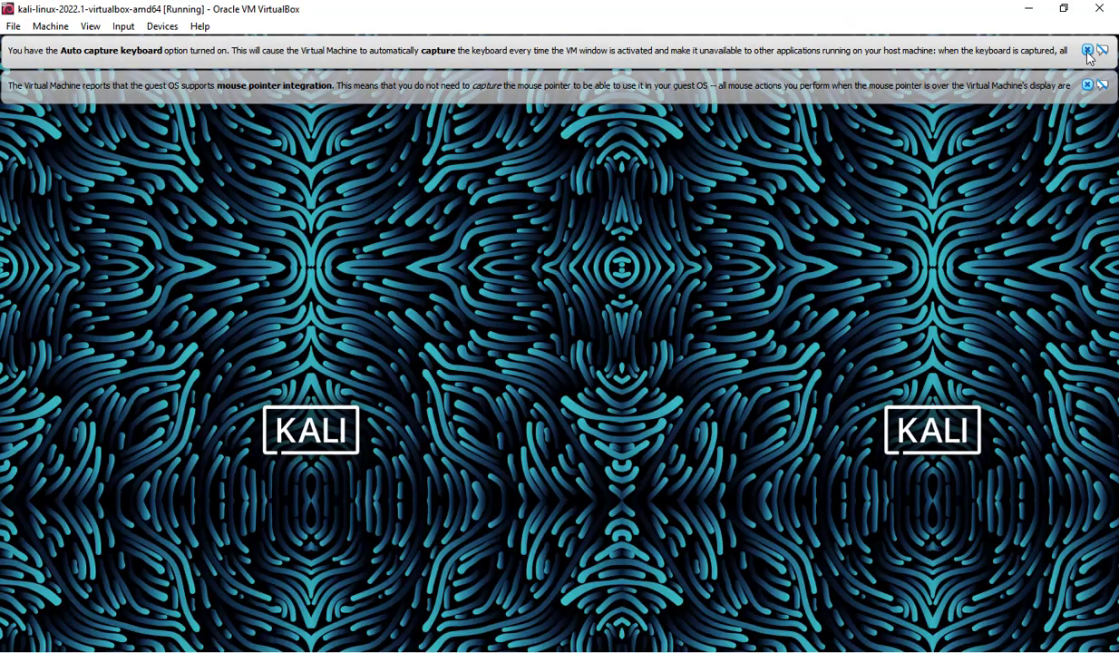
pyautogui.click(1088, 50)
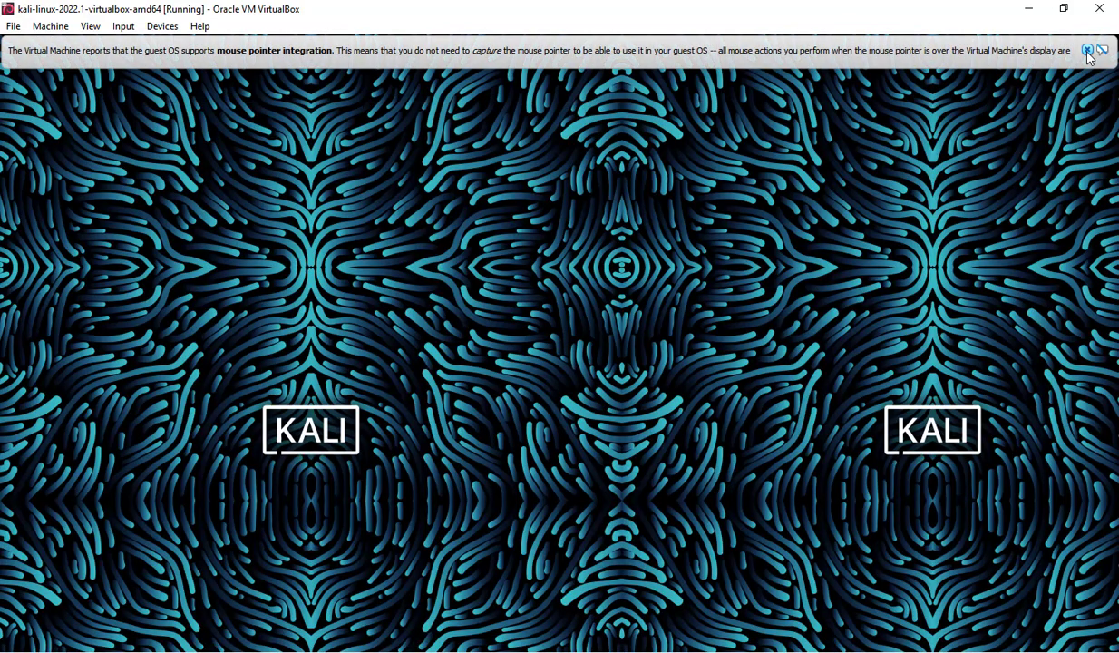
pyautogui.click(1088, 50)
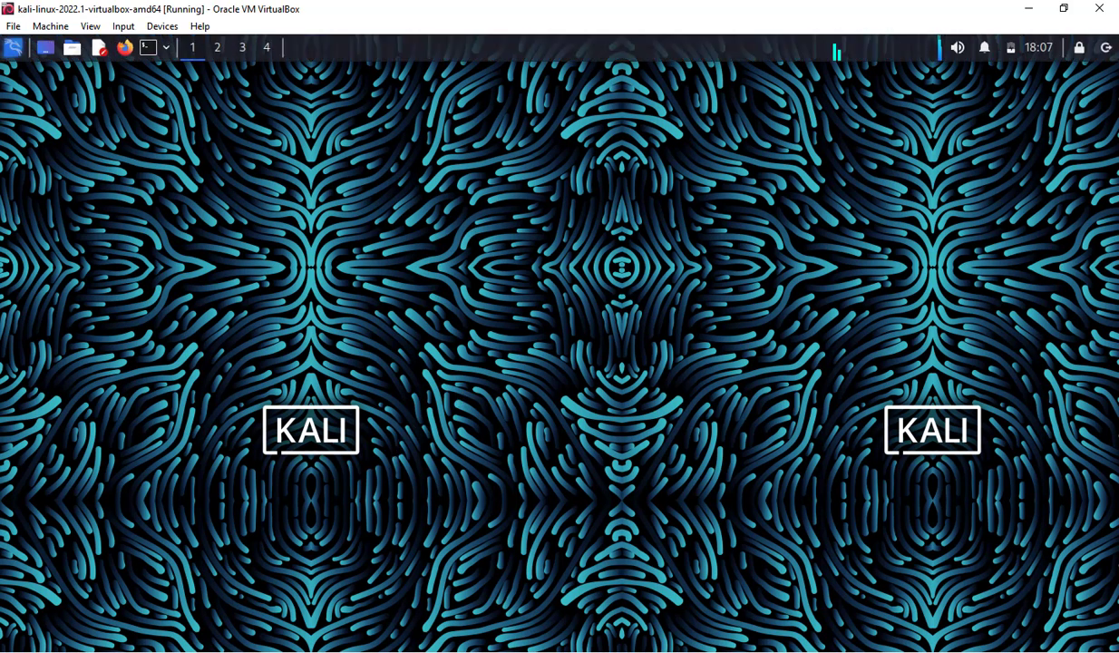
# Start the VictimOS machine from VirtualBox Manager and return to the Kali desktop
pyautogui.hotkey('alt', 'Tab')
pyautogui.click(212, 281)
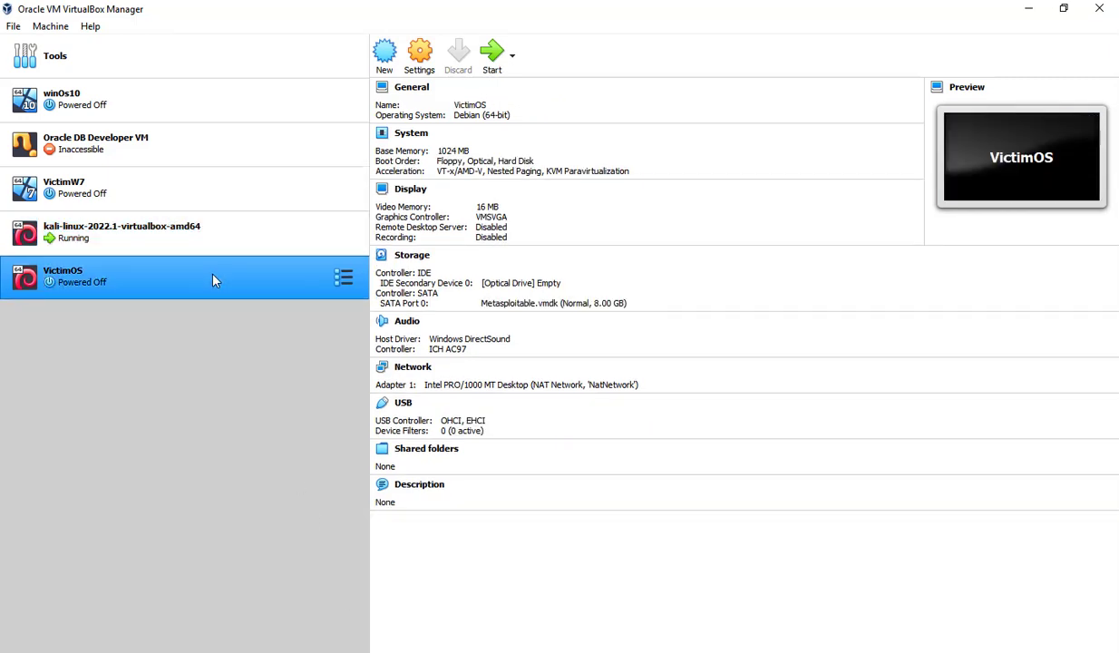
pyautogui.click(494, 65)
pyautogui.click(1029, 9)
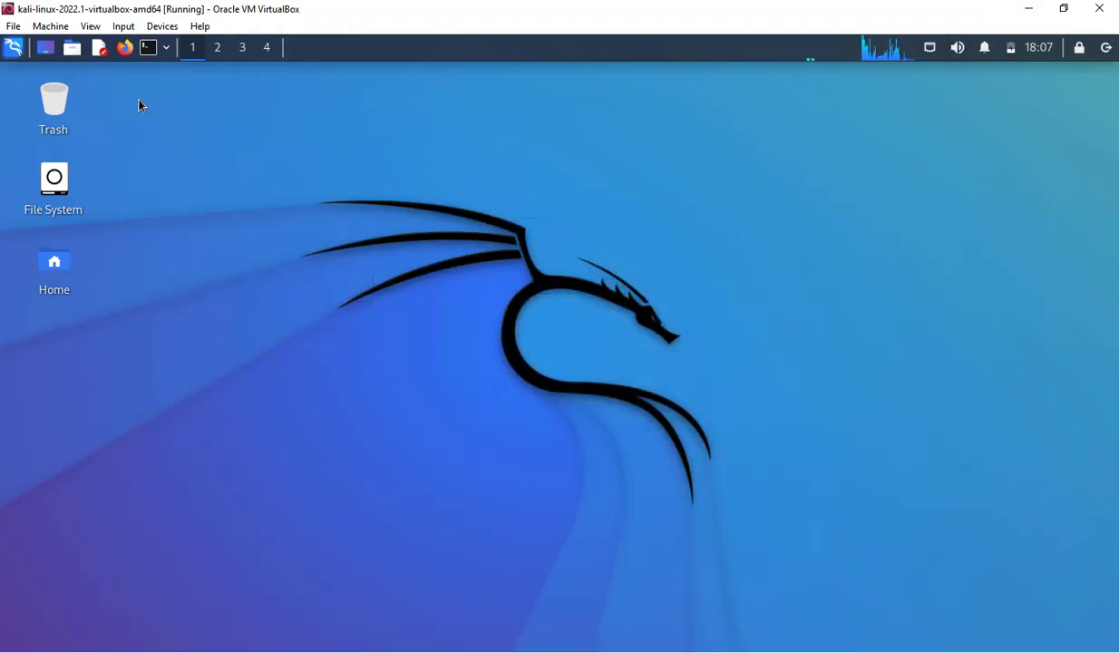
# Browse the tool categories in Kali's application list, including Social Engineering Tools and Reporting Tools
pyautogui.click(16, 53)
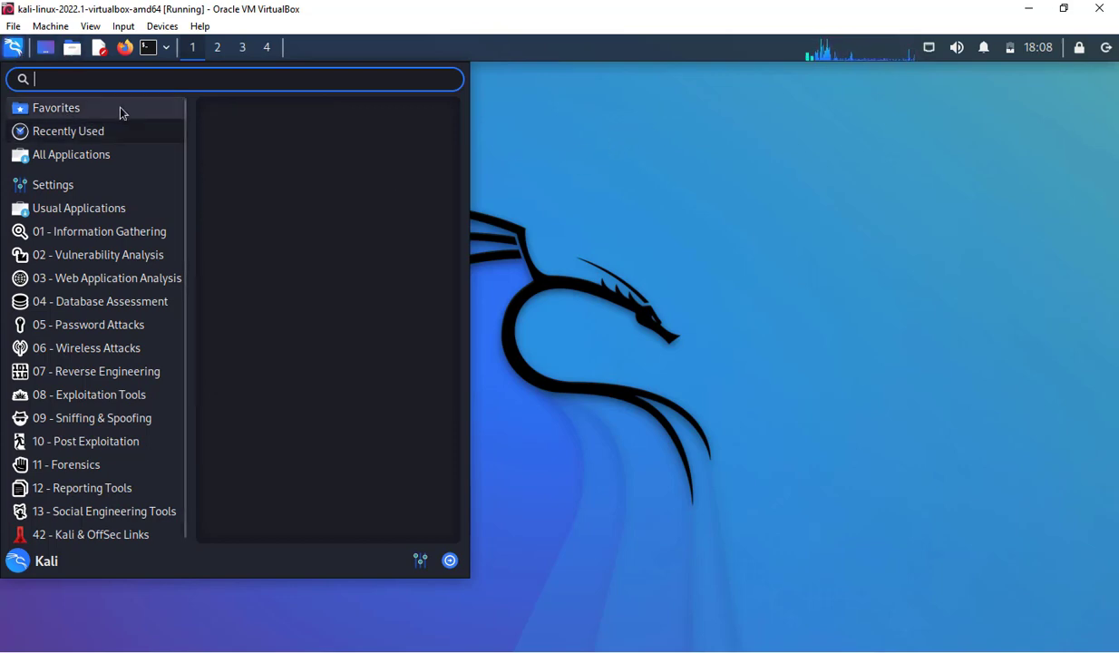
pyautogui.click(76, 512)
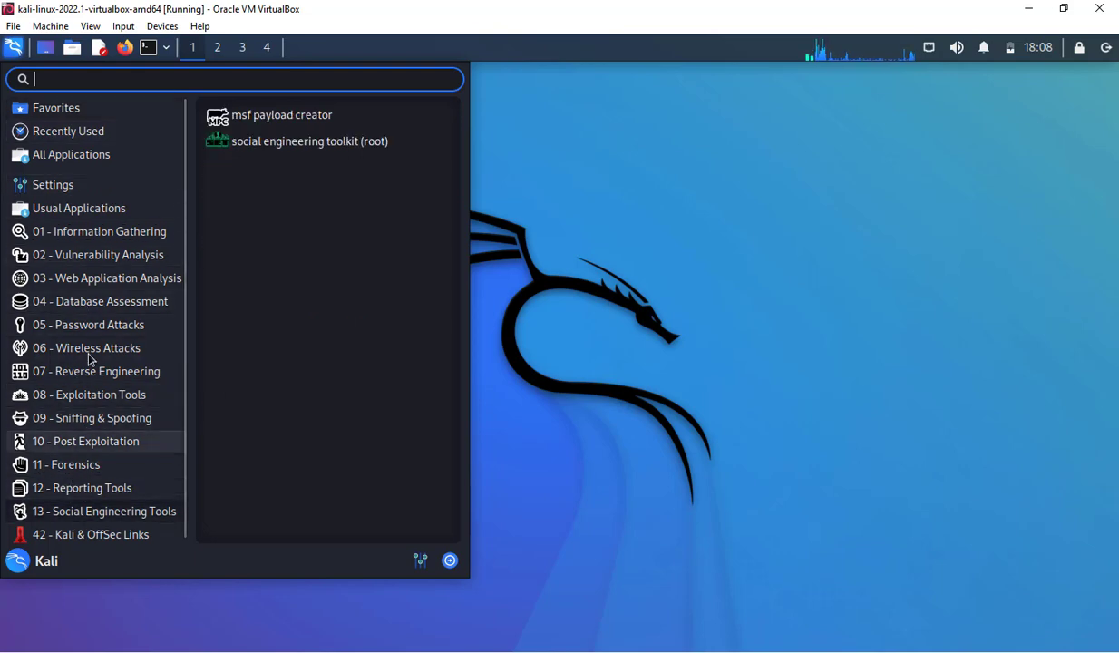
pyautogui.click(115, 138)
pyautogui.click(86, 488)
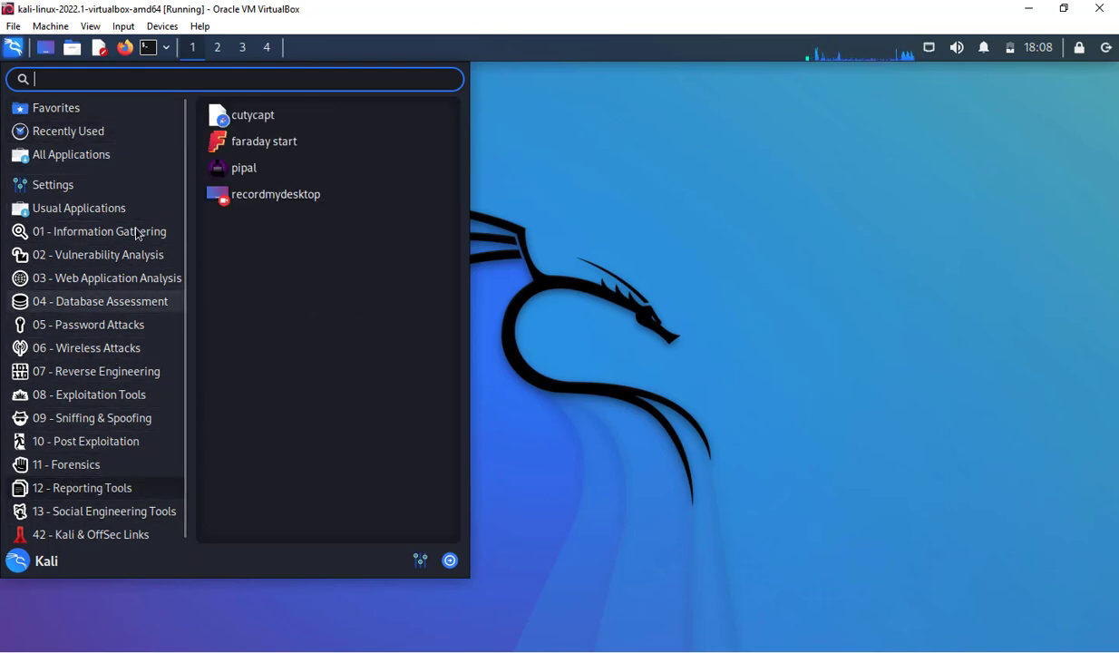
pyautogui.click(585, 206)
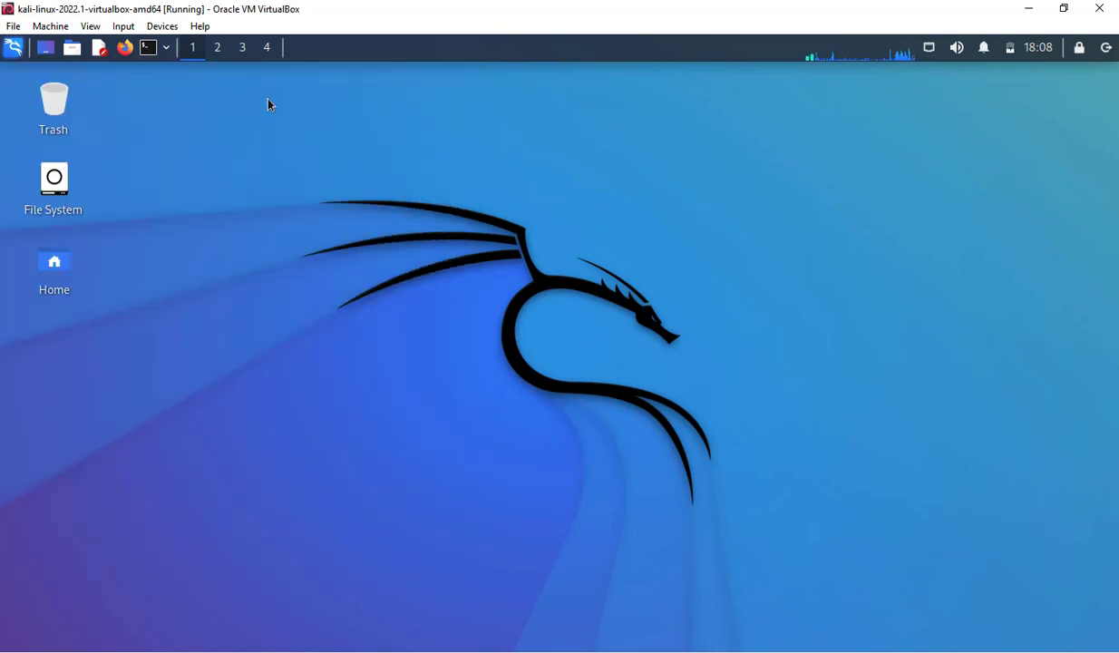
# Open a terminal in the Kali desktop folder
pyautogui.click(160, 53)
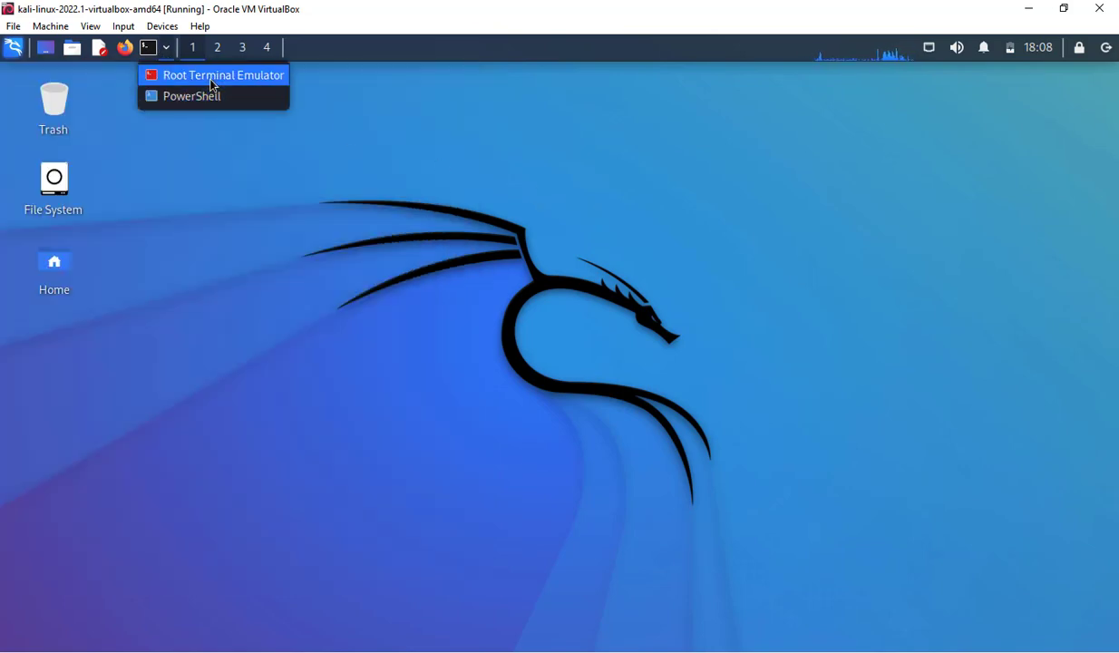
pyautogui.click(323, 149)
pyautogui.rightClick(323, 150)
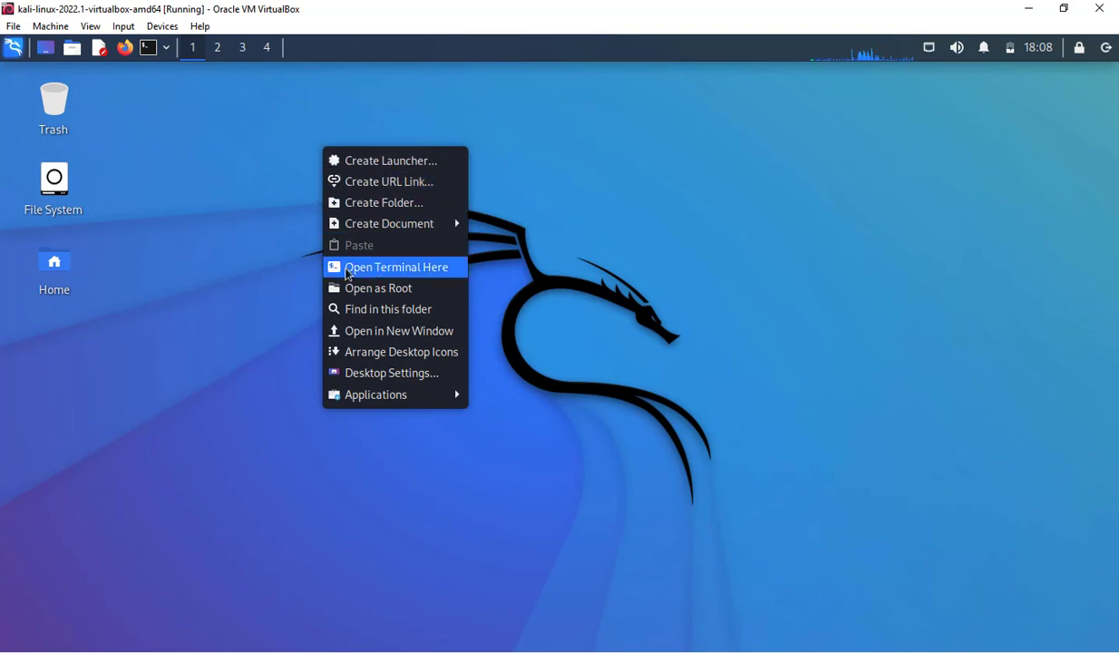
pyautogui.click(407, 268)
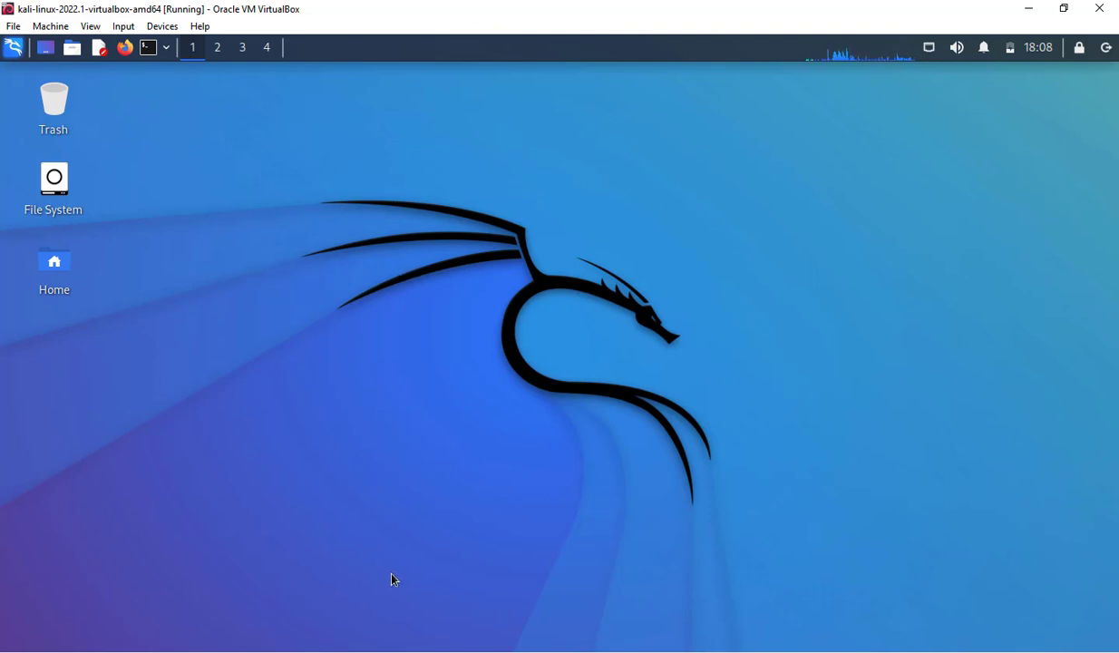
# Switch to the VictimOS machine's window and dismiss its keyboard capture and mouse pointer integration notices
pyautogui.click(394, 651)
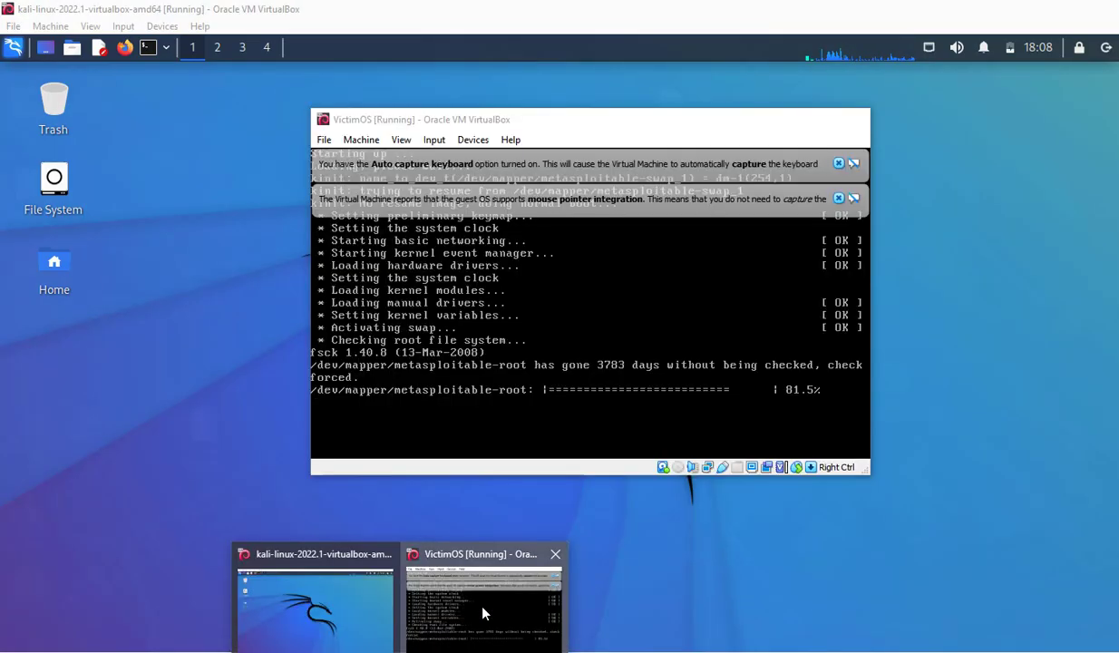
pyautogui.click(464, 584)
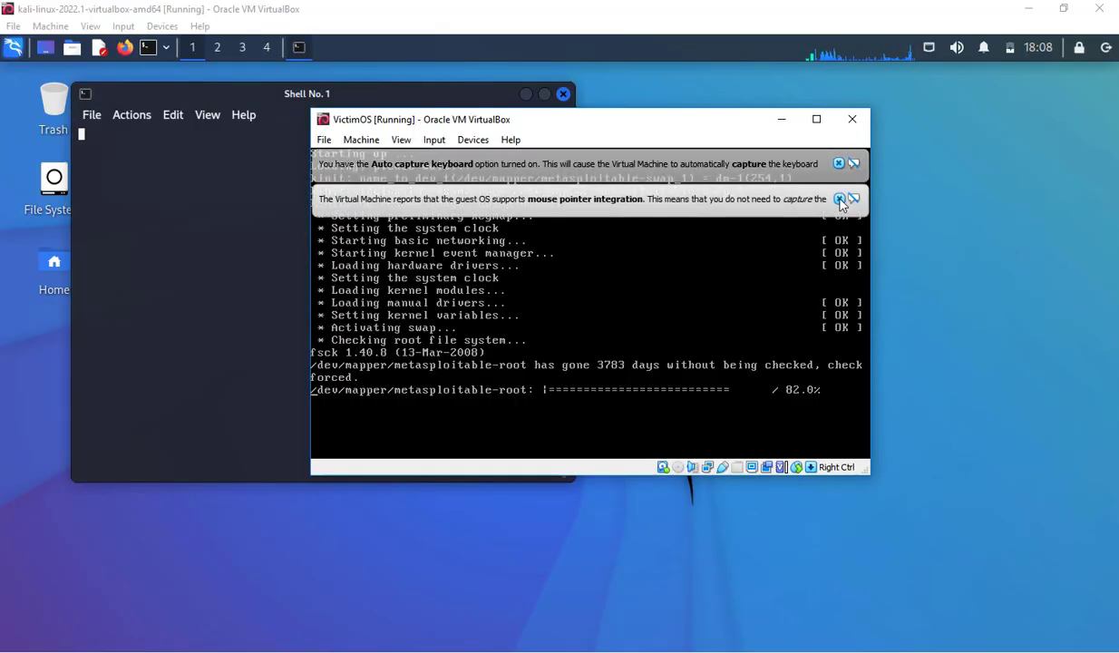
pyautogui.click(839, 198)
pyautogui.click(839, 164)
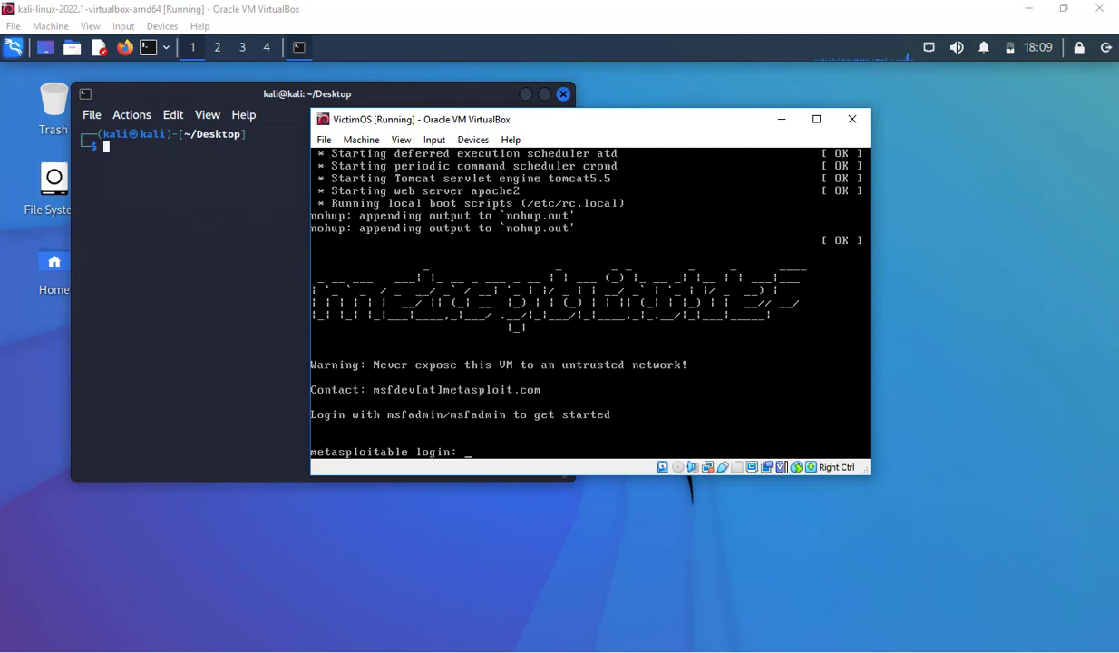
# Log in to the Metasploitable console on VictimOS with the default username and password
pyautogui.write('msfadmin')
pyautogui.press('Return')
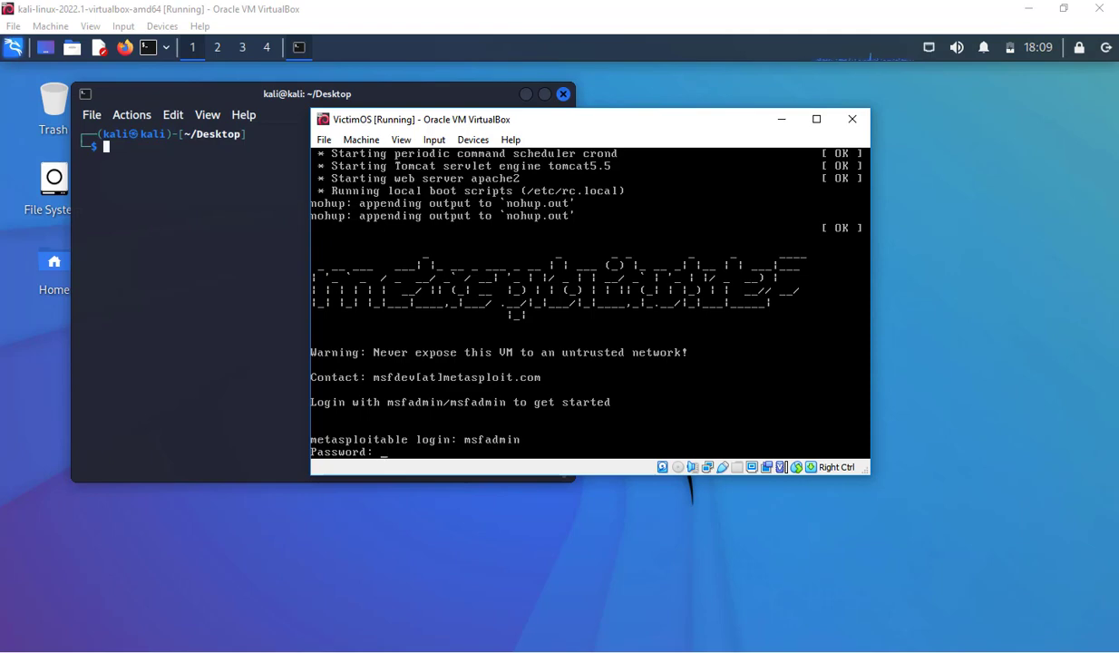
pyautogui.press('Return')
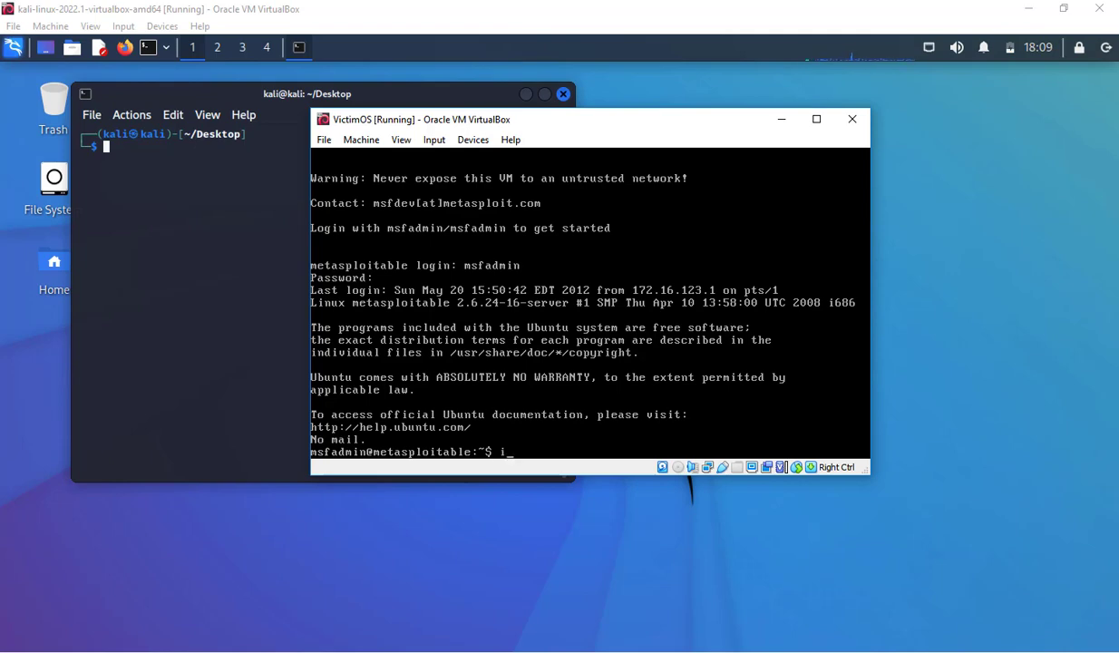
# Run ifconfig on VictimOS to look up its IP address, and return to the Kali terminal
pyautogui.write('ifconfig')
pyautogui.press('Return')
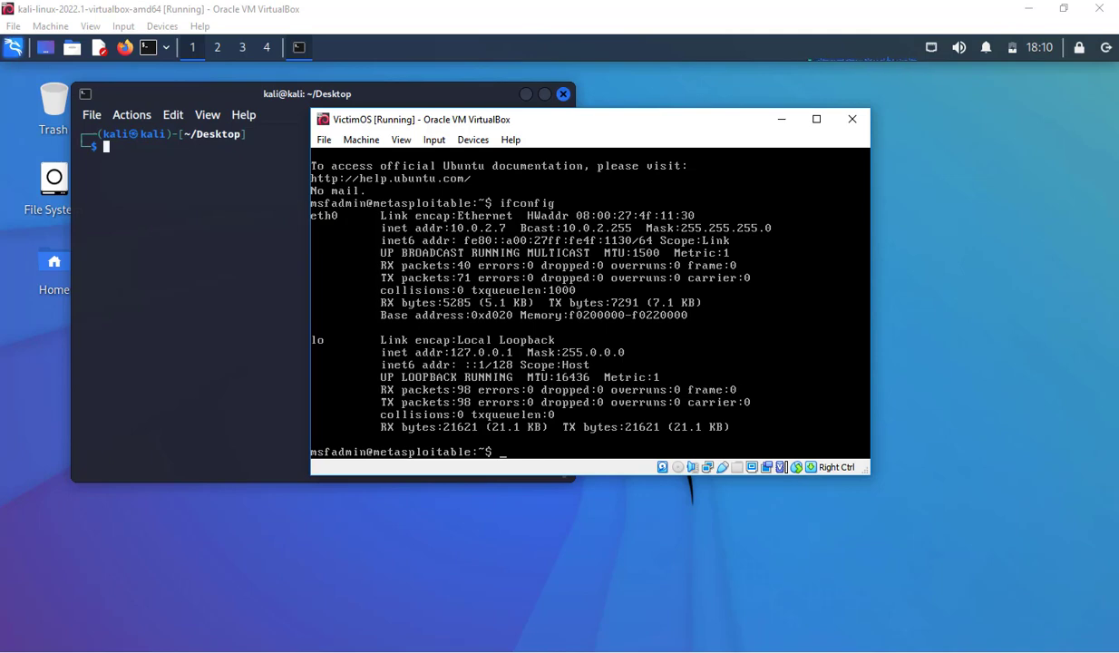
pyautogui.click(179, 209)
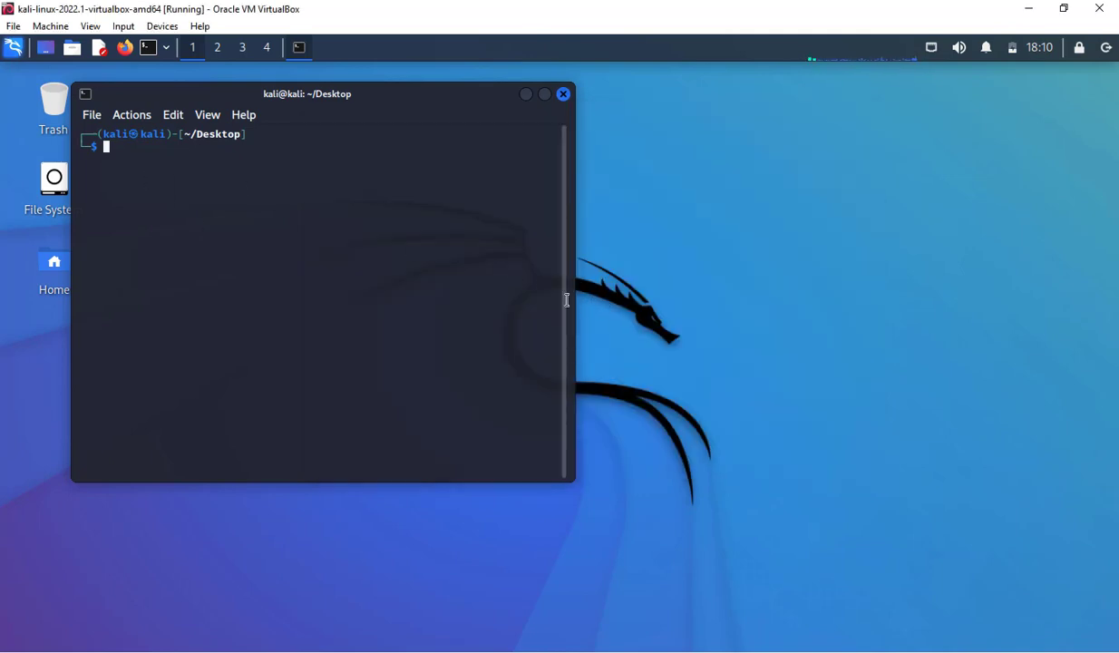
# Widen the Kali terminal window and run ifconfig to look up Kali's IP address
pyautogui.moveTo(569, 297); pyautogui.dragTo(1009, 349)
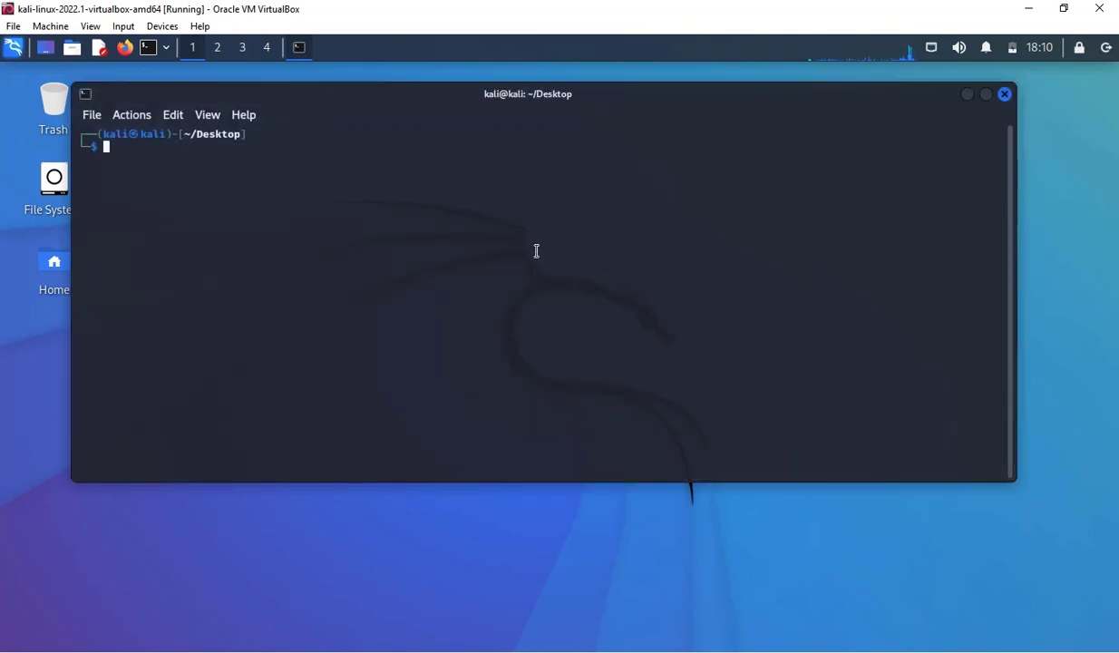
pyautogui.write('ifconfig')
pyautogui.press('Return')
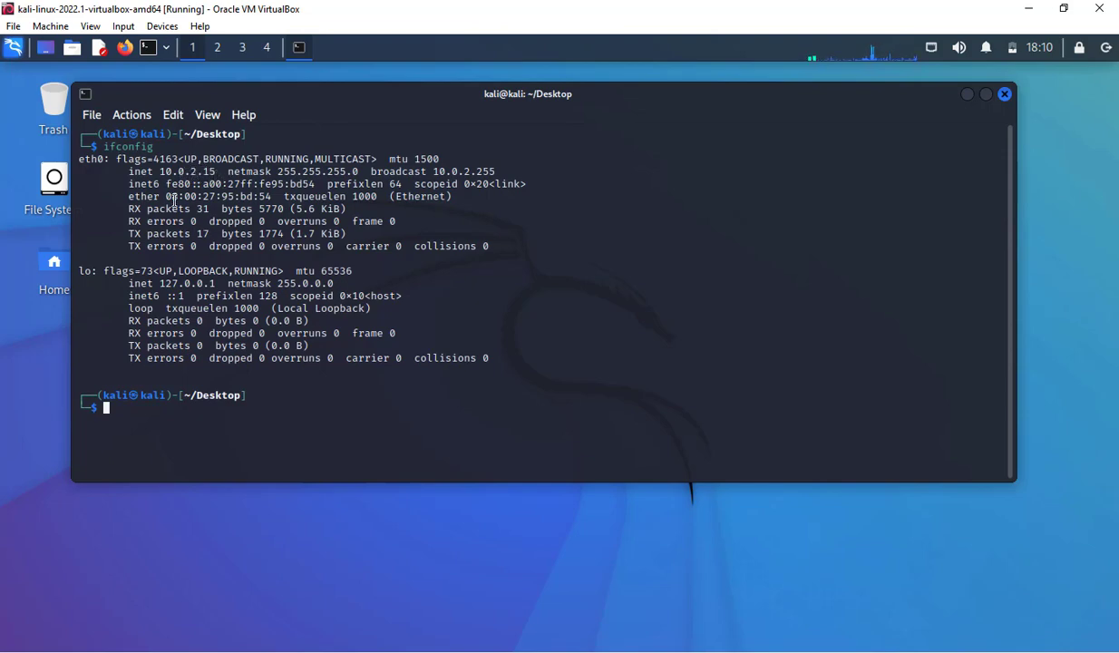
# Ping VictimOS at 10.0.2.7 from Kali, checking the address against the VictimOS console, and stop the ping after several replies
pyautogui.write('ping 10.0.2.7')
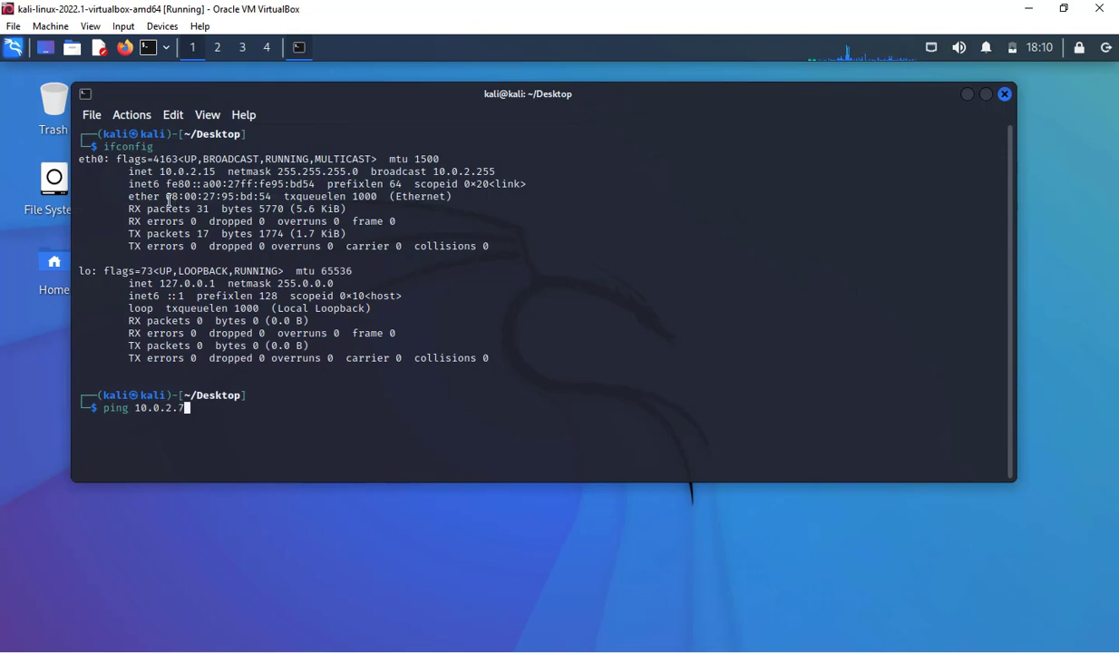
pyautogui.moveTo(399, 648)
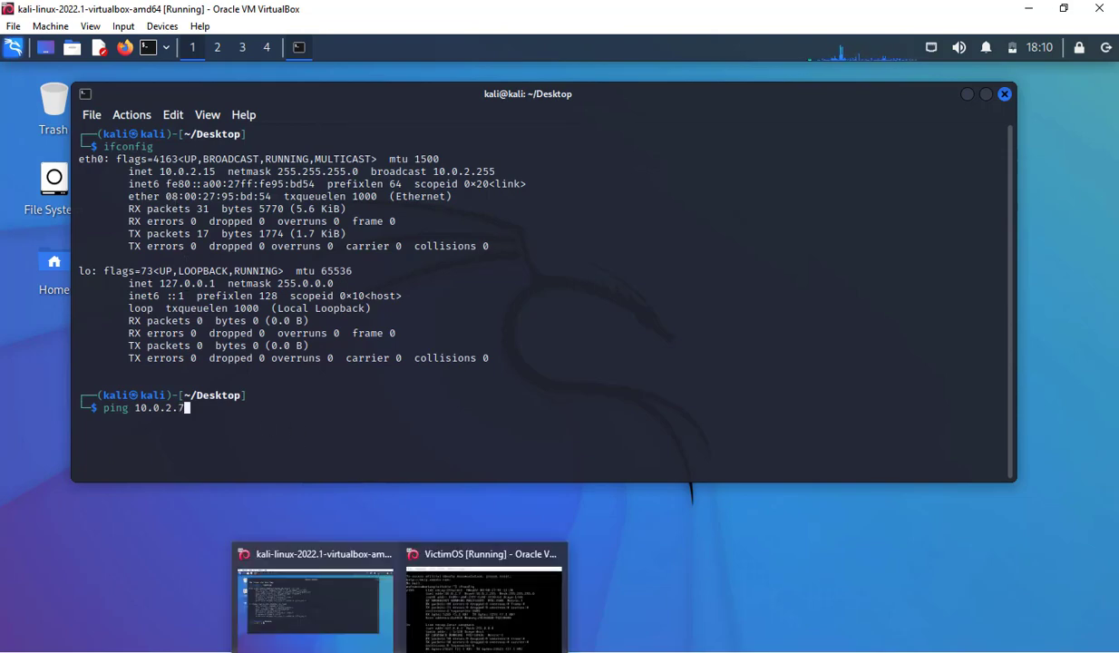
pyautogui.click(446, 619)
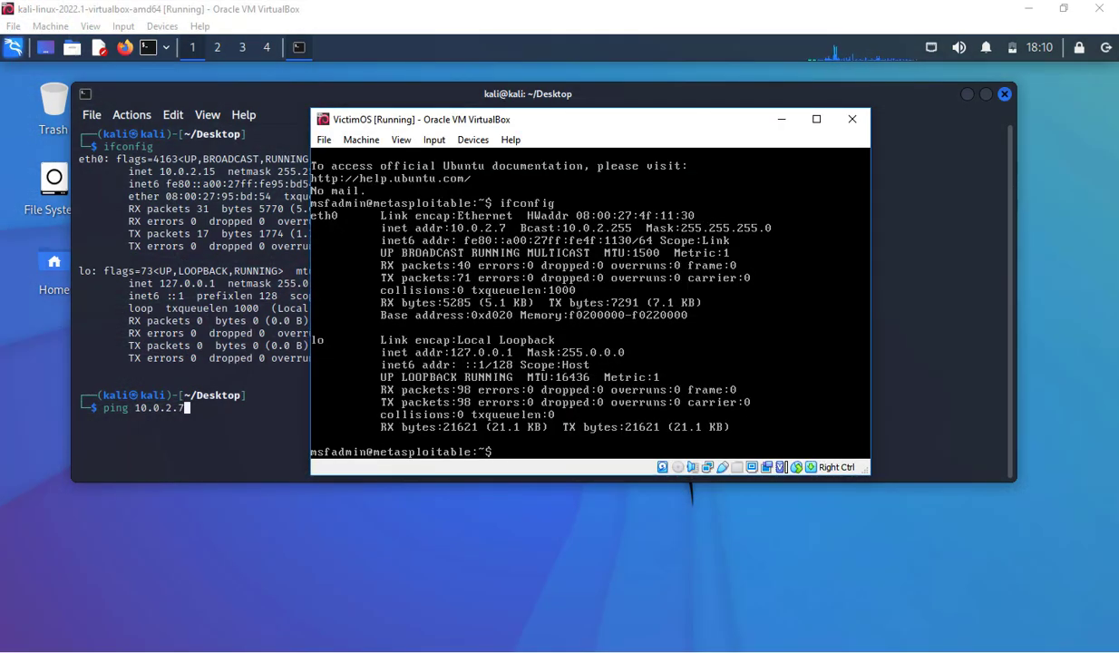
pyautogui.click(230, 416)
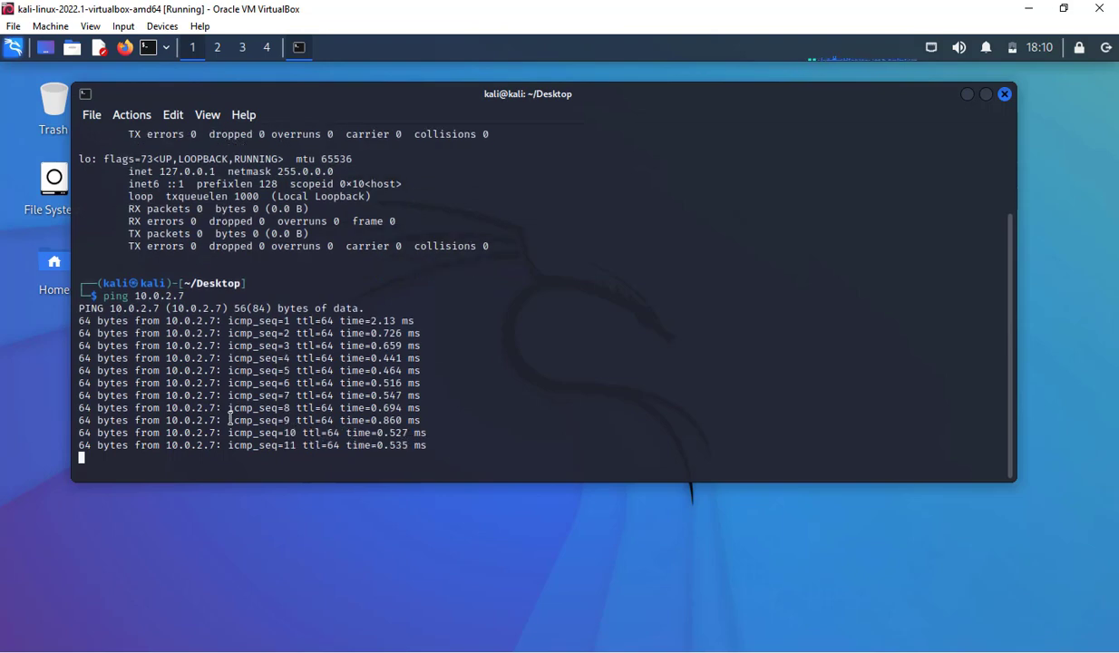
pyautogui.hotkey('ctrl', 'c')
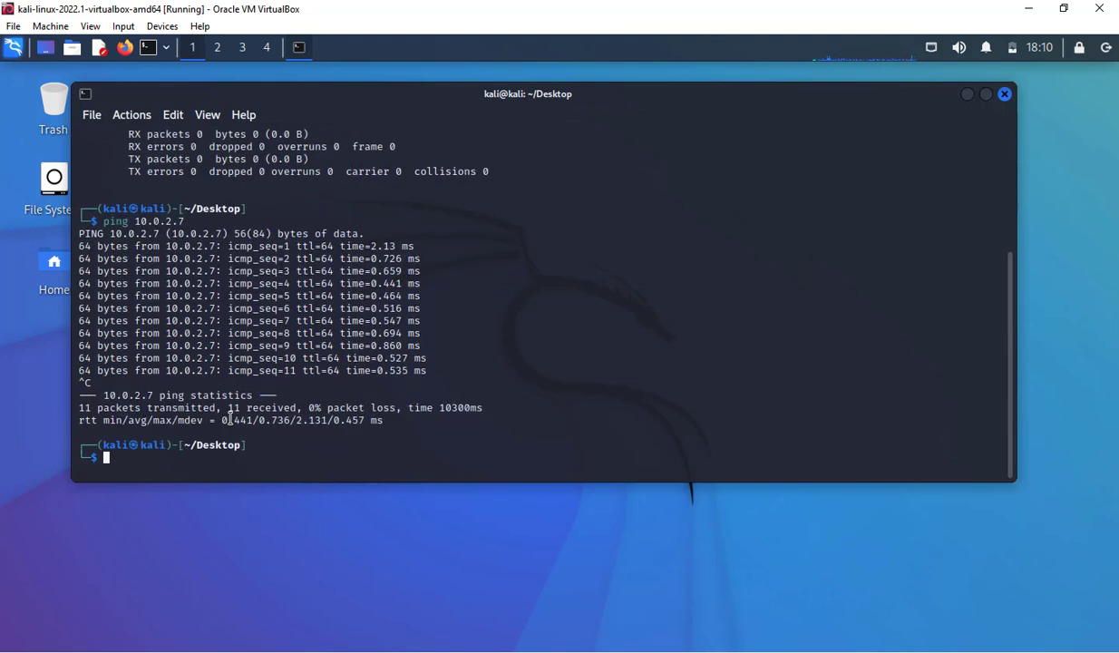